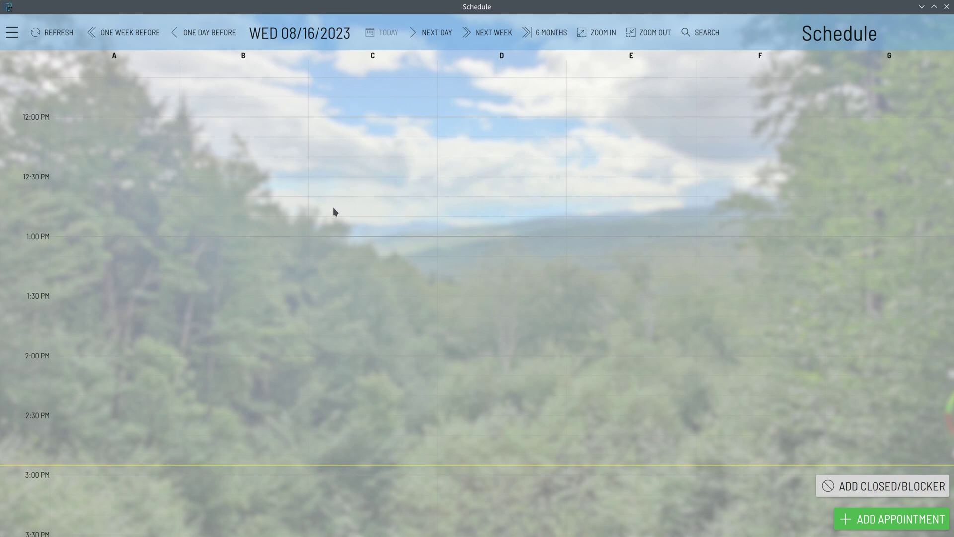
- Examine the schedule for Wednesday 08/16/2023 across the chairs, from the morning opening time to the evening closing time
{"action": "scroll", "coordinate": [334, 208], "scroll_direction": "down", "scroll_amount": 3}
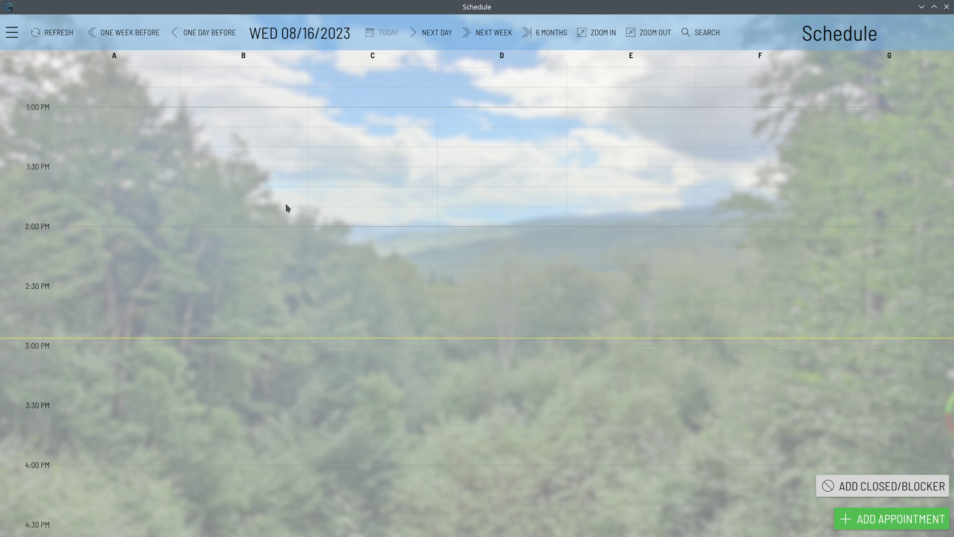
{"action": "scroll", "coordinate": [286, 208], "scroll_direction": "up", "scroll_amount": 3}
{"action": "scroll", "coordinate": [286, 208], "scroll_direction": "down", "scroll_amount": 2}
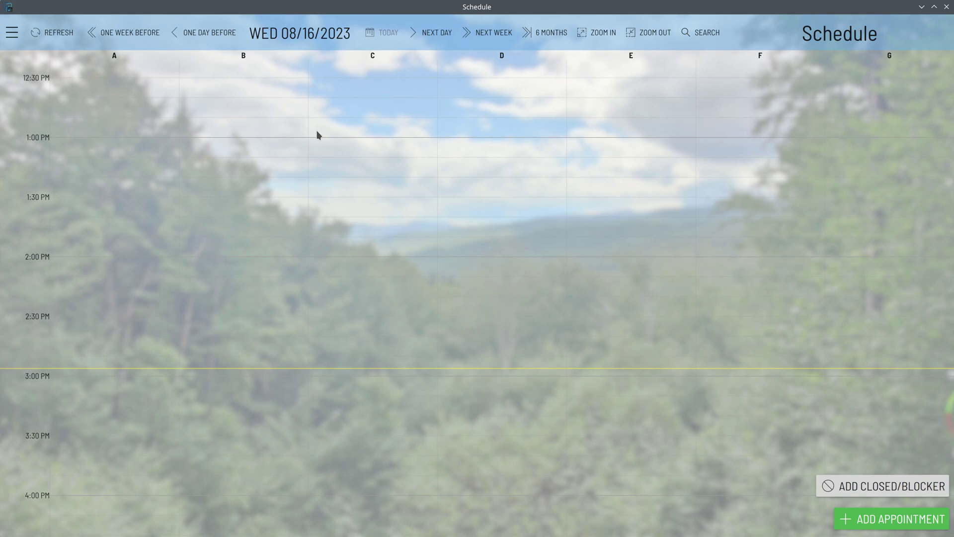
{"action": "scroll", "coordinate": [100, 114], "scroll_direction": "up", "scroll_amount": 2}
{"action": "scroll", "coordinate": [39, 118], "scroll_direction": "up", "scroll_amount": 3}
{"action": "scroll", "coordinate": [32, 101], "scroll_direction": "down", "scroll_amount": 5}
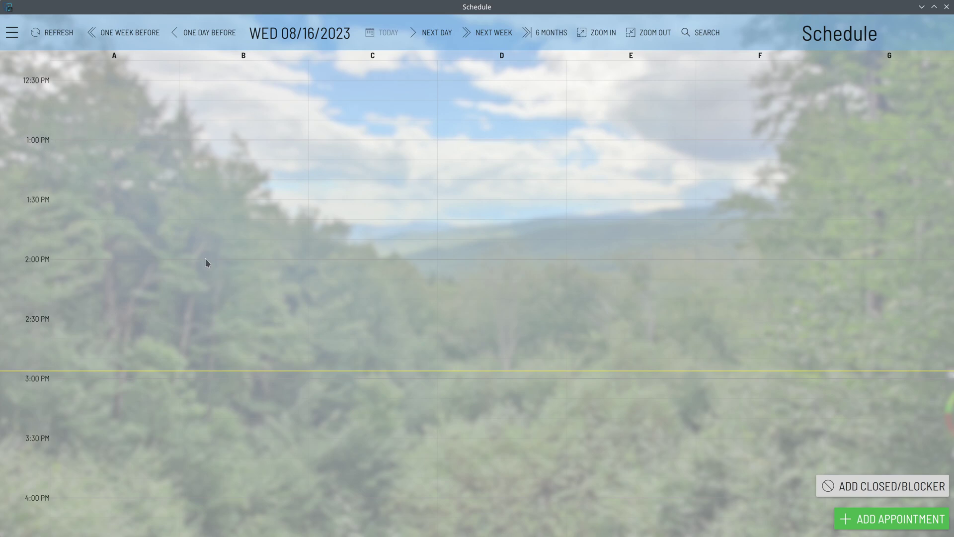
{"action": "scroll", "coordinate": [106, 228], "scroll_direction": "down", "scroll_amount": 1}
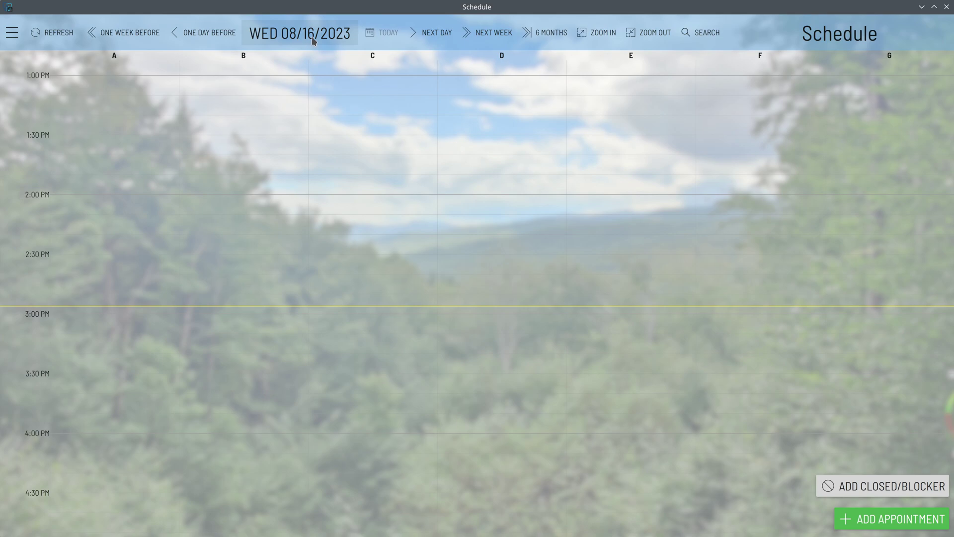
{"action": "scroll", "coordinate": [159, 251], "scroll_direction": "down", "scroll_amount": 3}
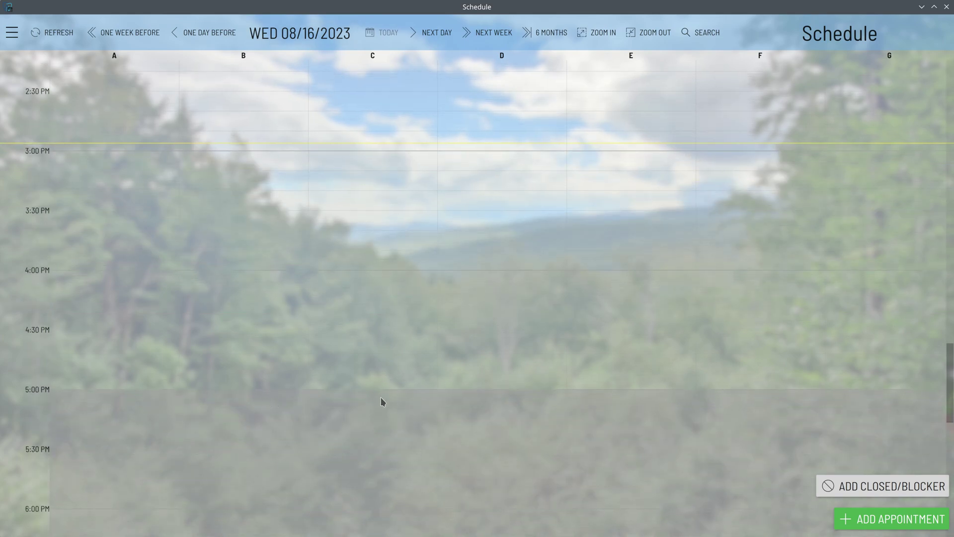
{"action": "scroll", "coordinate": [292, 429], "scroll_direction": "up", "scroll_amount": 12}
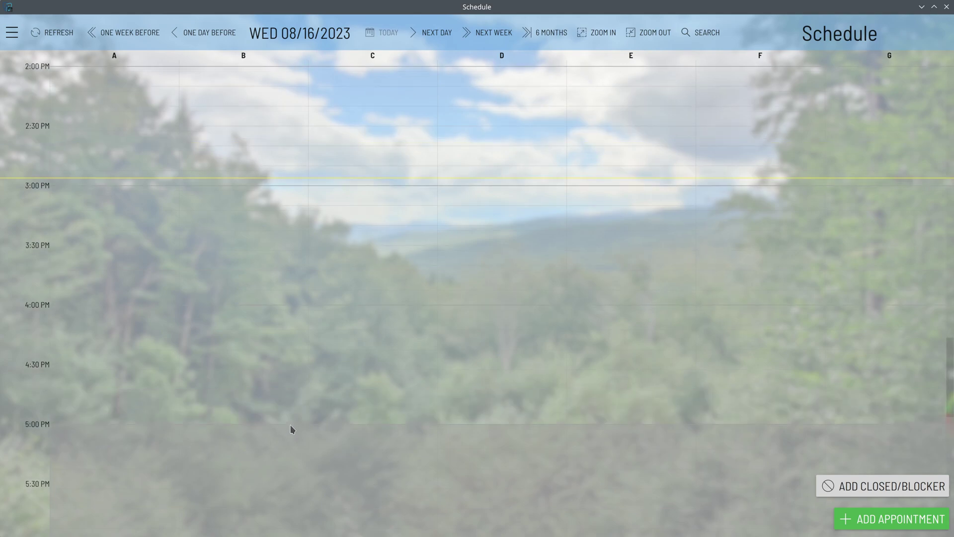
{"action": "scroll", "coordinate": [292, 429], "scroll_direction": "up", "scroll_amount": 2}
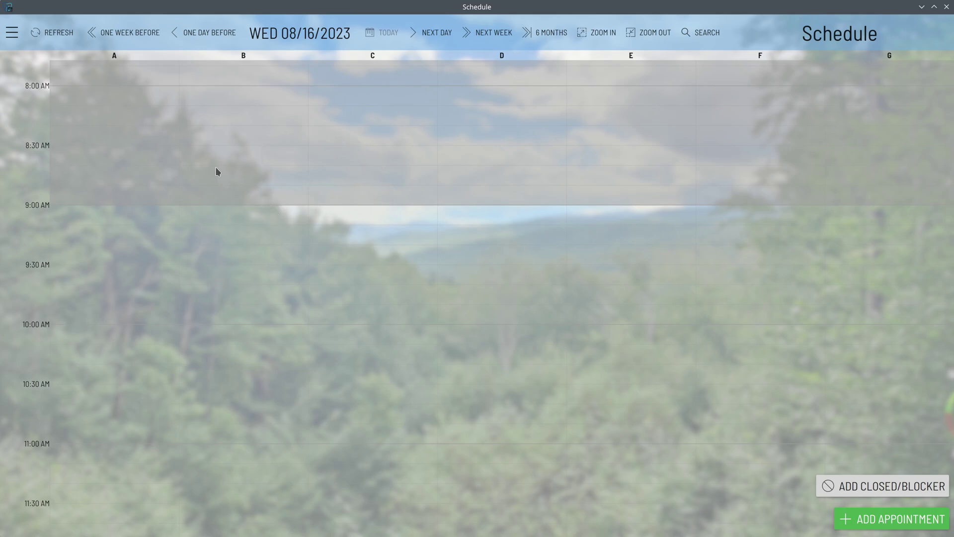
{"action": "scroll", "coordinate": [215, 169], "scroll_direction": "down", "scroll_amount": 1}
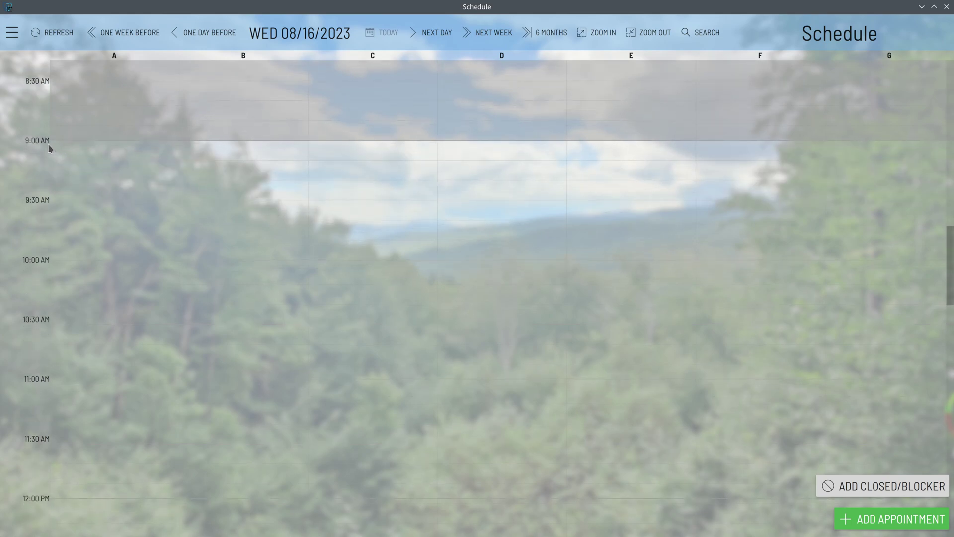
{"action": "scroll", "coordinate": [174, 179], "scroll_direction": "down", "scroll_amount": 9}
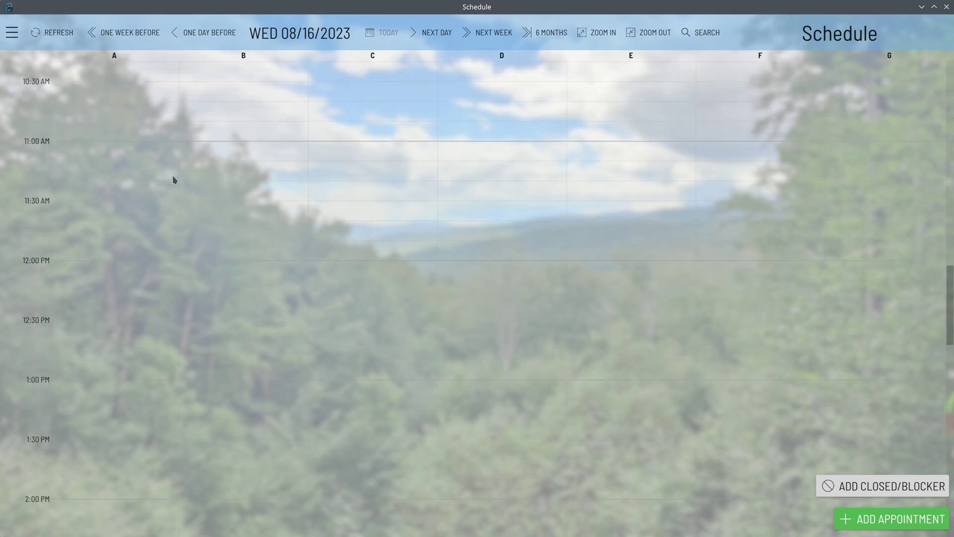
{"action": "scroll", "coordinate": [174, 180], "scroll_direction": "down", "scroll_amount": 3}
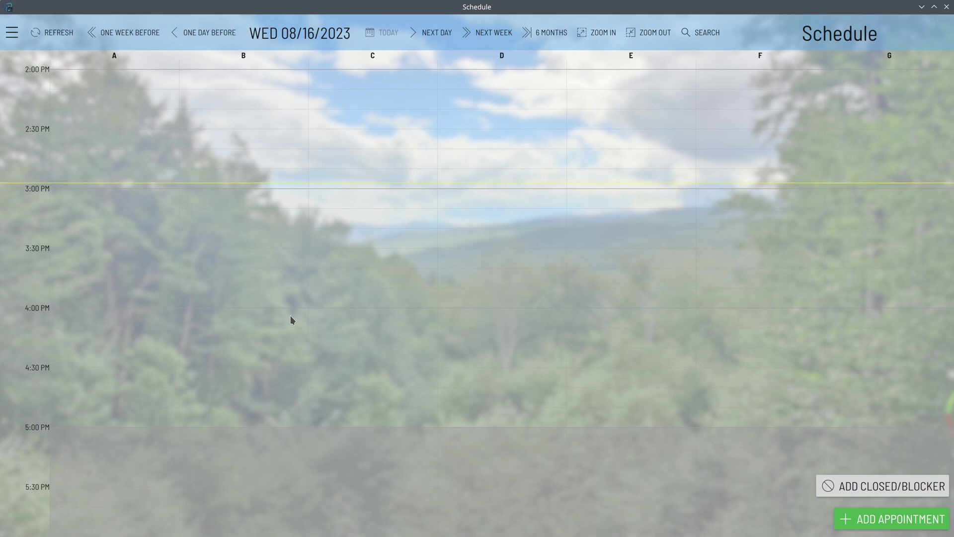
{"action": "scroll", "coordinate": [291, 318], "scroll_direction": "up", "scroll_amount": 5}
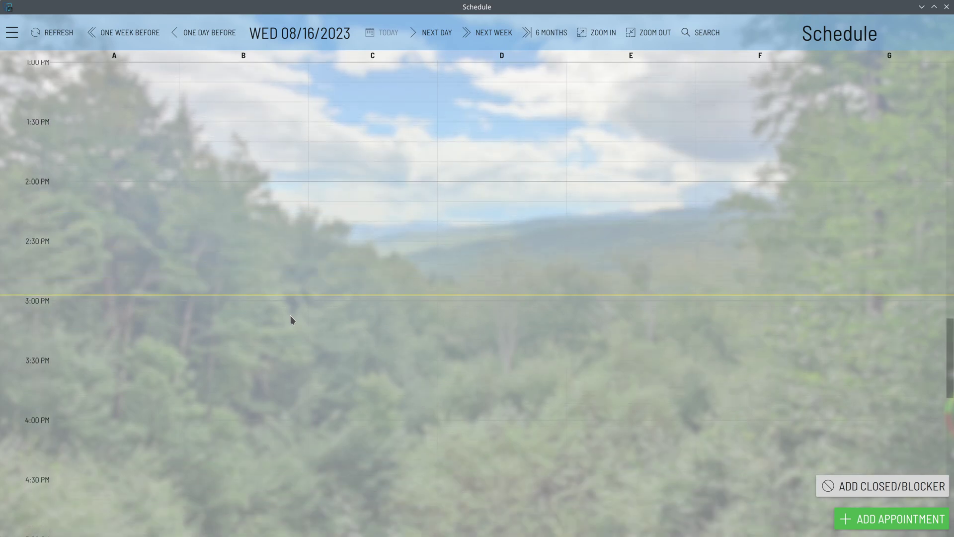
{"action": "scroll", "coordinate": [290, 318], "scroll_direction": "down", "scroll_amount": 5}
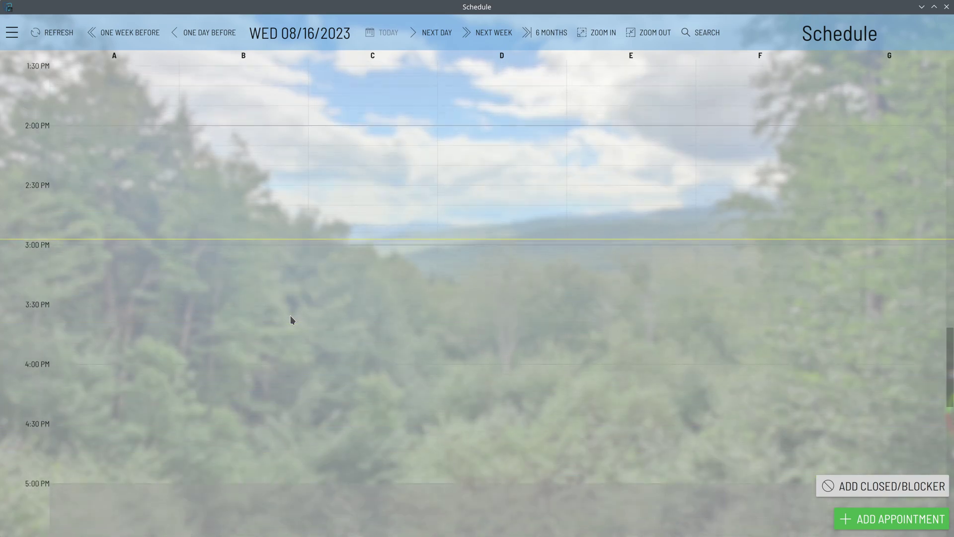
- Show the schedule for Thursday 08/17/2023, starting at the 9:00 AM appointments
{"action": "left_click", "coordinate": [436, 32]}
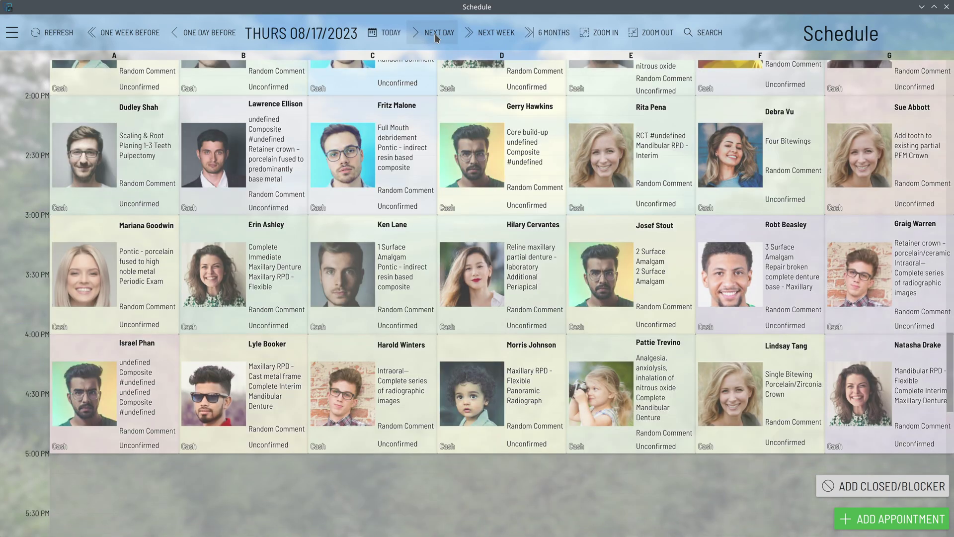
{"action": "scroll", "coordinate": [347, 261], "scroll_direction": "up", "scroll_amount": 10}
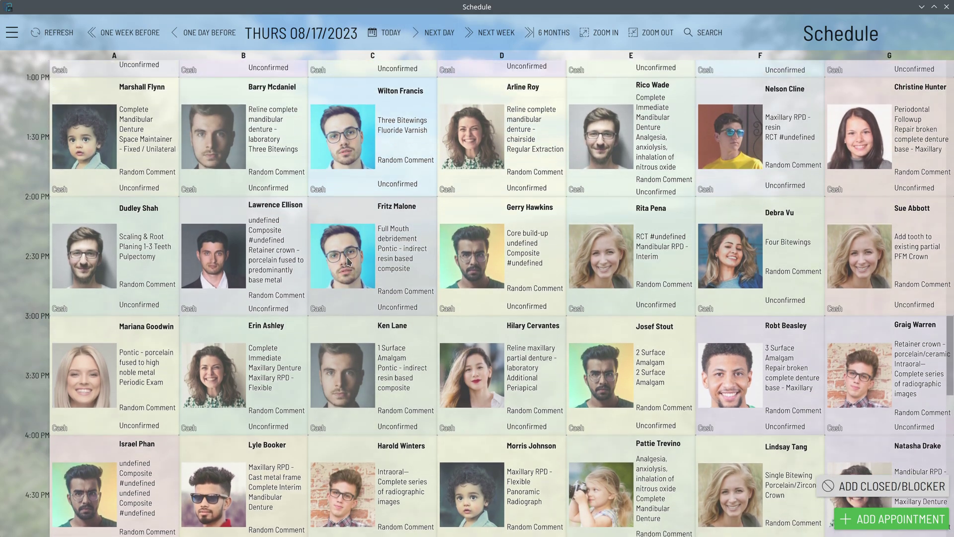
{"action": "scroll", "coordinate": [348, 262], "scroll_direction": "up", "scroll_amount": 3}
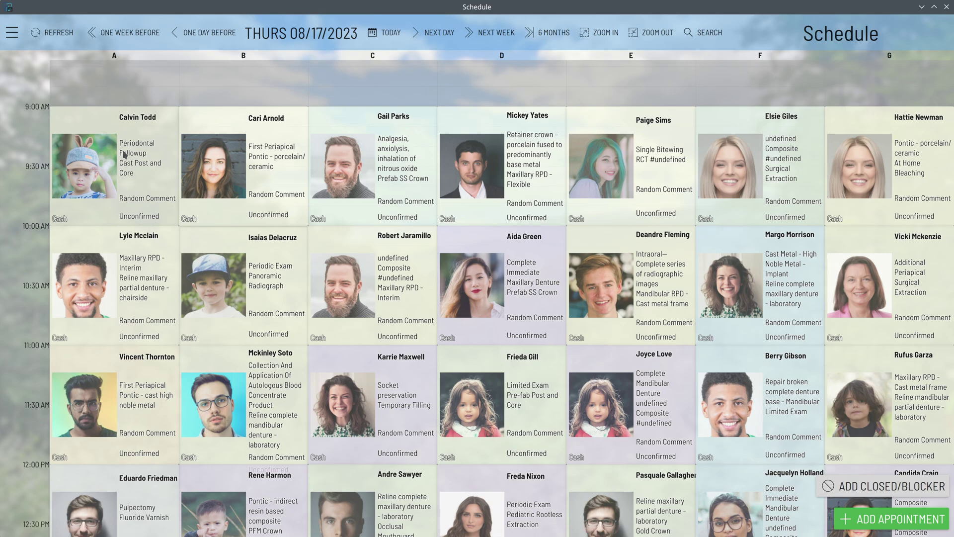
- Change the comment of the 9:00 AM appointment in chair A to "Random here stuff" and save it
{"action": "left_click", "coordinate": [139, 156]}
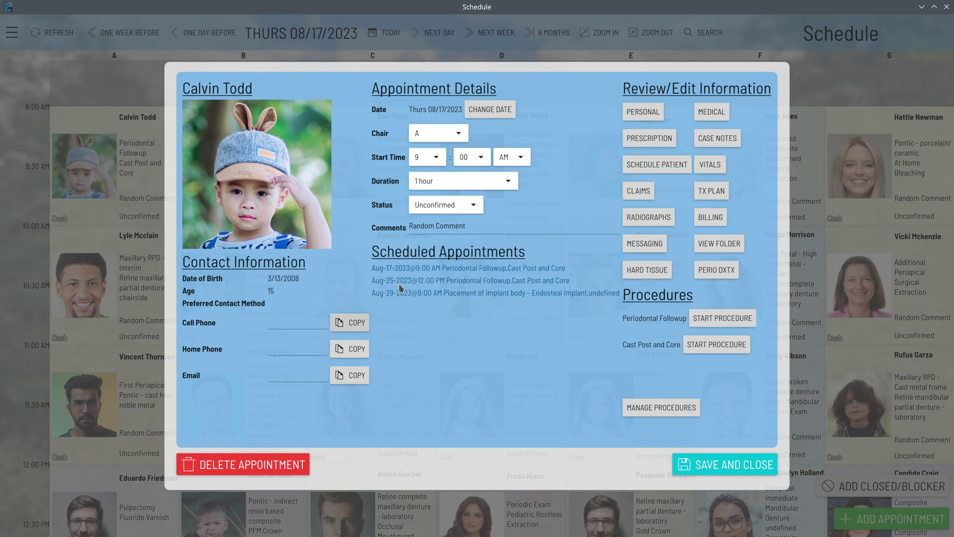
{"action": "left_click", "coordinate": [522, 227]}
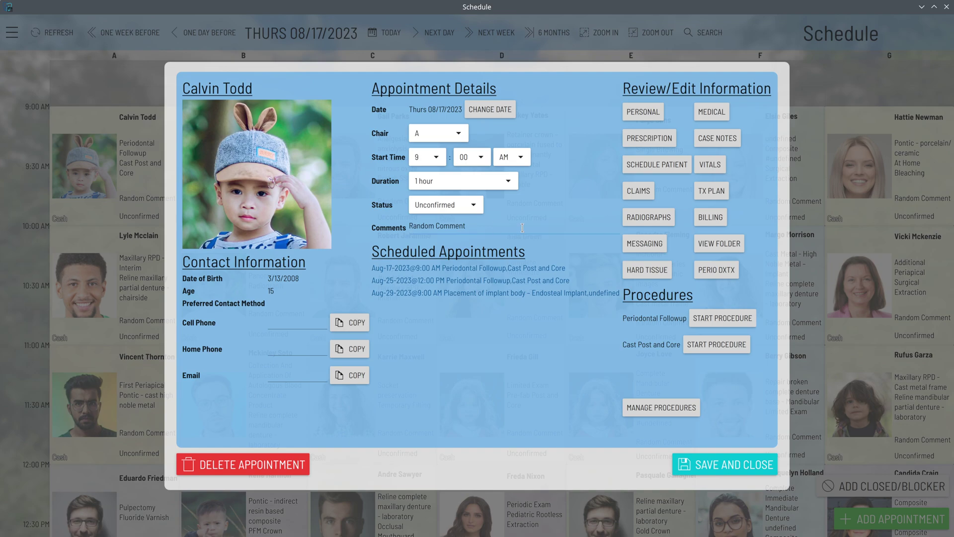
{"action": "key", "text": "BackSpace"}
{"action": "key", "text": "BackSpace"}
{"action": "key", "text": "BackSpace"}
{"action": "key", "text": "BackSpace"}
{"action": "key", "text": "BackSpace"}
{"action": "key", "text": "BackSpace"}
{"action": "key", "text": "BackSpace"}
{"action": "type", "text": "here stuff"}
{"action": "left_click", "coordinate": [721, 465]}
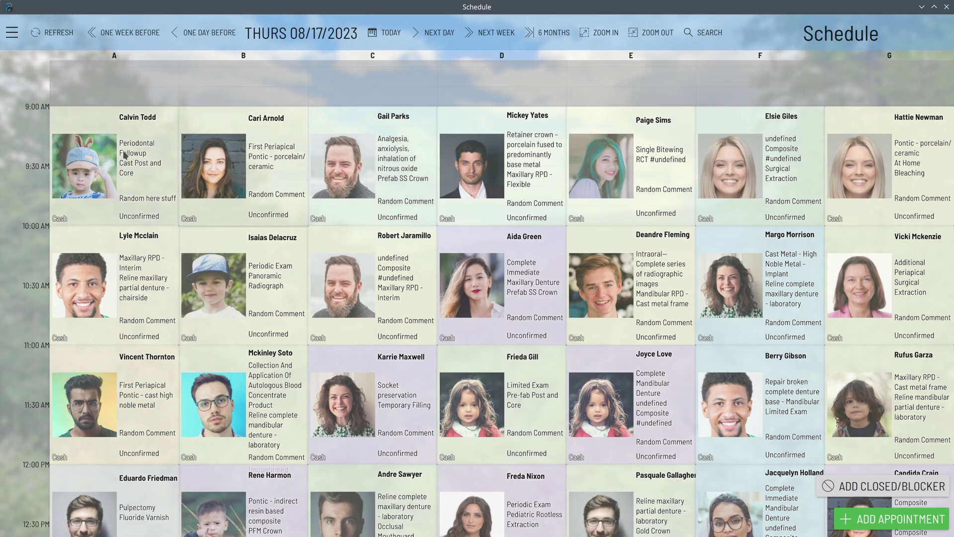
- Look through the chair choices of the 9:00 AM chair A appointment, set its status to Left and save it
{"action": "left_click", "coordinate": [121, 172]}
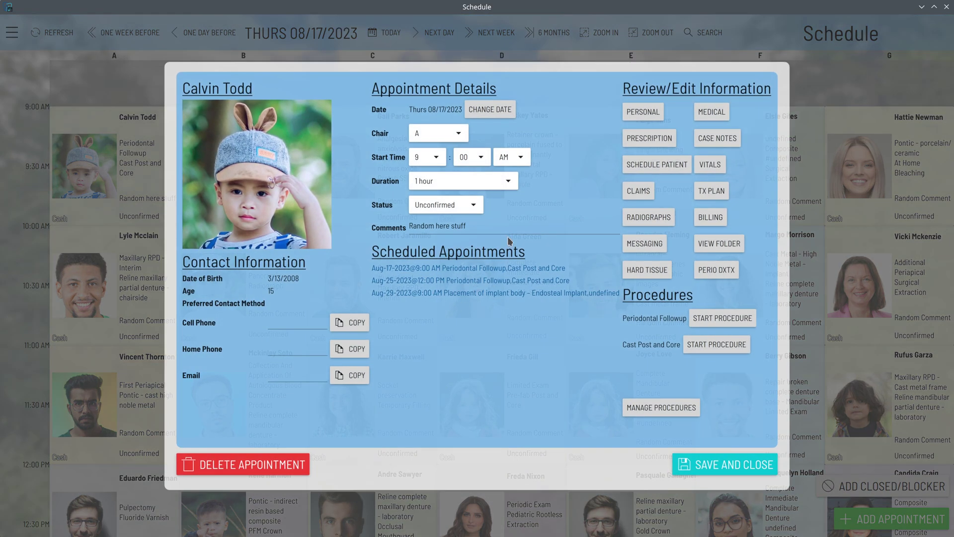
{"action": "left_click", "coordinate": [437, 141]}
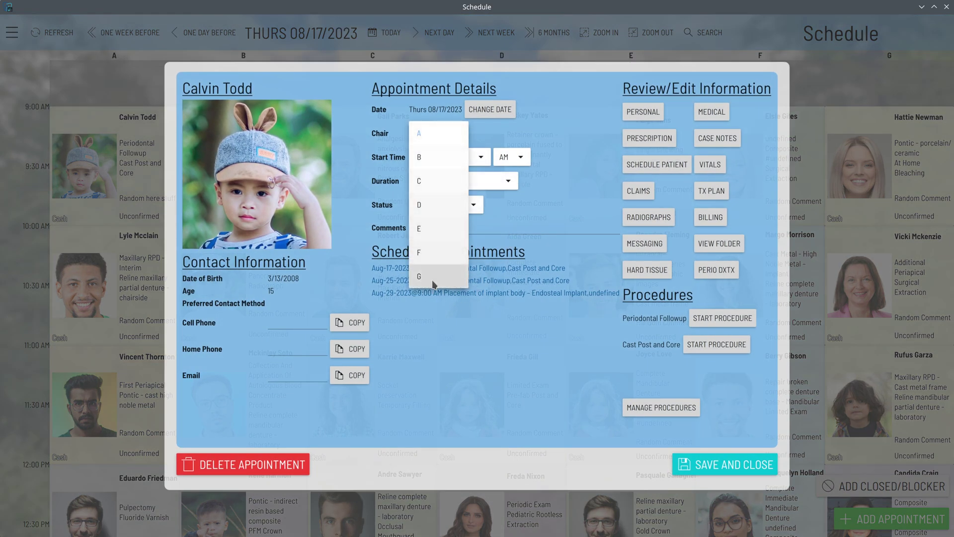
{"action": "left_click", "coordinate": [462, 331]}
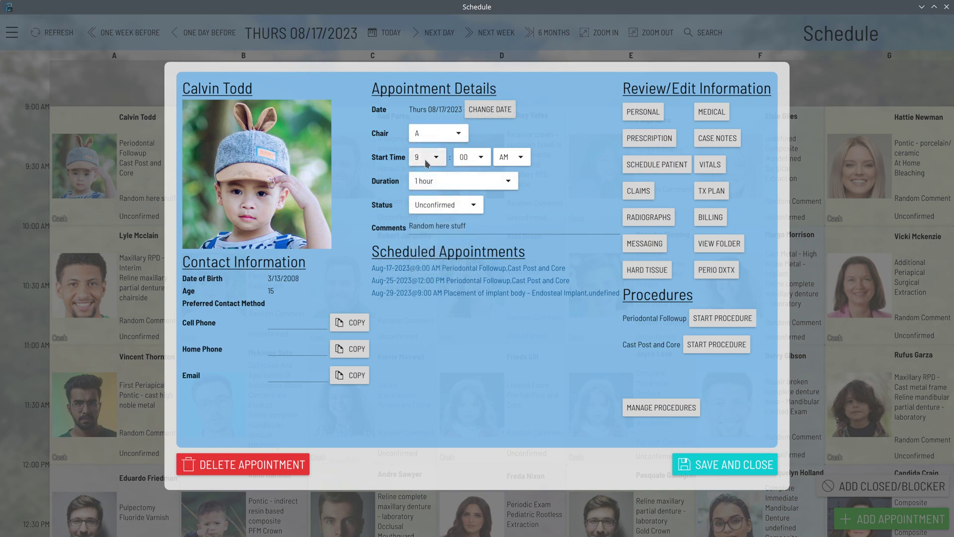
{"action": "left_click", "coordinate": [449, 211]}
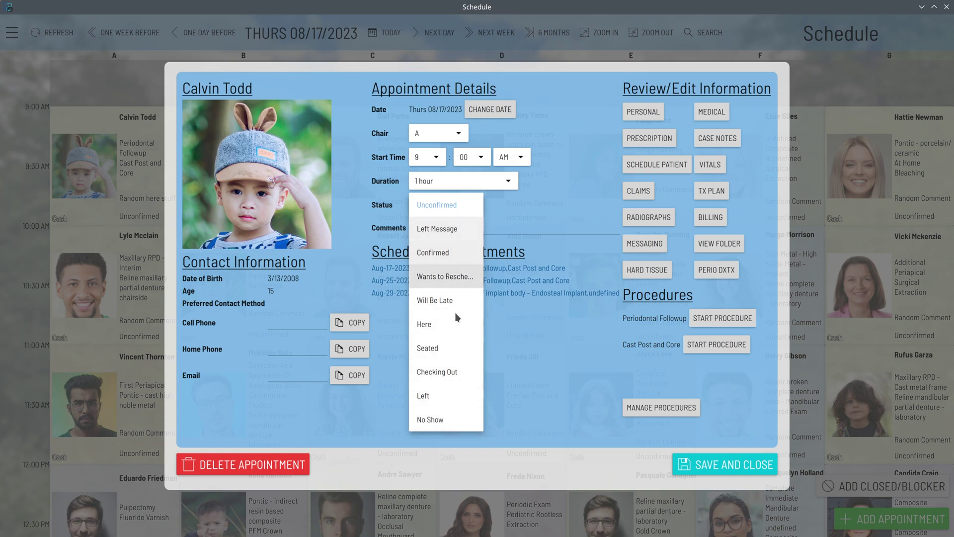
{"action": "left_click", "coordinate": [441, 396]}
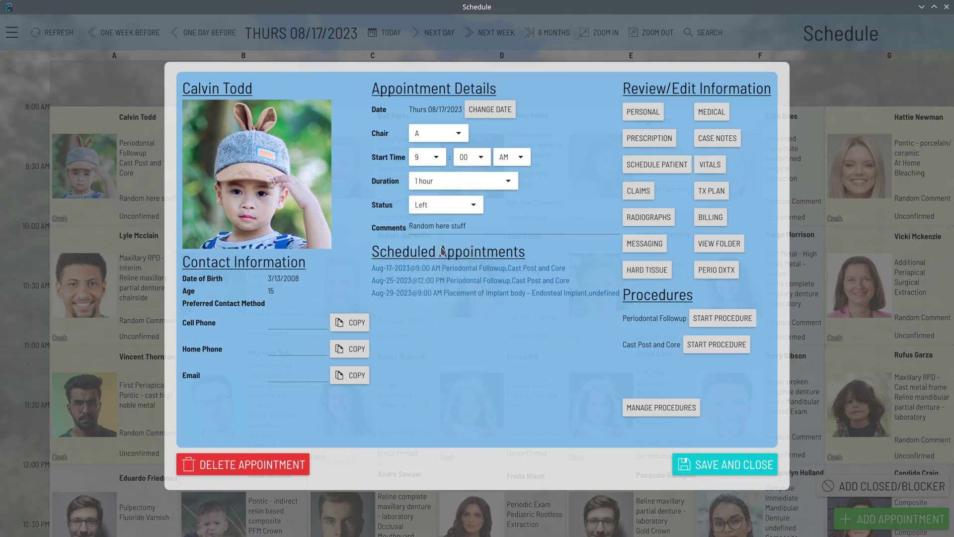
{"action": "left_click", "coordinate": [712, 467]}
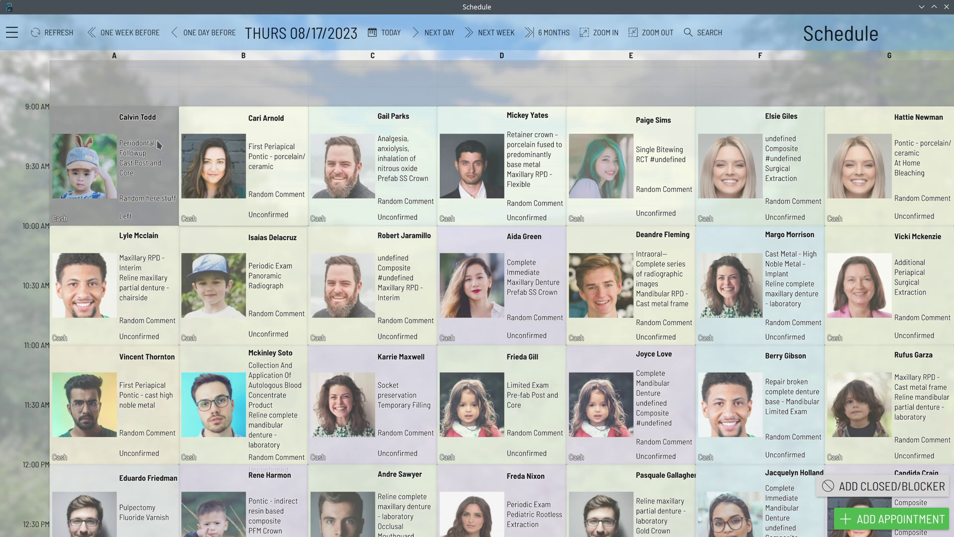
- Set the status of the 9:00 AM appointment in chair A to No Show and save it
{"action": "left_click", "coordinate": [128, 168]}
{"action": "left_click", "coordinate": [437, 204]}
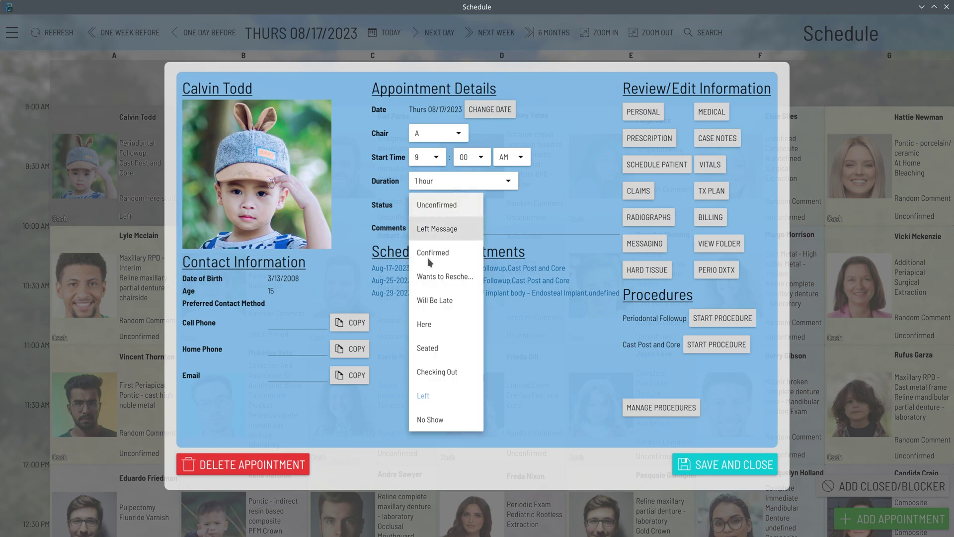
{"action": "left_click", "coordinate": [440, 419]}
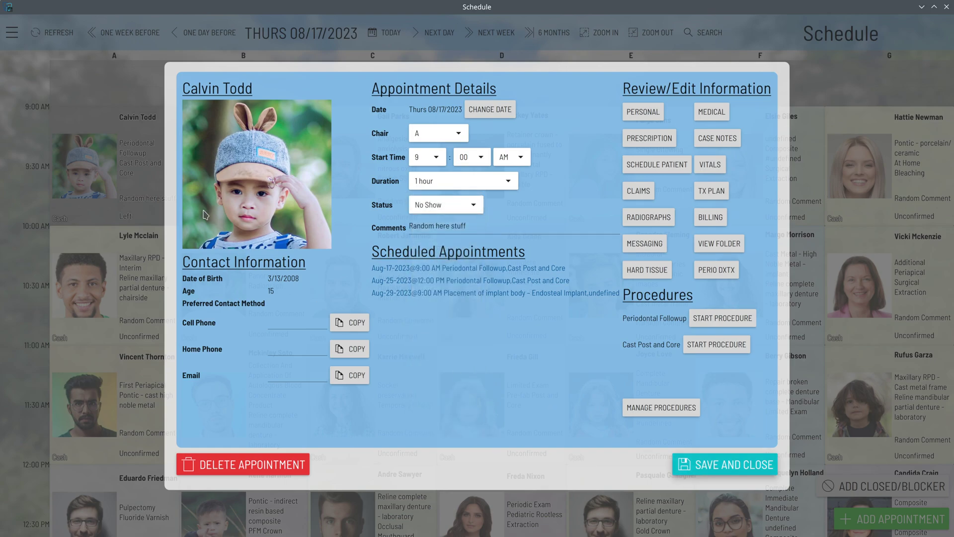
{"action": "left_click", "coordinate": [125, 163]}
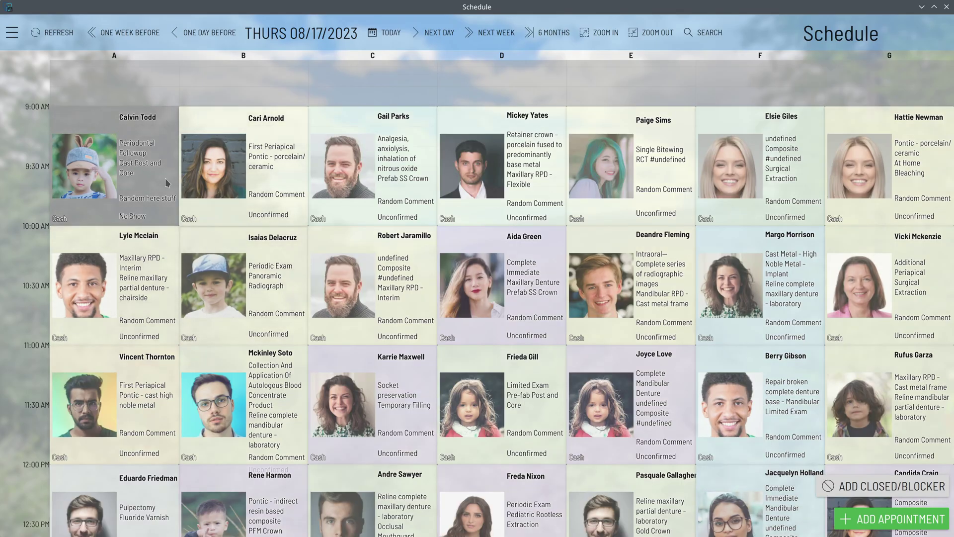
- Set the status of the 9:00 AM appointment in chair A to Confirmed and save it
{"action": "left_click", "coordinate": [144, 198]}
{"action": "left_click", "coordinate": [447, 204]}
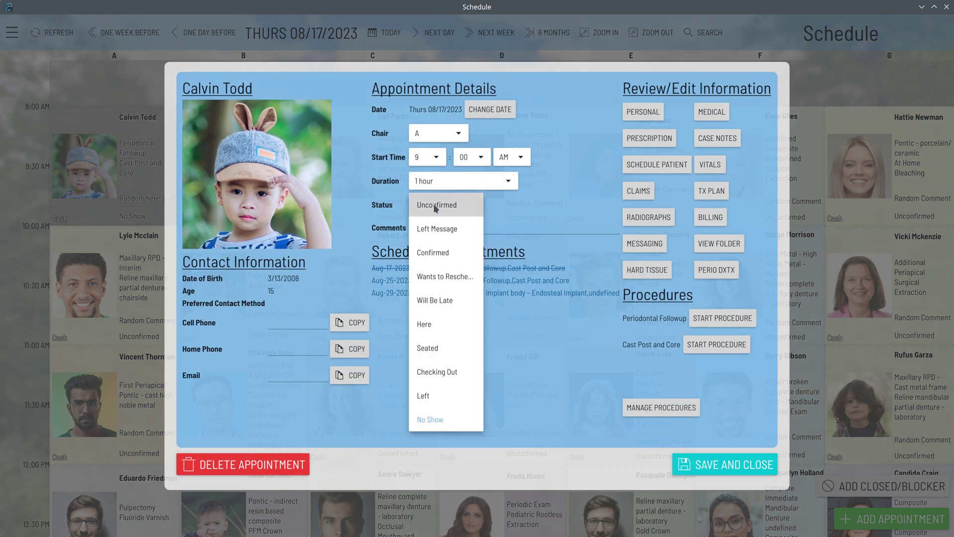
{"action": "left_click", "coordinate": [433, 251]}
{"action": "left_click", "coordinate": [740, 473]}
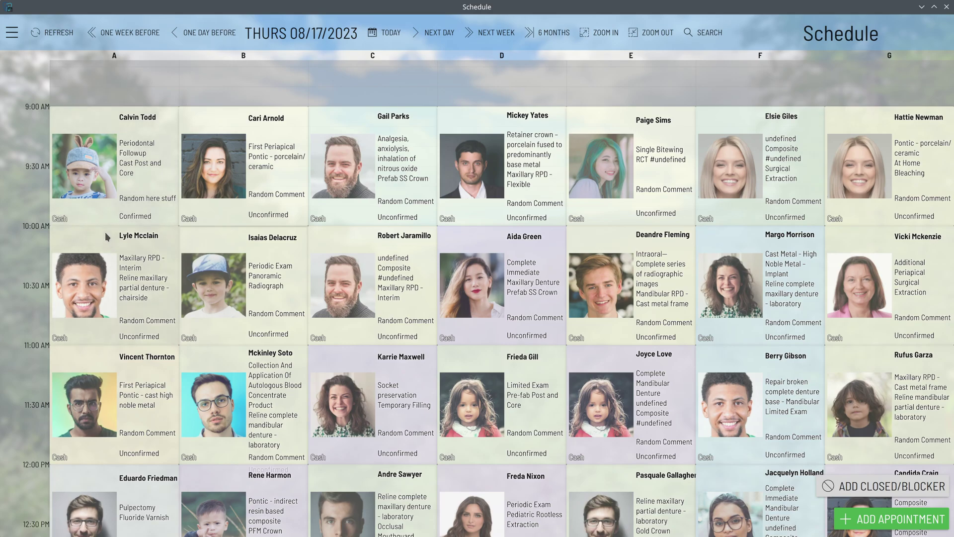
- Open the billing of the 9:00 AM chair A patient and display the primary dental plan details
{"action": "left_click", "coordinate": [100, 201]}
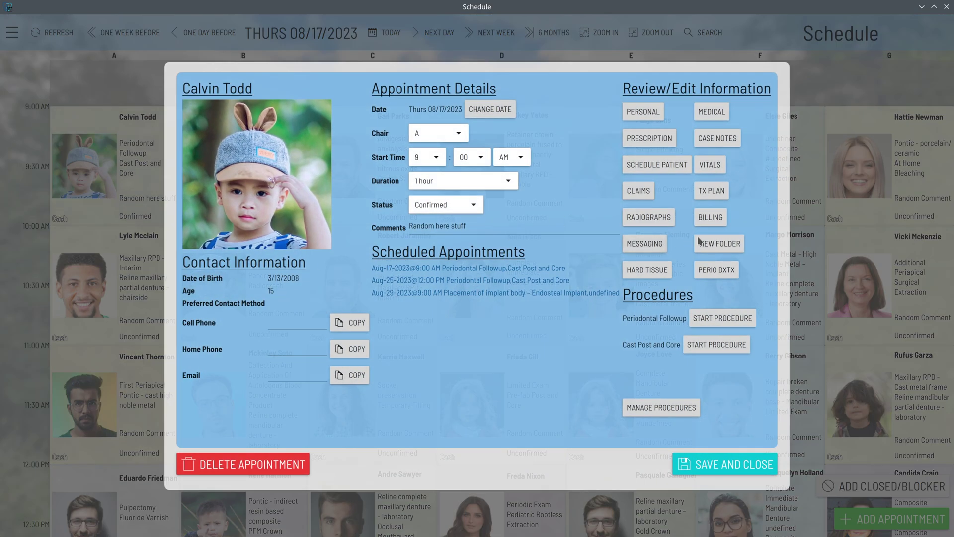
{"action": "left_click", "coordinate": [709, 224]}
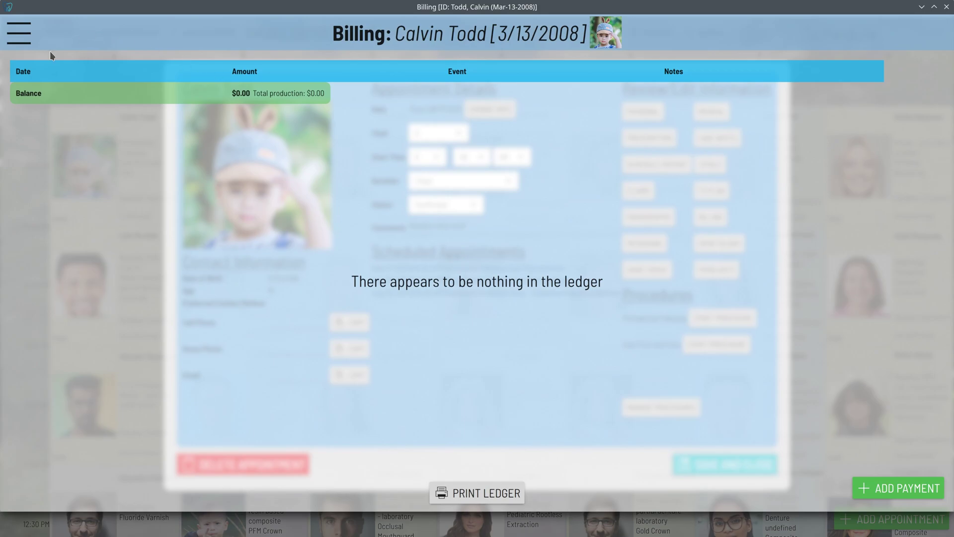
{"action": "left_click", "coordinate": [18, 33]}
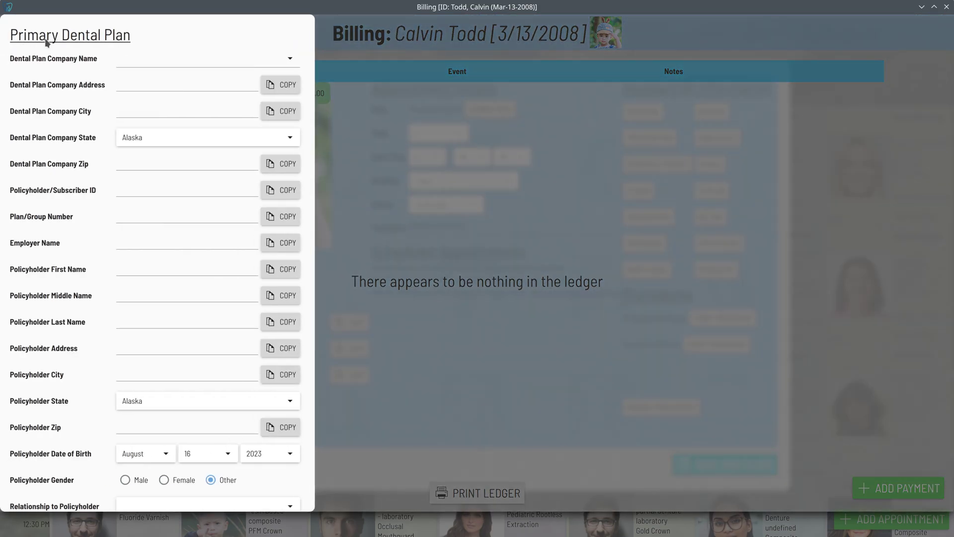
- Try Delta Dental of Oregon as the primary dental plan company, review the remaining plan fields and close the plan form
{"action": "left_click", "coordinate": [287, 58]}
{"action": "left_click", "coordinate": [201, 58]}
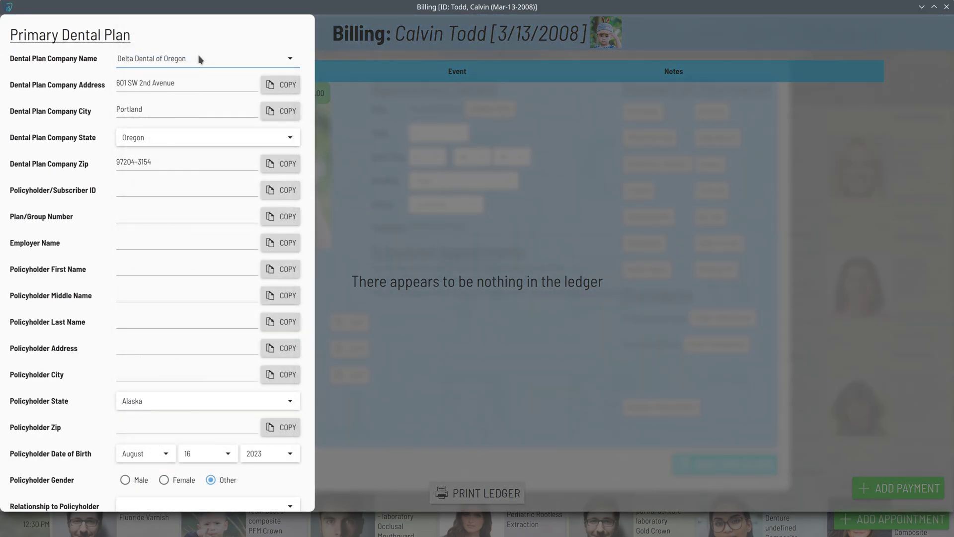
{"action": "scroll", "coordinate": [172, 224], "scroll_direction": "down", "scroll_amount": 20}
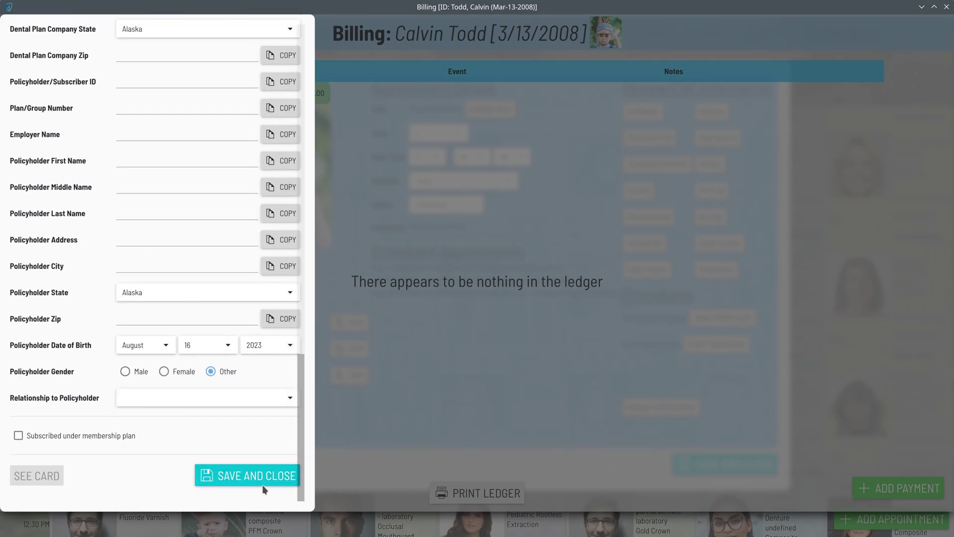
{"action": "left_click", "coordinate": [260, 488]}
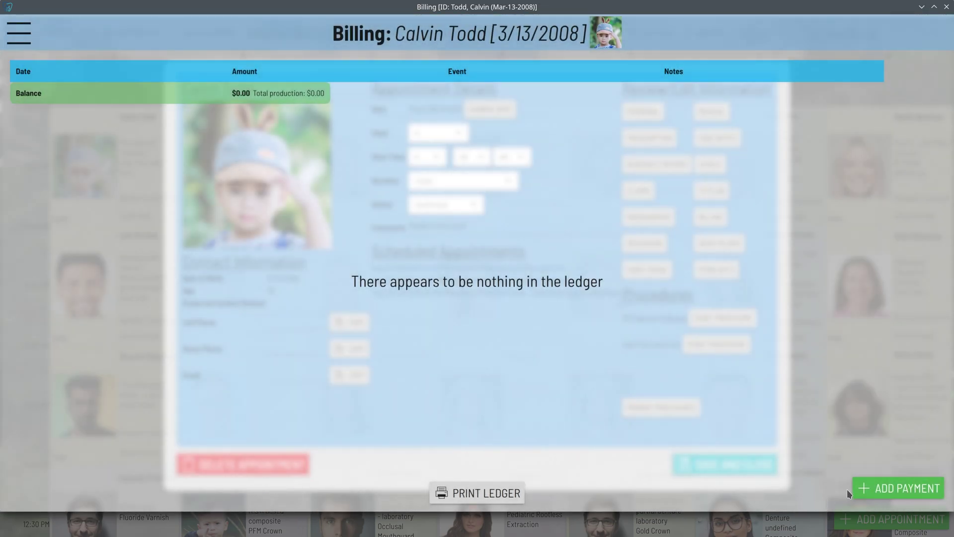
- Close the billing and the 9:00 AM chair A appointment details, and refresh the schedule
{"action": "left_click", "coordinate": [947, 7]}
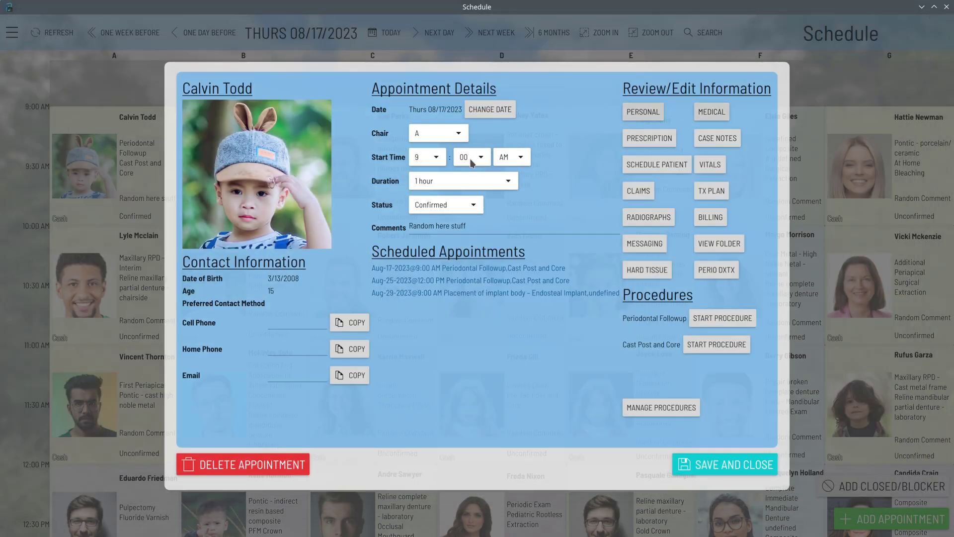
{"action": "left_click", "coordinate": [40, 63]}
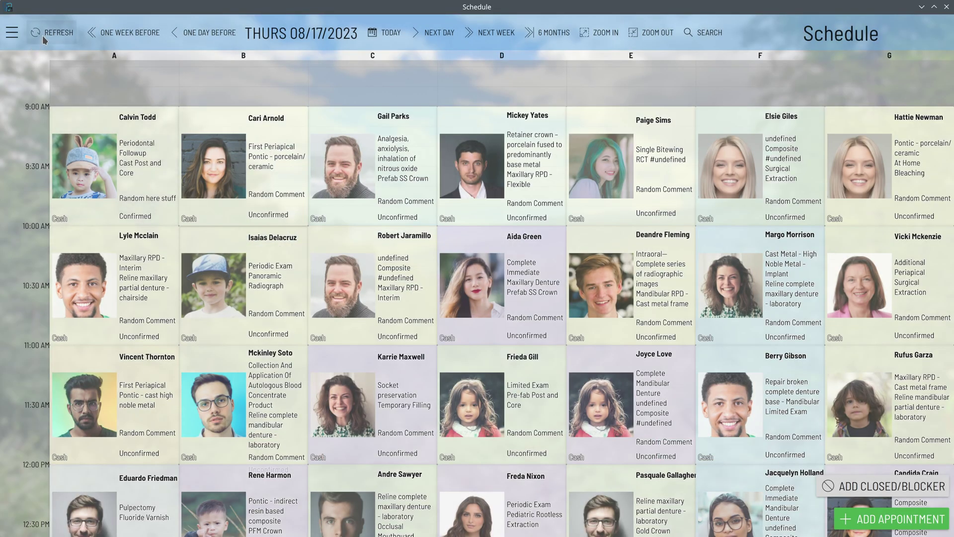
{"action": "left_click", "coordinate": [44, 40]}
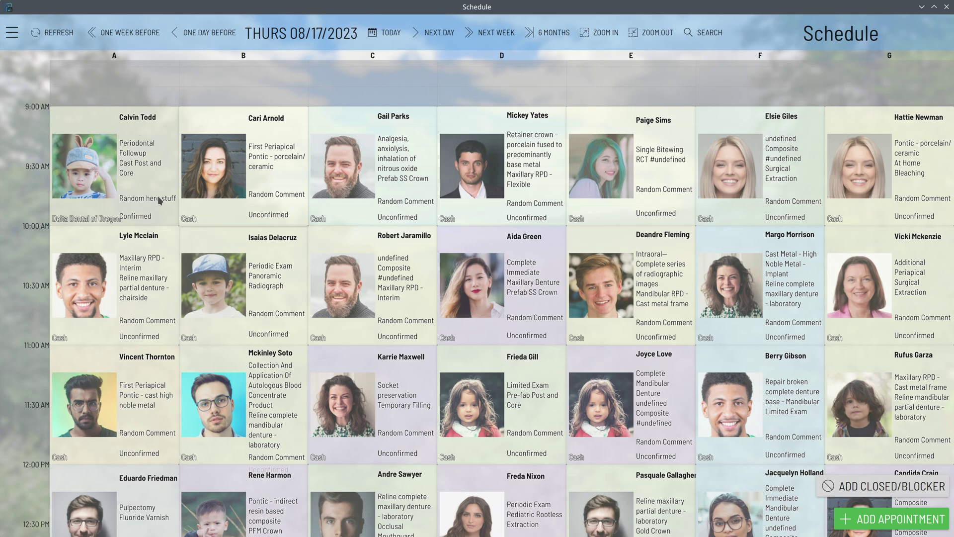
- Review the details of the 9:00 AM appointment in chair A and close them
{"action": "left_click", "coordinate": [113, 198]}
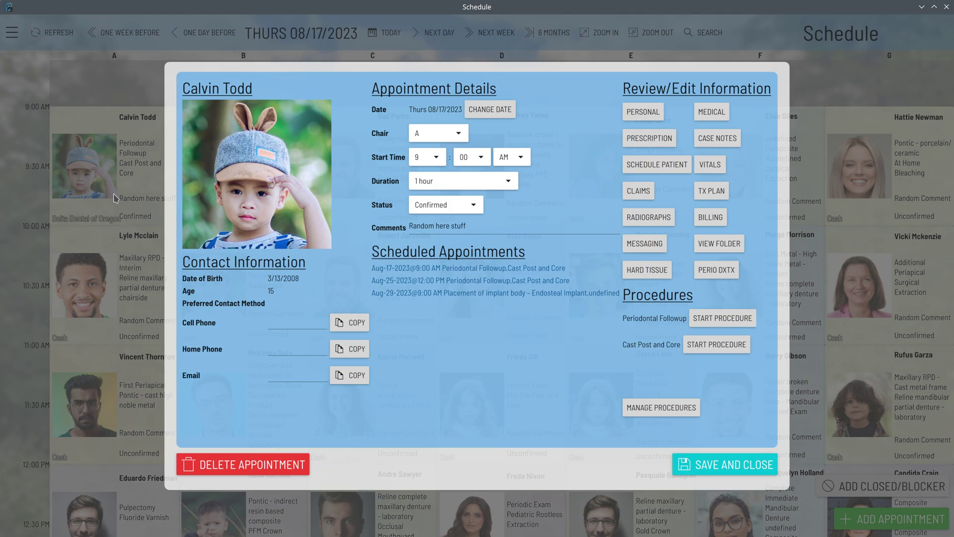
{"action": "left_click", "coordinate": [114, 198]}
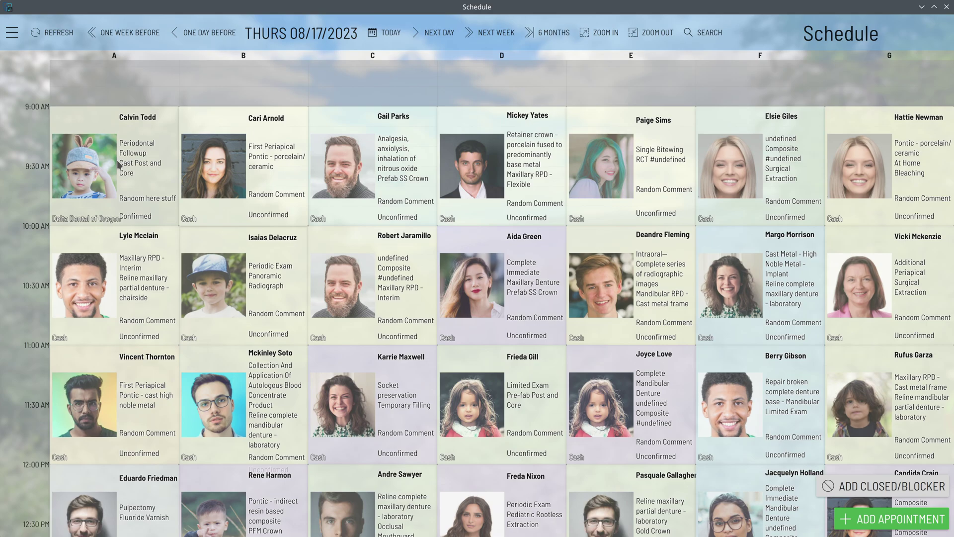
- Browse the schedule on 08/16/2023, 08/09/2023 and 08/14/2023, returning to today's date after each look back
{"action": "left_click", "coordinate": [201, 38]}
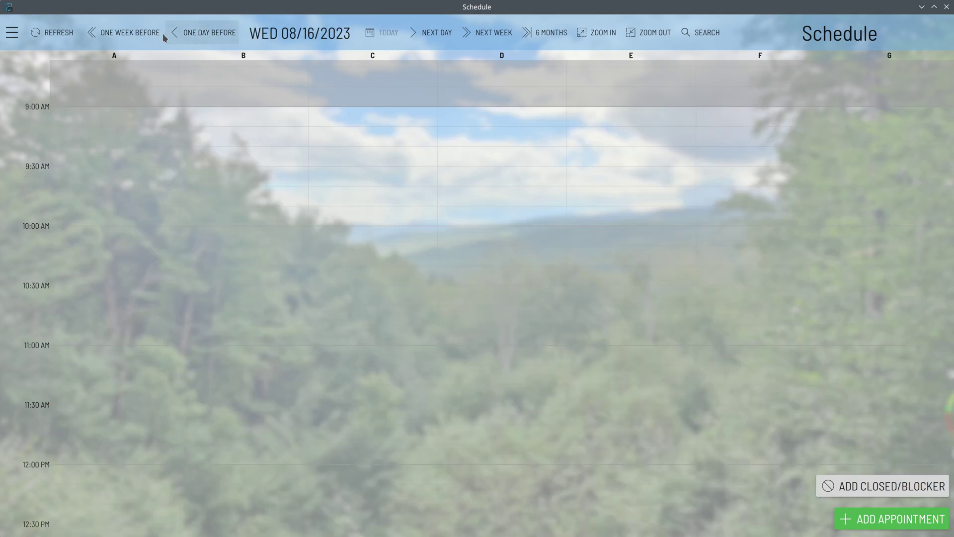
{"action": "left_click", "coordinate": [118, 35]}
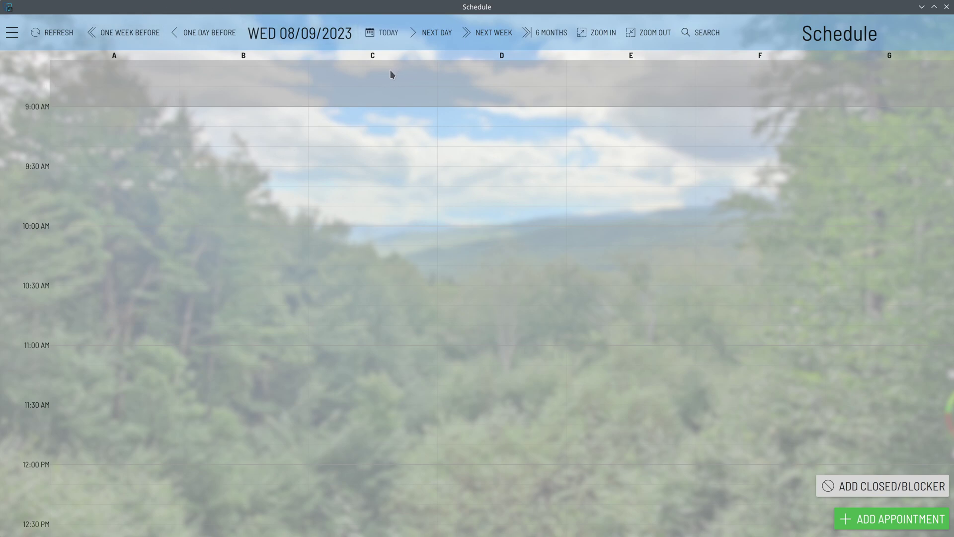
{"action": "left_click", "coordinate": [388, 33]}
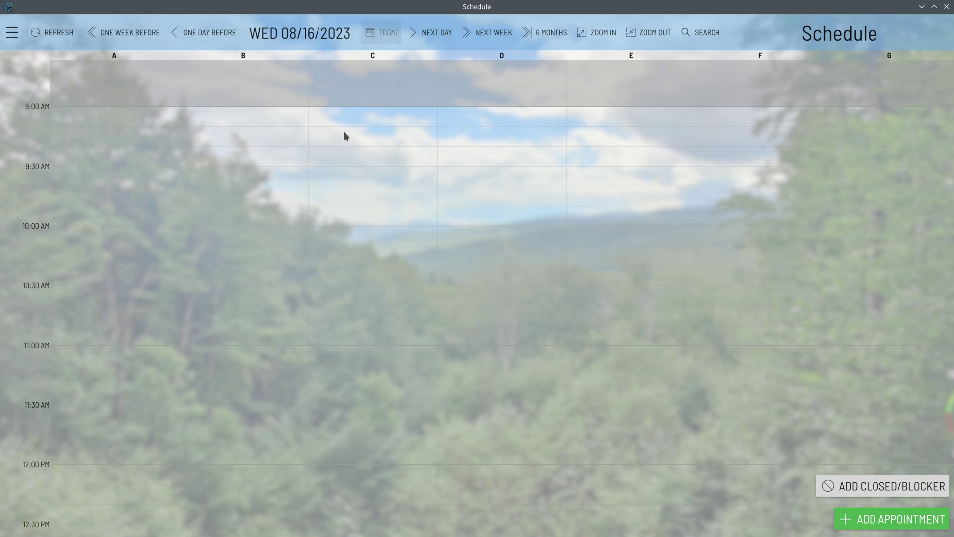
{"action": "left_click", "coordinate": [205, 35]}
{"action": "left_click", "coordinate": [204, 34]}
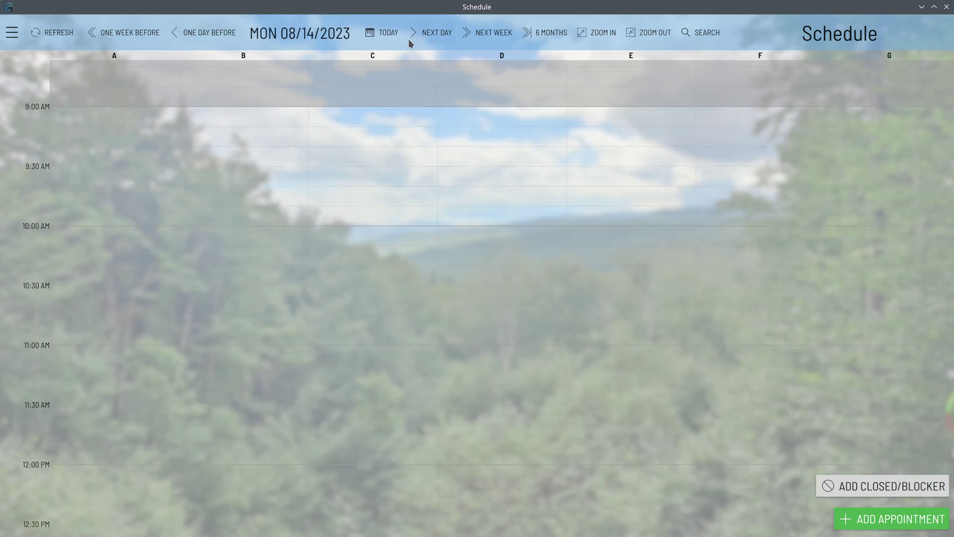
{"action": "left_click", "coordinate": [387, 35]}
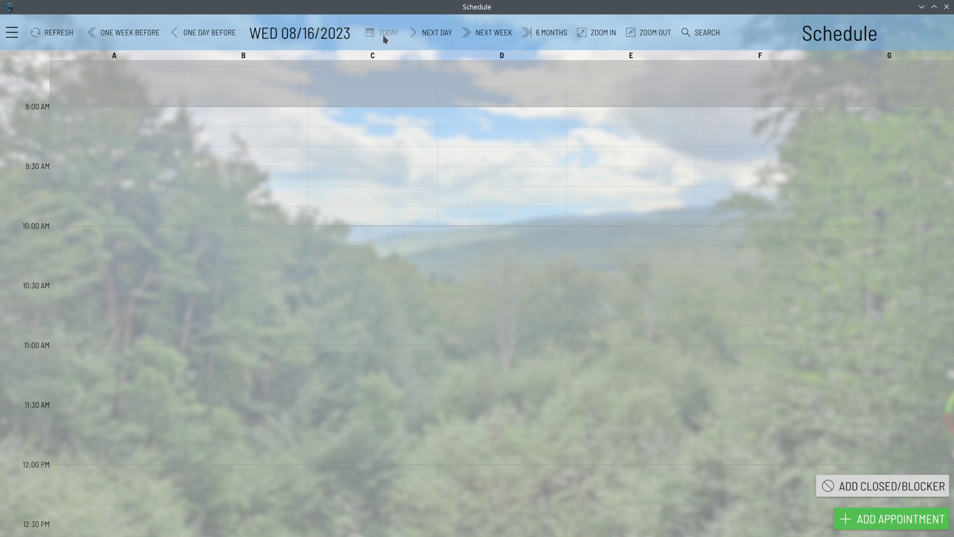
- Move the schedule two days ahead of today and back two days to 08/16/2023
{"action": "left_click", "coordinate": [428, 35]}
{"action": "left_click", "coordinate": [426, 34]}
{"action": "left_click", "coordinate": [204, 32]}
{"action": "left_click", "coordinate": [204, 32]}
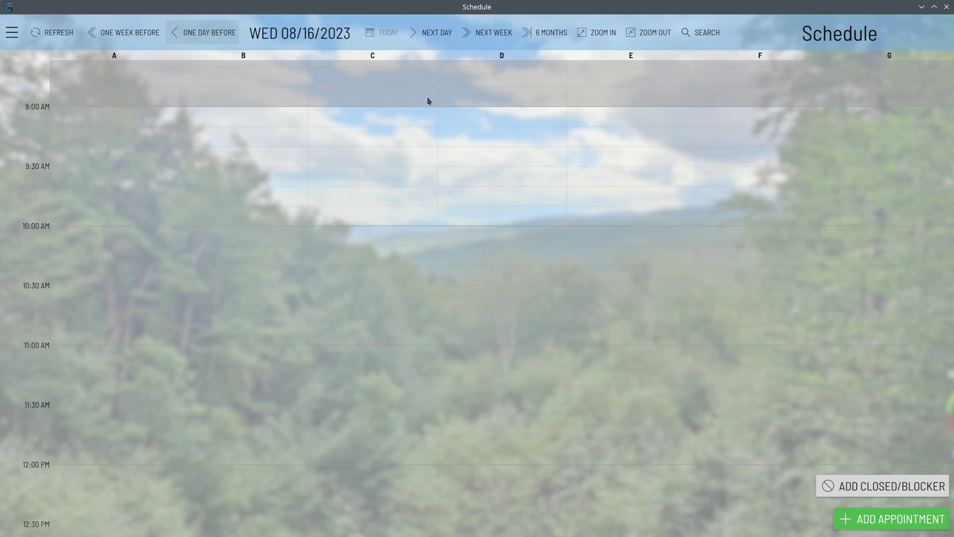
- View the schedule one week ahead and six months ahead of today, returning to today's date each time
{"action": "left_click", "coordinate": [498, 34]}
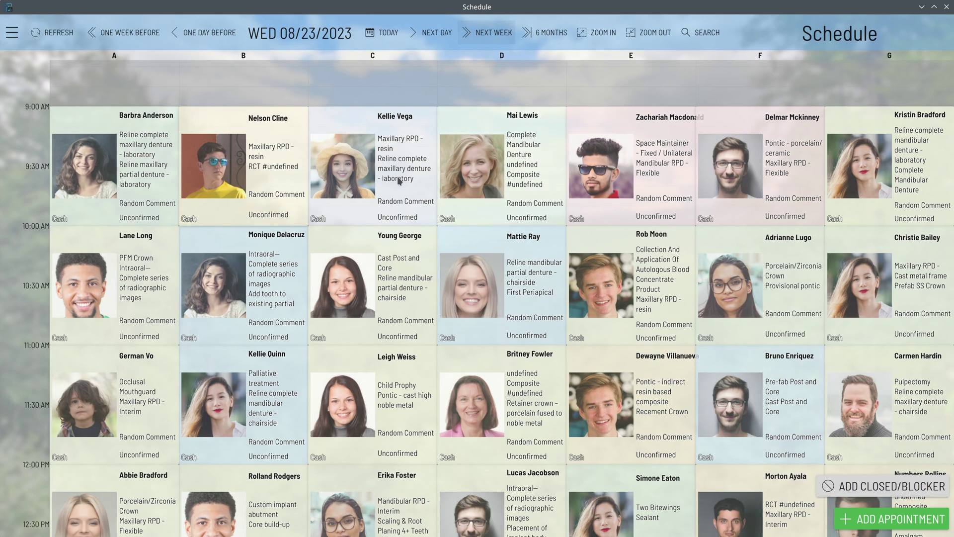
{"action": "left_click", "coordinate": [370, 34]}
{"action": "left_click", "coordinate": [549, 34]}
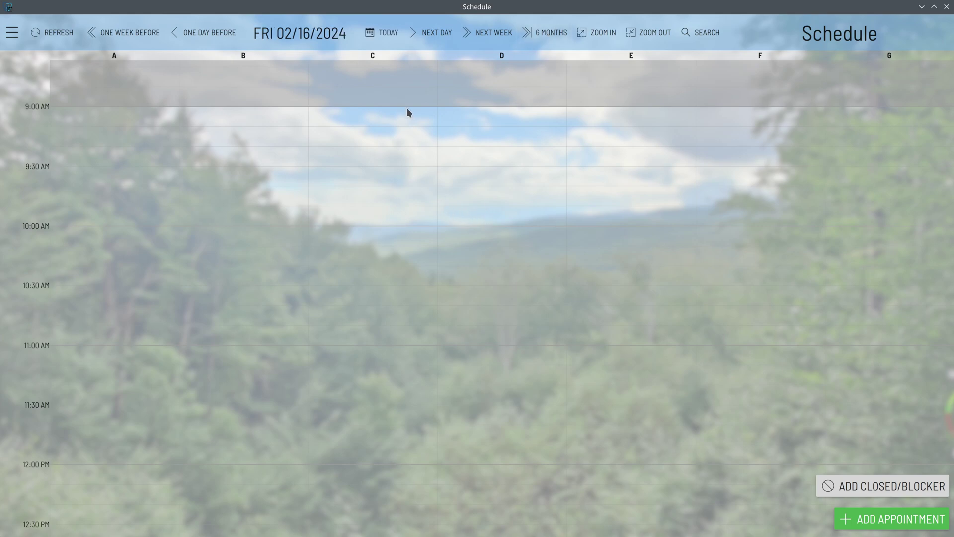
{"action": "left_click", "coordinate": [383, 32]}
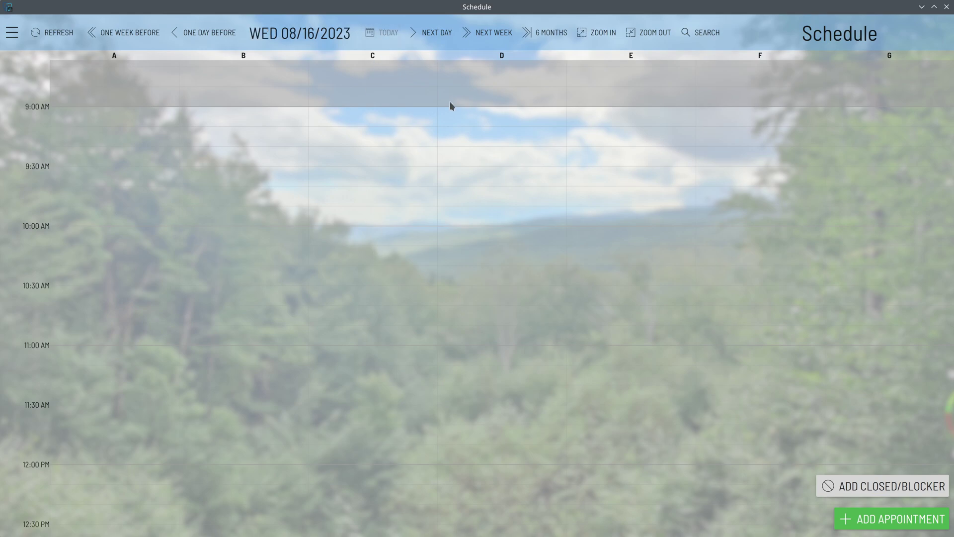
- Zoom the schedule out and look over the full day of appointments on 08/17/2023
{"action": "left_click", "coordinate": [646, 36]}
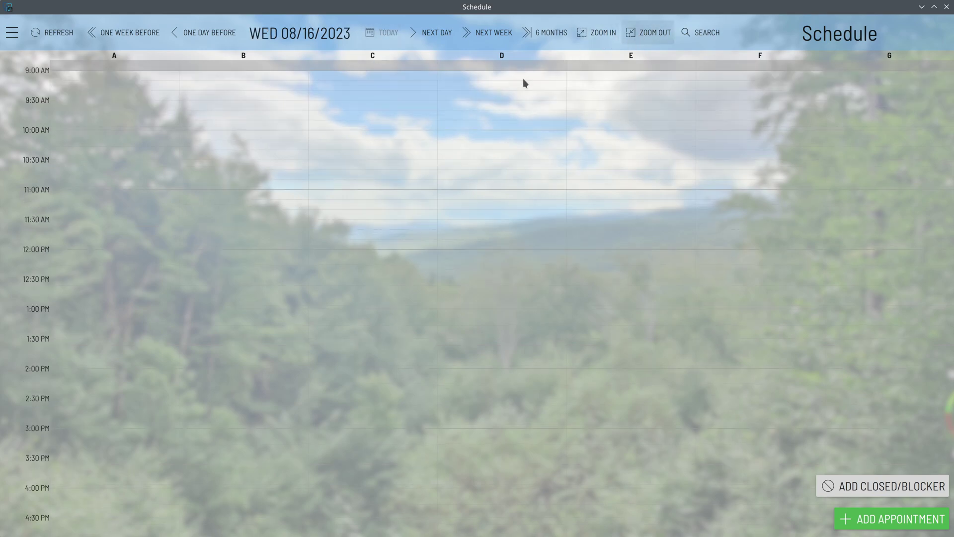
{"action": "left_click", "coordinate": [431, 34]}
{"action": "scroll", "coordinate": [372, 208], "scroll_direction": "down", "scroll_amount": 2}
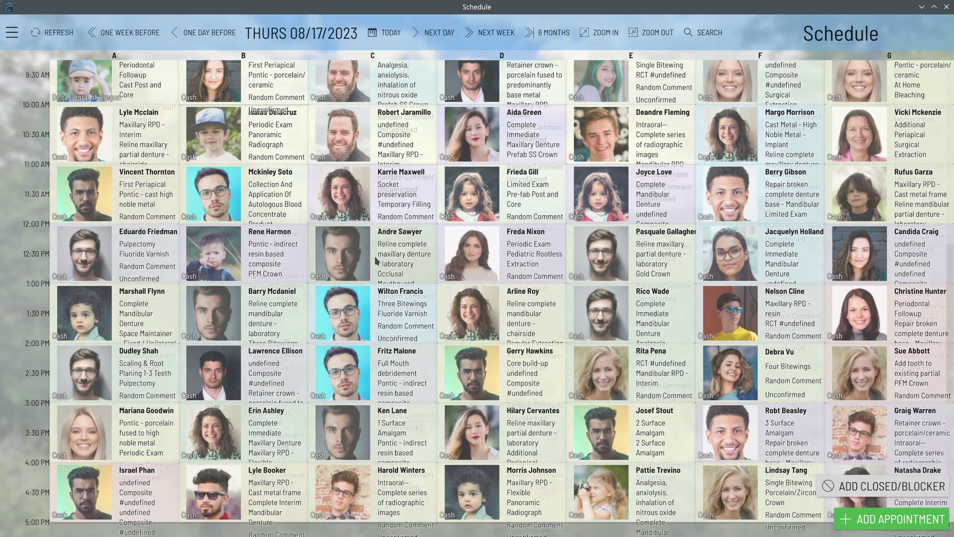
{"action": "scroll", "coordinate": [377, 260], "scroll_direction": "up", "scroll_amount": 12}
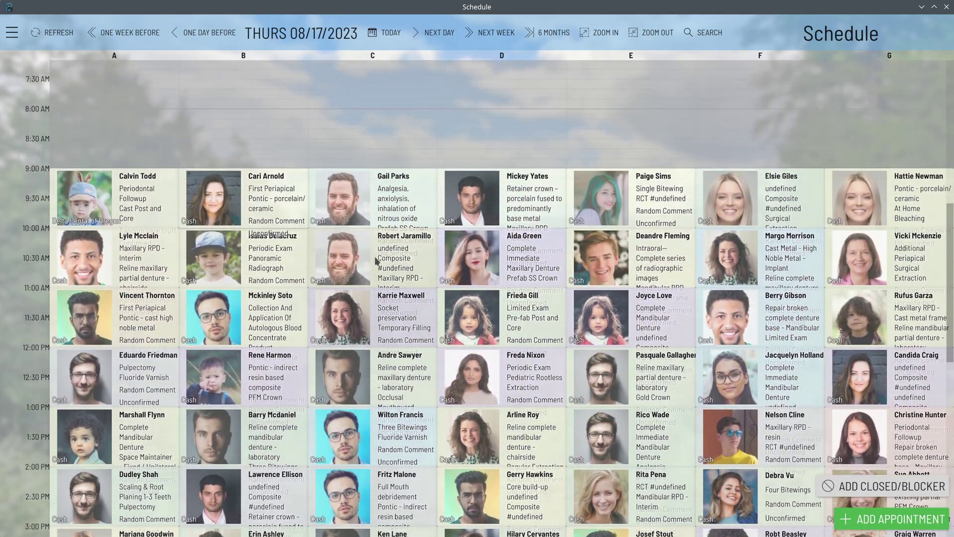
{"action": "scroll", "coordinate": [376, 260], "scroll_direction": "down", "scroll_amount": 20}
{"action": "scroll", "coordinate": [376, 260], "scroll_direction": "up", "scroll_amount": 12}
{"action": "scroll", "coordinate": [376, 260], "scroll_direction": "up", "scroll_amount": 12}
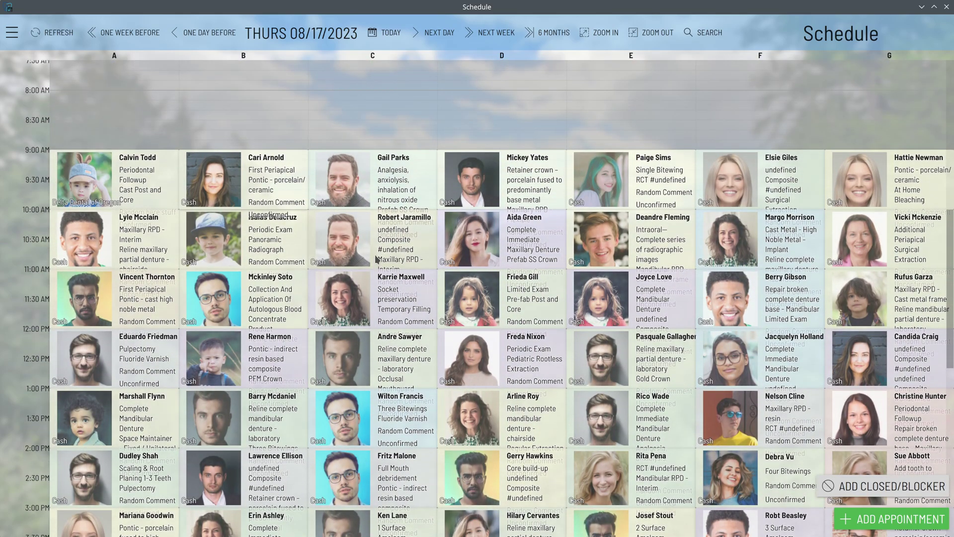
- Zoom in on the 08/17/2023 schedule and look through the enlarged appointments
{"action": "left_click", "coordinate": [594, 35]}
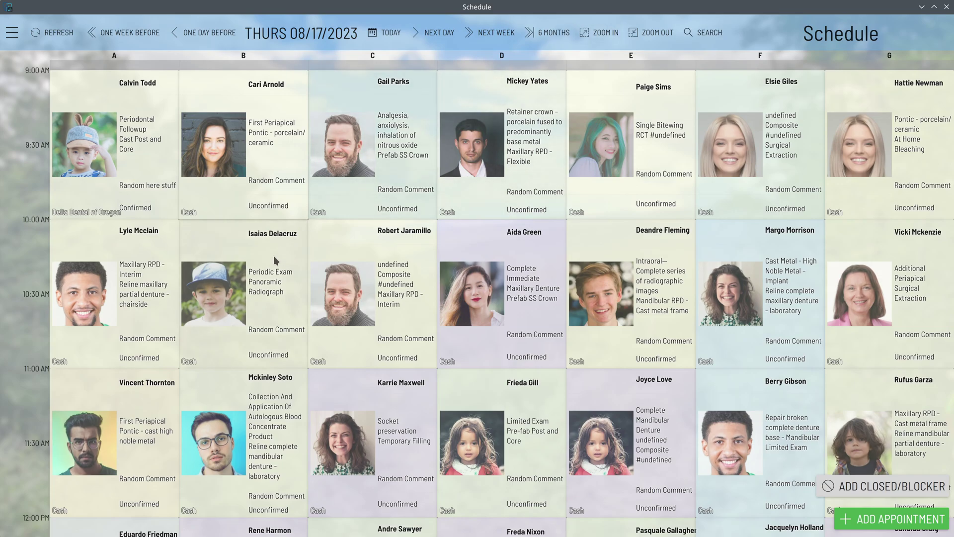
{"action": "scroll", "coordinate": [271, 258], "scroll_direction": "down", "scroll_amount": 3}
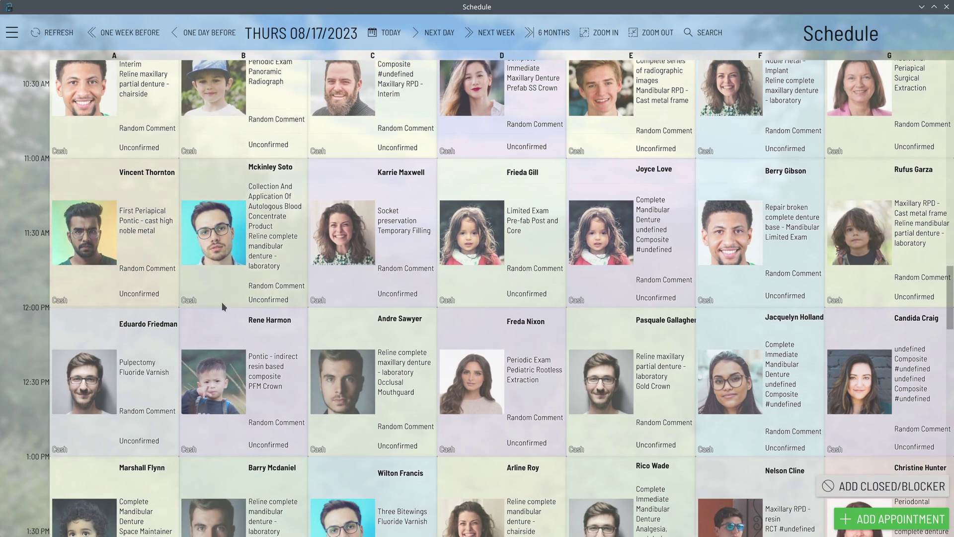
{"action": "scroll", "coordinate": [348, 304], "scroll_direction": "down", "scroll_amount": 1}
{"action": "scroll", "coordinate": [348, 303], "scroll_direction": "down", "scroll_amount": 5}
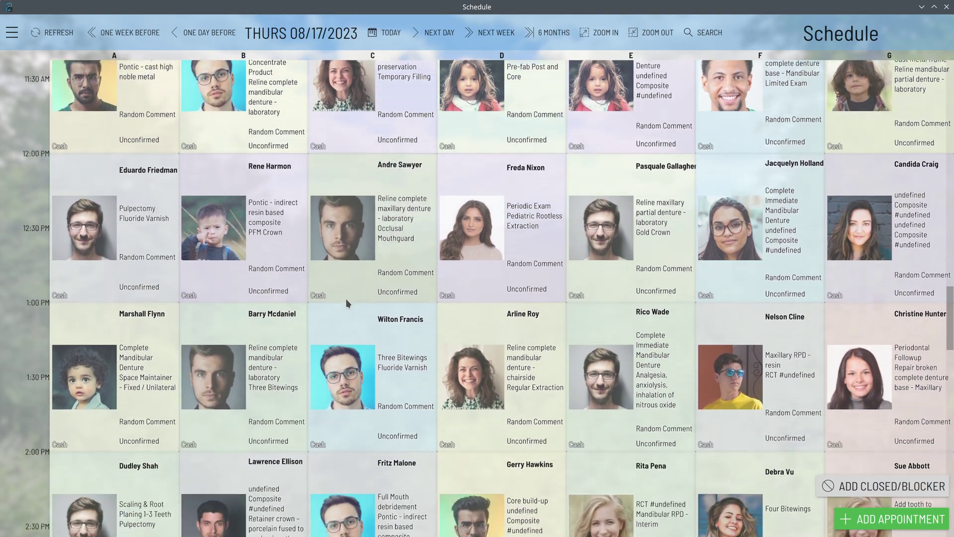
{"action": "scroll", "coordinate": [348, 298], "scroll_direction": "up", "scroll_amount": 5}
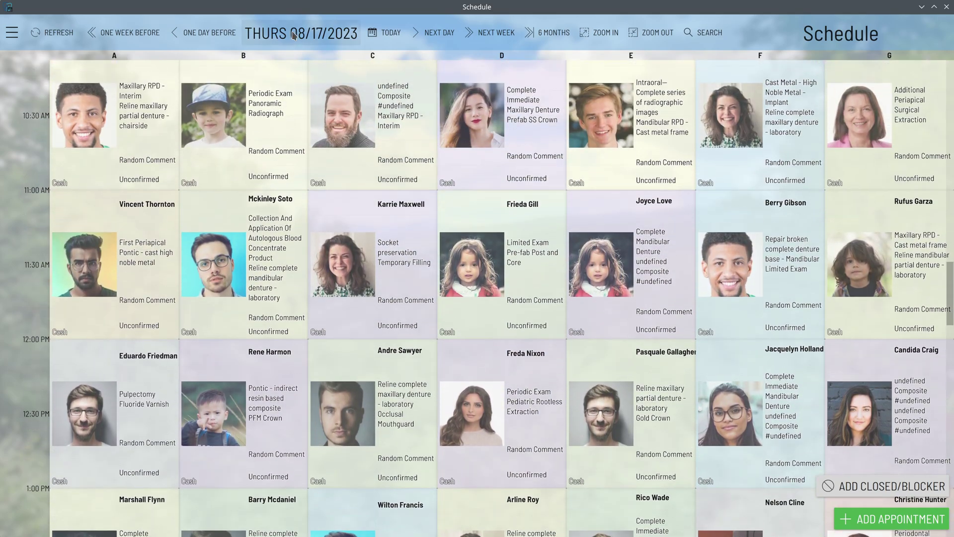
- Compare the schedules of 08/16/2023 and 08/17/2023, finishing at the morning hours of 08/16/2023
{"action": "left_click", "coordinate": [219, 35]}
{"action": "scroll", "coordinate": [365, 258], "scroll_direction": "up", "scroll_amount": 2}
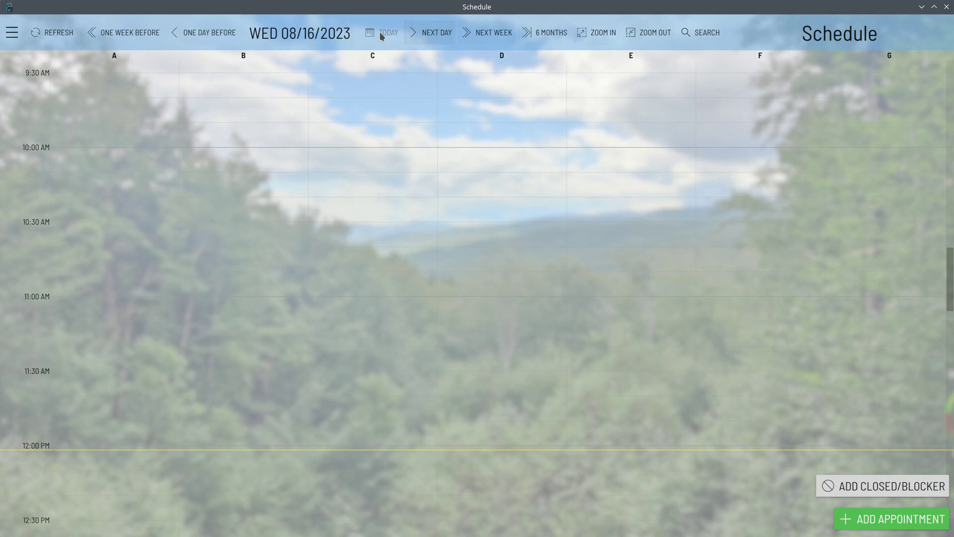
{"action": "left_click", "coordinate": [443, 31]}
{"action": "scroll", "coordinate": [308, 311], "scroll_direction": "up", "scroll_amount": 3}
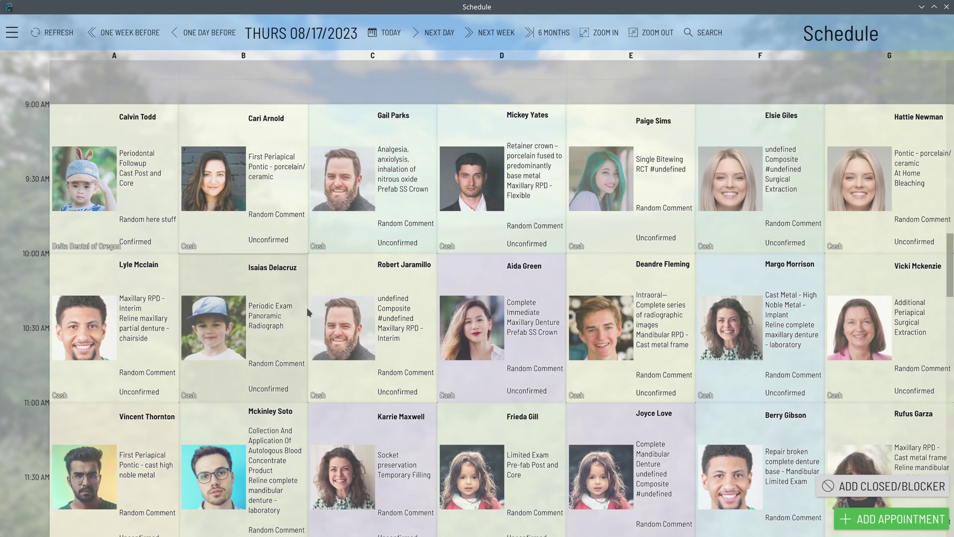
{"action": "scroll", "coordinate": [308, 311], "scroll_direction": "down", "scroll_amount": 1}
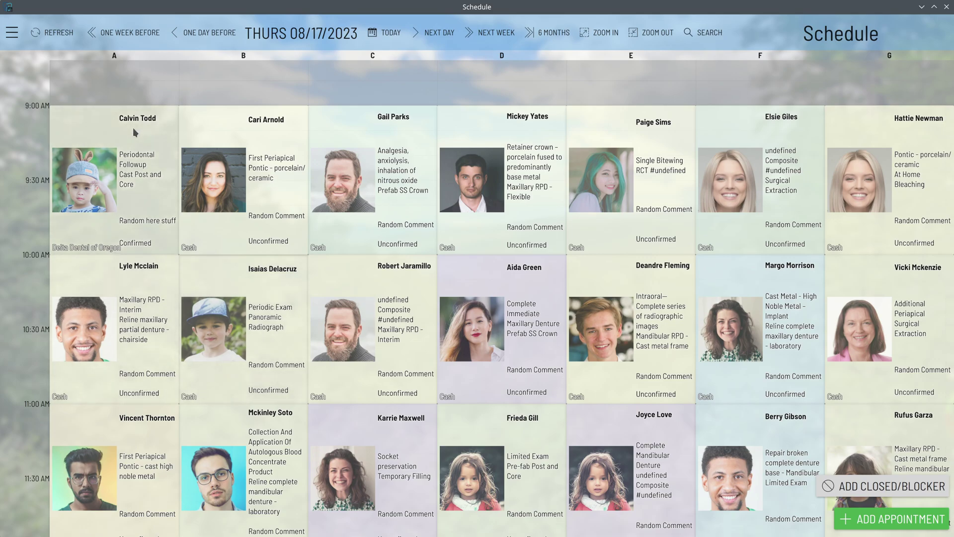
{"action": "left_click", "coordinate": [203, 34]}
{"action": "scroll", "coordinate": [285, 276], "scroll_direction": "down", "scroll_amount": 3}
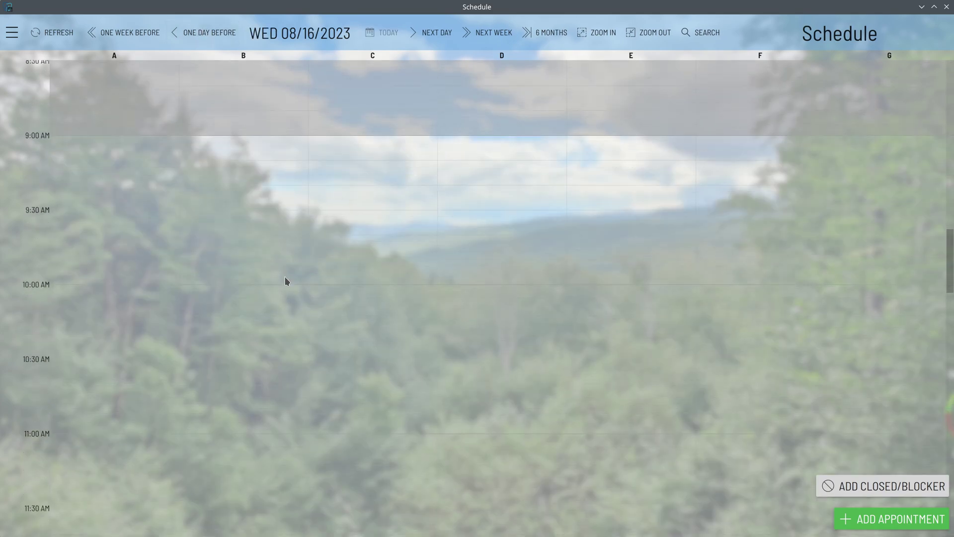
{"action": "scroll", "coordinate": [285, 277], "scroll_direction": "up", "scroll_amount": 4}
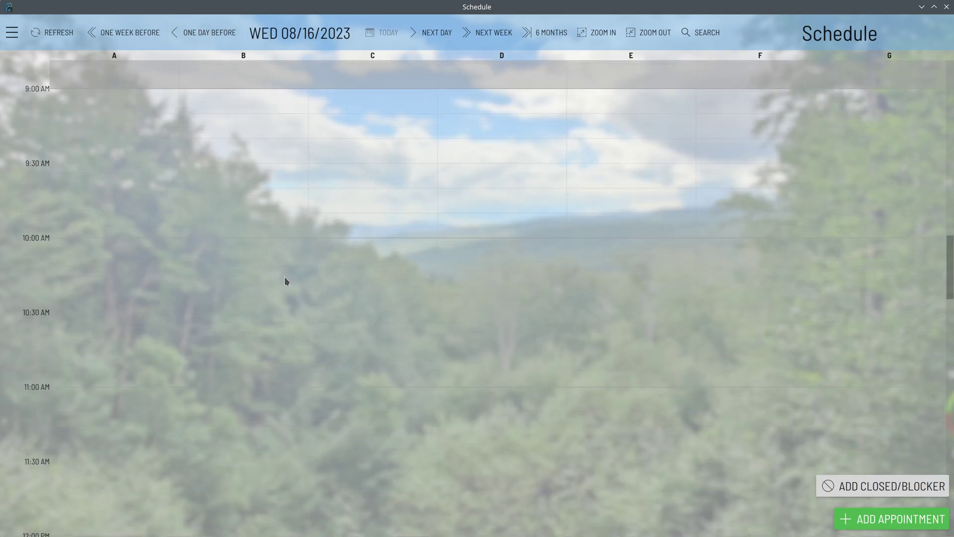
- Search the appointments for the patient's last name and jump to the Aug/17/23 appointment
{"action": "left_click", "coordinate": [712, 35]}
{"action": "type", "text": "todd"}
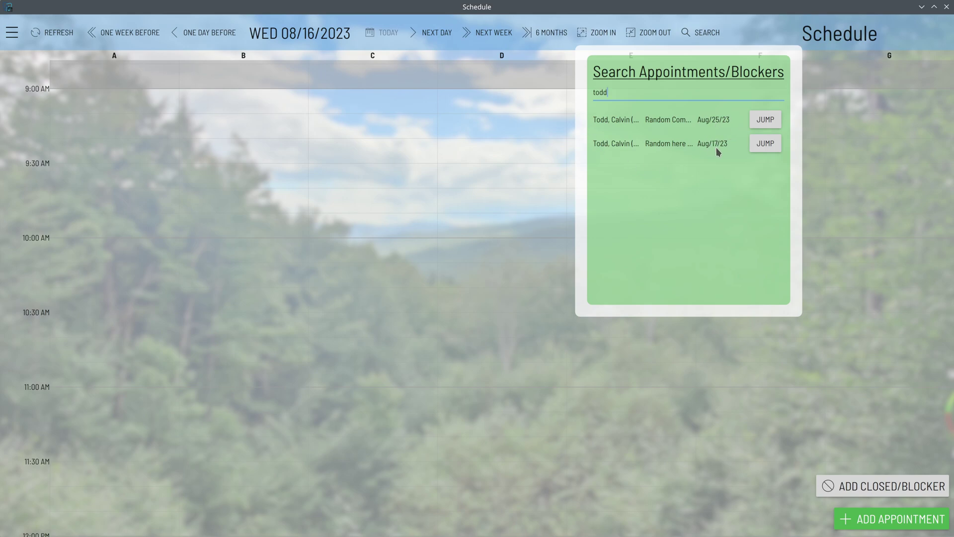
{"action": "left_click", "coordinate": [763, 145]}
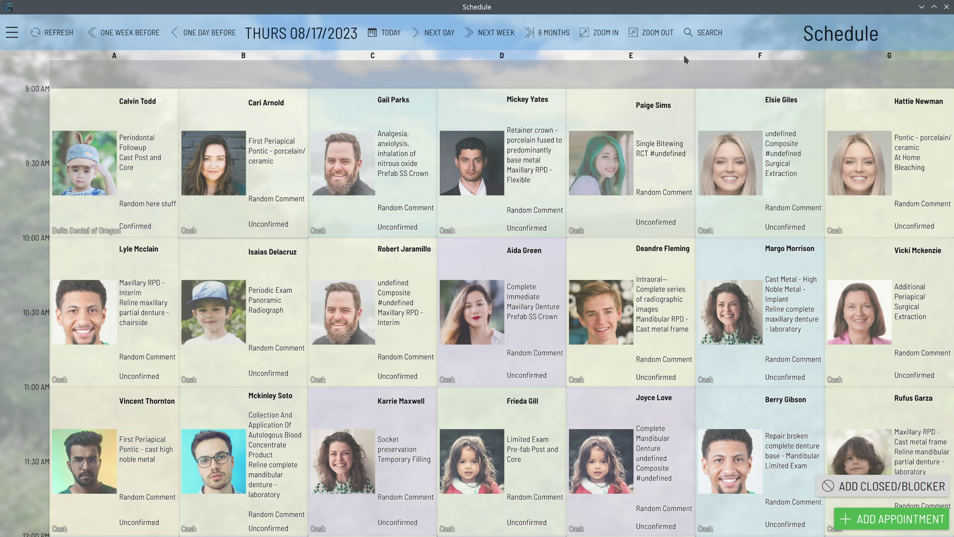
{"action": "key", "text": "Escape"}
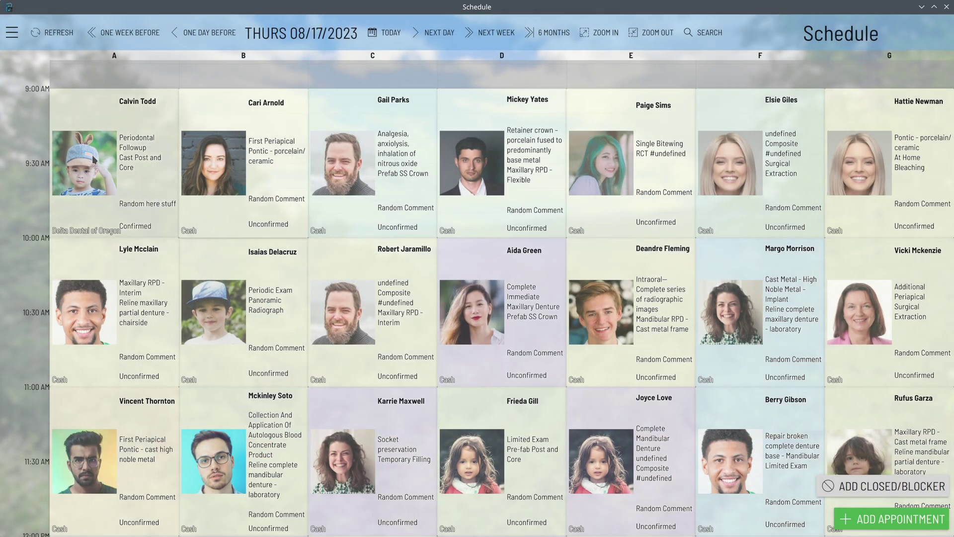
- Review the 9:00 AM chair A appointment on 08/17/2023 and set its status to No Show
{"action": "left_click", "coordinate": [150, 226]}
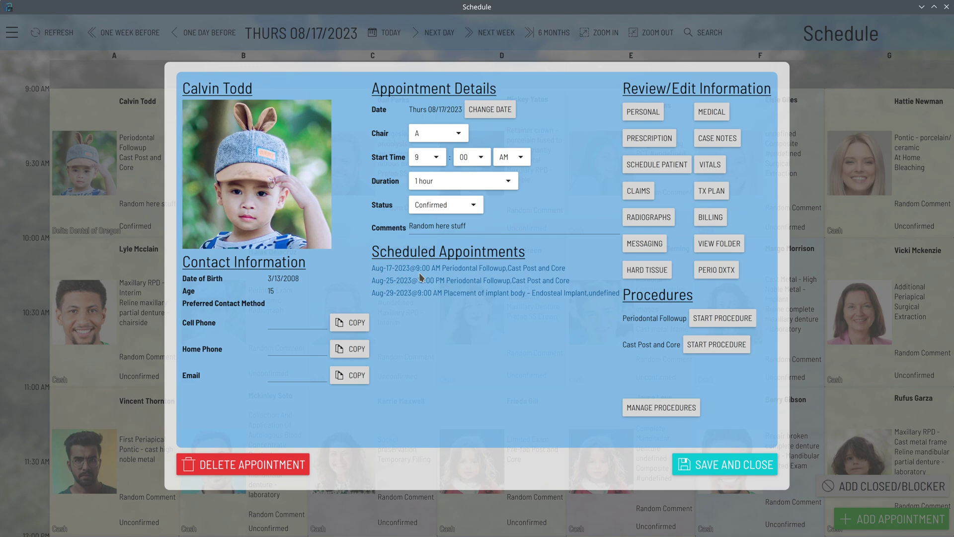
{"action": "left_click", "coordinate": [129, 185]}
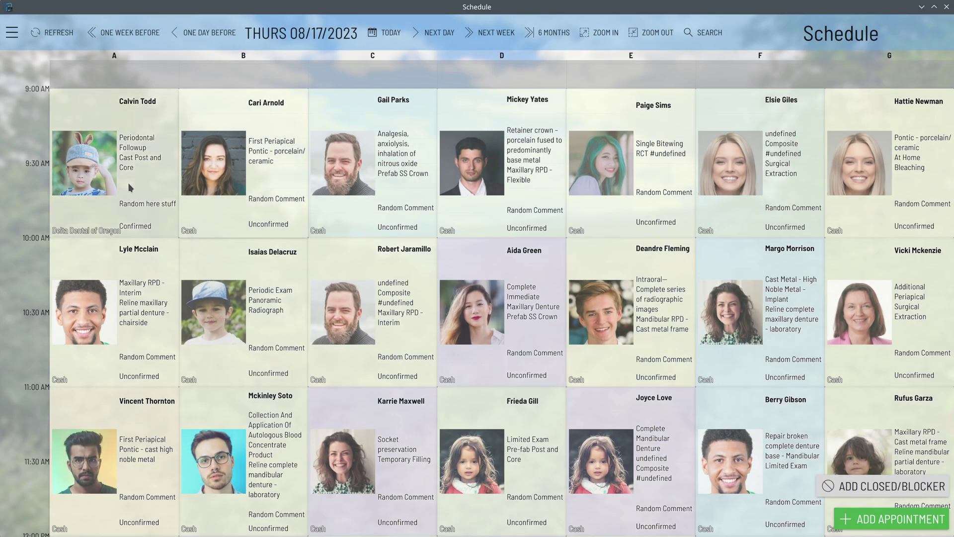
{"action": "left_click", "coordinate": [130, 187]}
{"action": "left_click", "coordinate": [442, 209]}
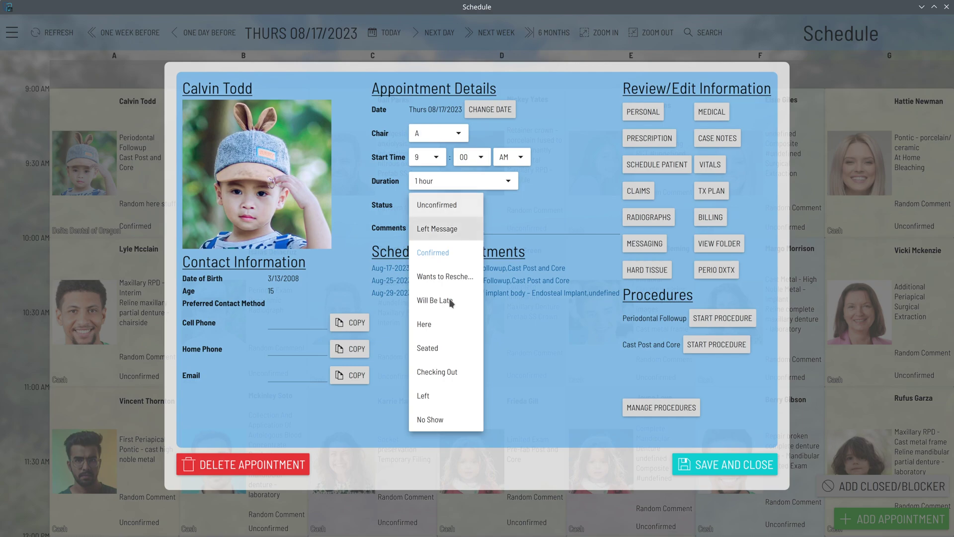
{"action": "left_click", "coordinate": [440, 420]}
{"action": "left_click", "coordinate": [131, 175]}
- Open the procedure management of the 9:00 AM chair A appointment and look through the planned procedures
{"action": "left_click", "coordinate": [131, 176]}
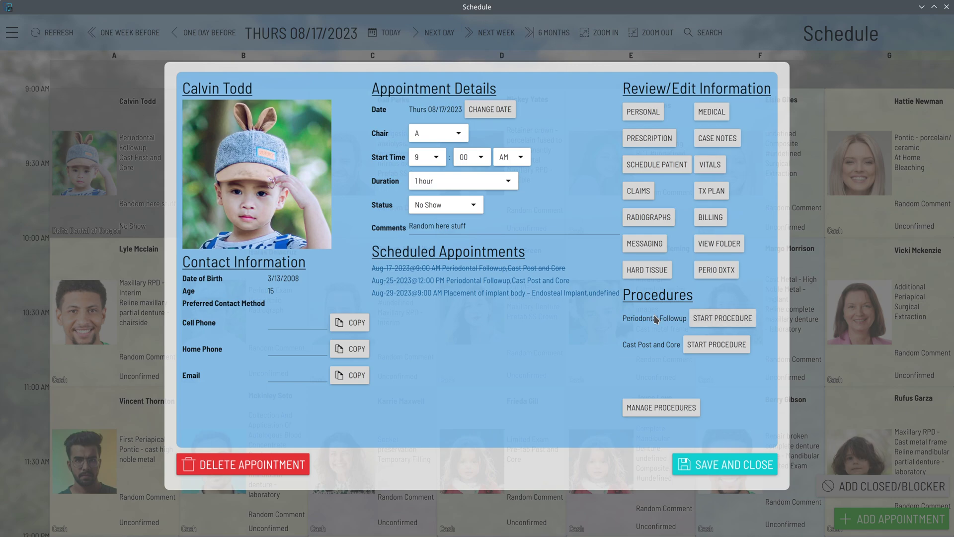
{"action": "left_click", "coordinate": [647, 413]}
{"action": "scroll", "coordinate": [411, 234], "scroll_direction": "down", "scroll_amount": 5}
{"action": "scroll", "coordinate": [404, 241], "scroll_direction": "up", "scroll_amount": 5}
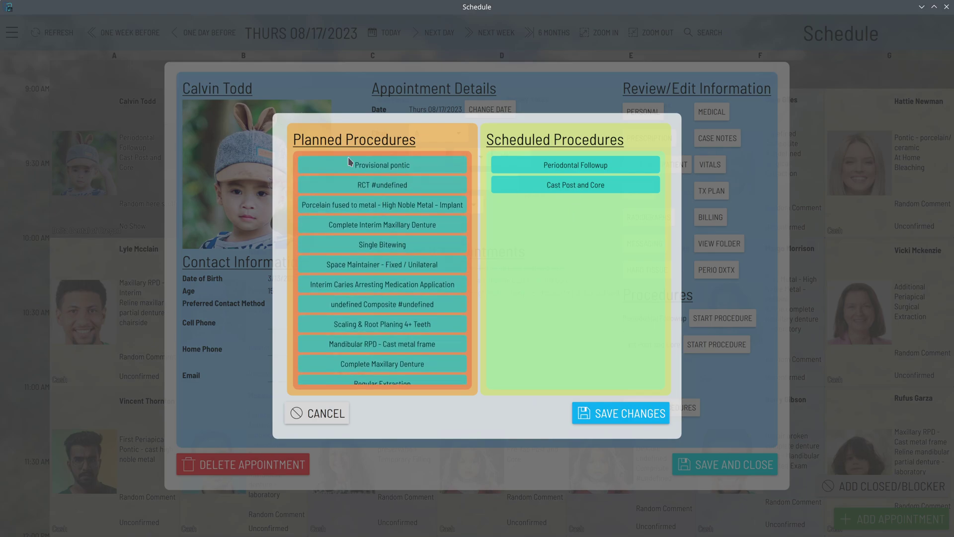
- Schedule Provisional pontic and Single Bitewing for the appointment, save the changes and look through its procedure list
{"action": "left_click_drag", "start_coordinate": [351, 165], "coordinate": [566, 230]}
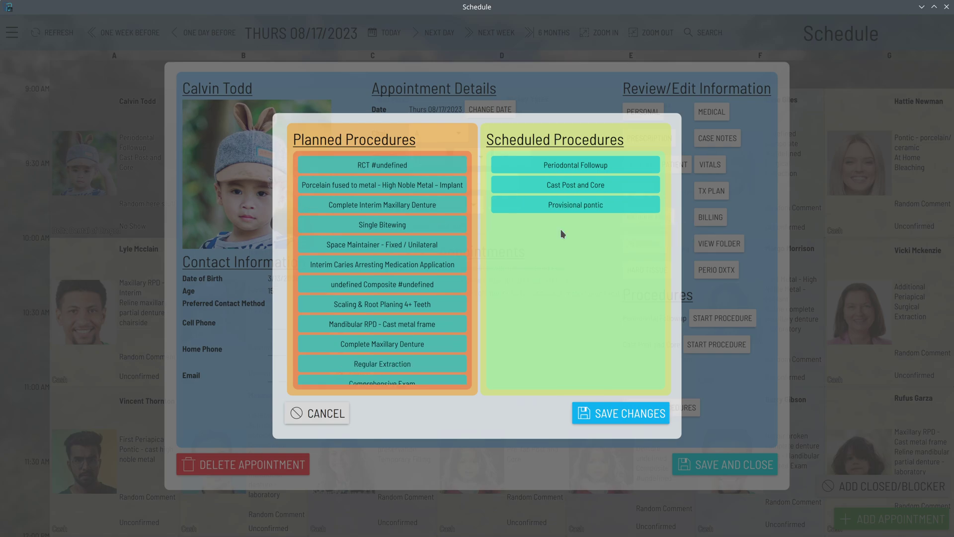
{"action": "left_click_drag", "start_coordinate": [383, 225], "coordinate": [554, 247]}
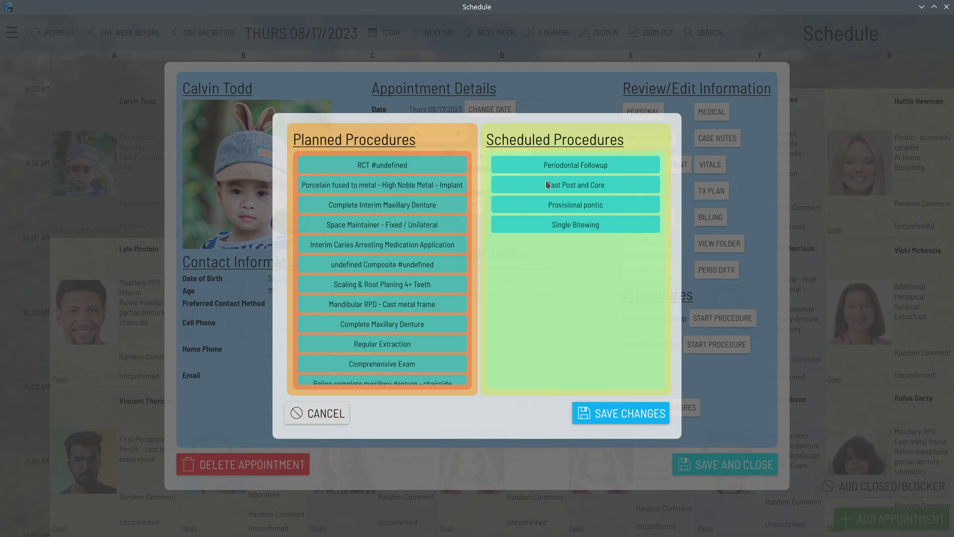
{"action": "left_click", "coordinate": [614, 413]}
{"action": "scroll", "coordinate": [674, 358], "scroll_direction": "down", "scroll_amount": 2}
{"action": "scroll", "coordinate": [669, 360], "scroll_direction": "up", "scroll_amount": 2}
{"action": "scroll", "coordinate": [661, 368], "scroll_direction": "up", "scroll_amount": 1}
{"action": "scroll", "coordinate": [659, 369], "scroll_direction": "down", "scroll_amount": 1}
{"action": "scroll", "coordinate": [653, 370], "scroll_direction": "up", "scroll_amount": 1}
{"action": "scroll", "coordinate": [652, 367], "scroll_direction": "down", "scroll_amount": 1}
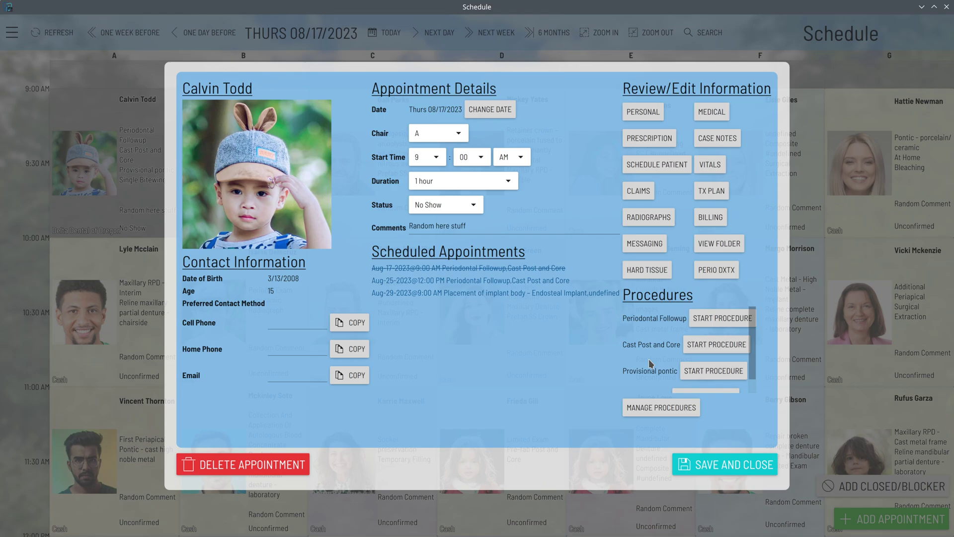
{"action": "scroll", "coordinate": [648, 359], "scroll_direction": "down", "scroll_amount": 2}
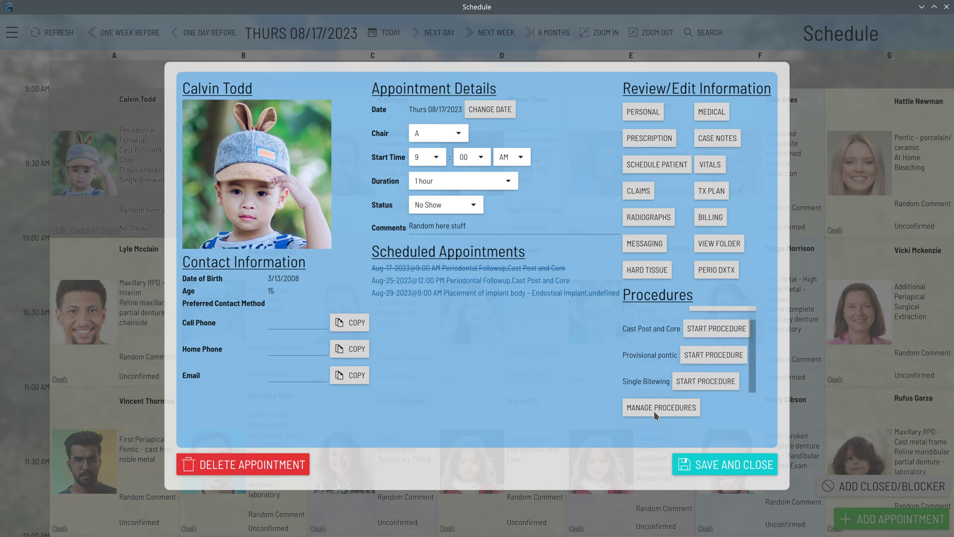
- Move Single Bitewing back to the planned procedures, save the changes and close the appointment
{"action": "left_click", "coordinate": [654, 411]}
{"action": "left_click_drag", "start_coordinate": [561, 228], "coordinate": [380, 281]}
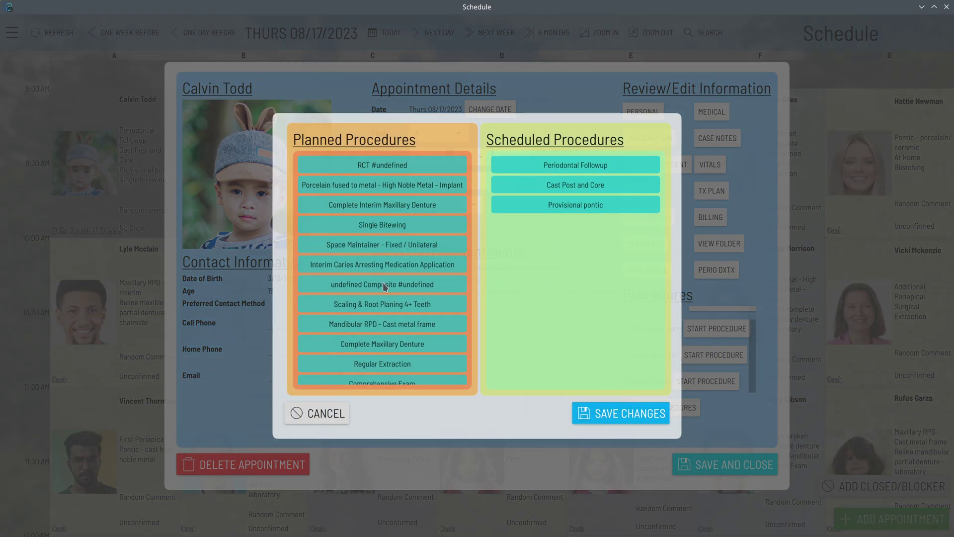
{"action": "left_click", "coordinate": [602, 413]}
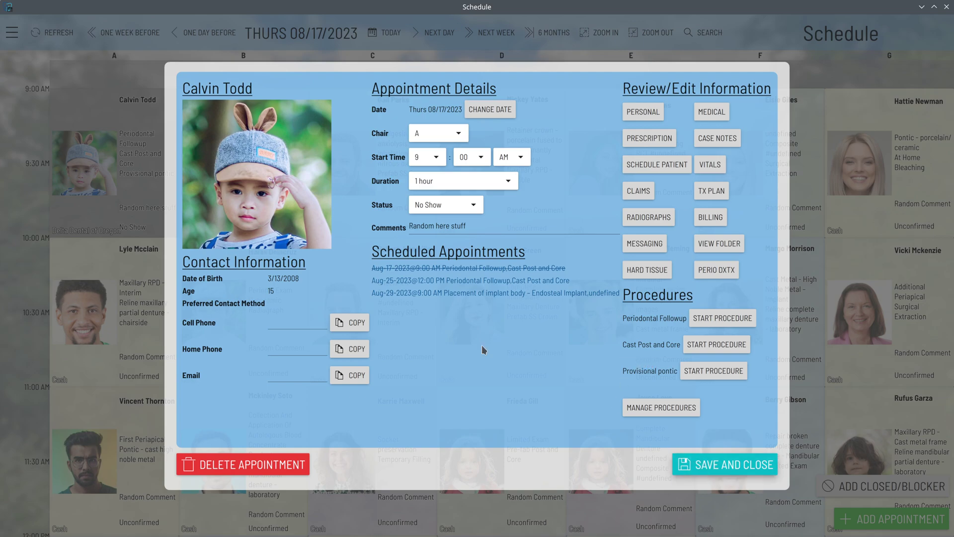
{"action": "key", "text": "Escape"}
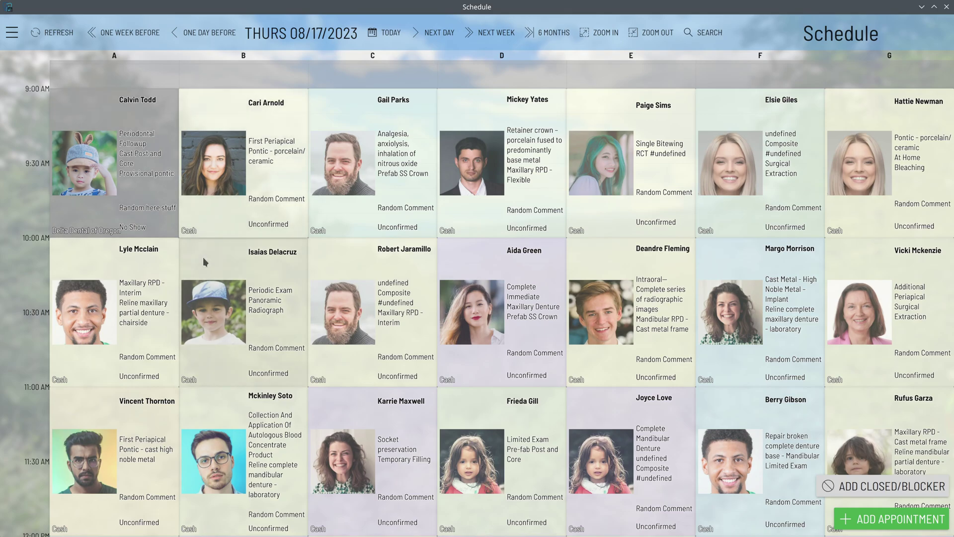
- Go to the 08/16/2023 schedule and start a new appointment there with a start time of 9:00 AM
{"action": "left_click", "coordinate": [192, 37]}
{"action": "scroll", "coordinate": [326, 246], "scroll_direction": "down", "scroll_amount": 5}
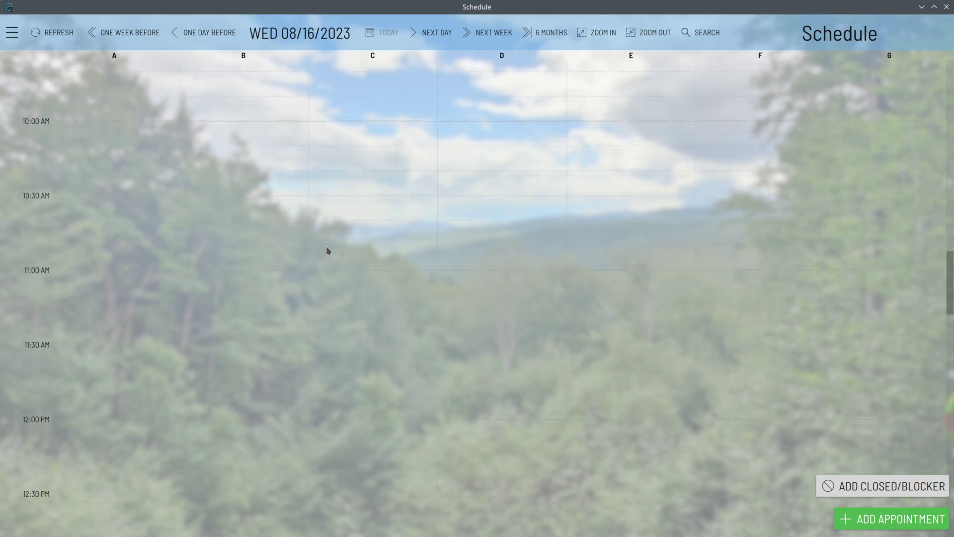
{"action": "scroll", "coordinate": [327, 247], "scroll_direction": "up", "scroll_amount": 4}
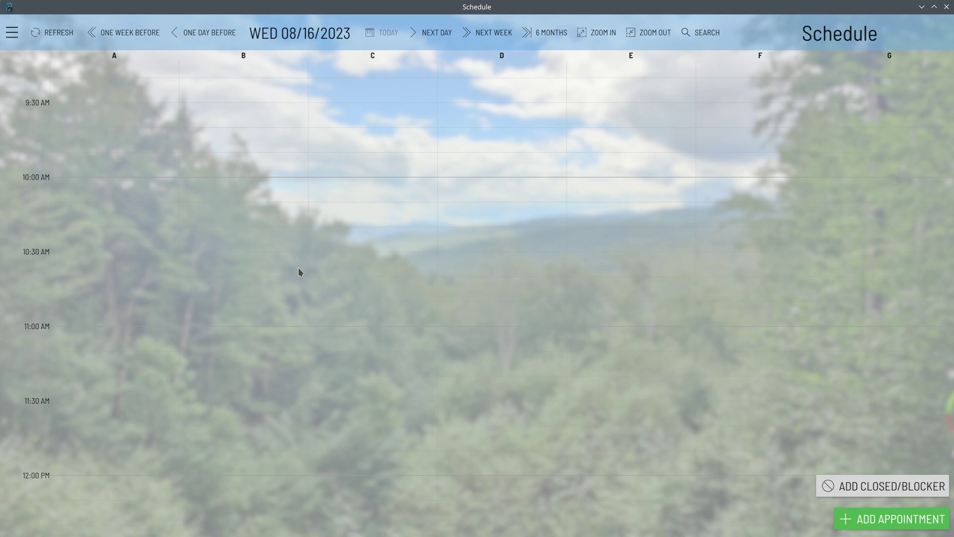
{"action": "scroll", "coordinate": [299, 269], "scroll_direction": "up", "scroll_amount": 2}
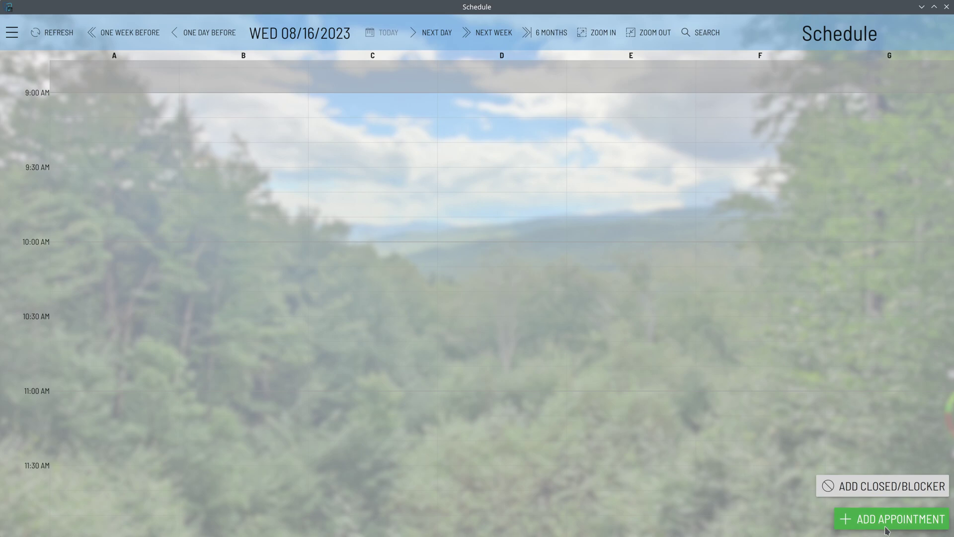
{"action": "left_click", "coordinate": [845, 517]}
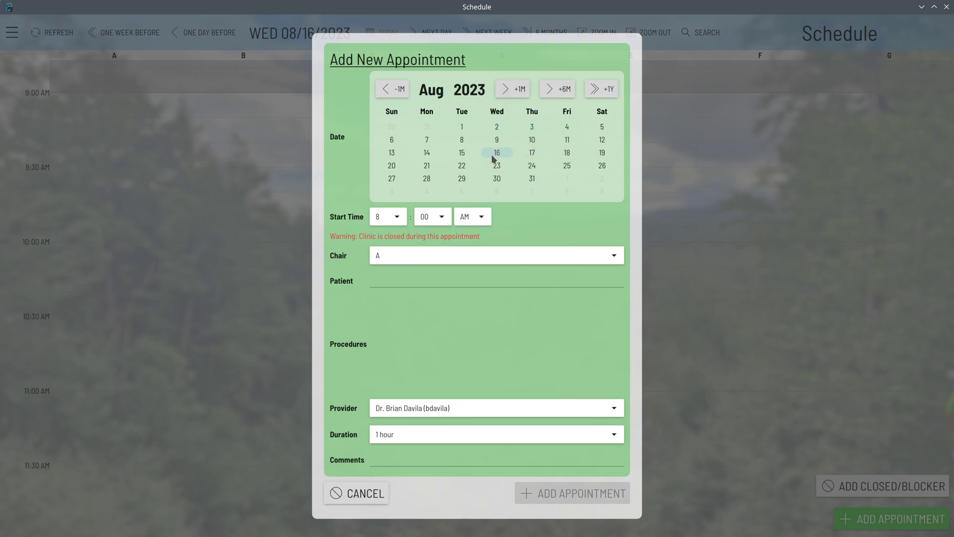
{"action": "left_click", "coordinate": [391, 218]}
{"action": "left_click", "coordinate": [389, 219]}
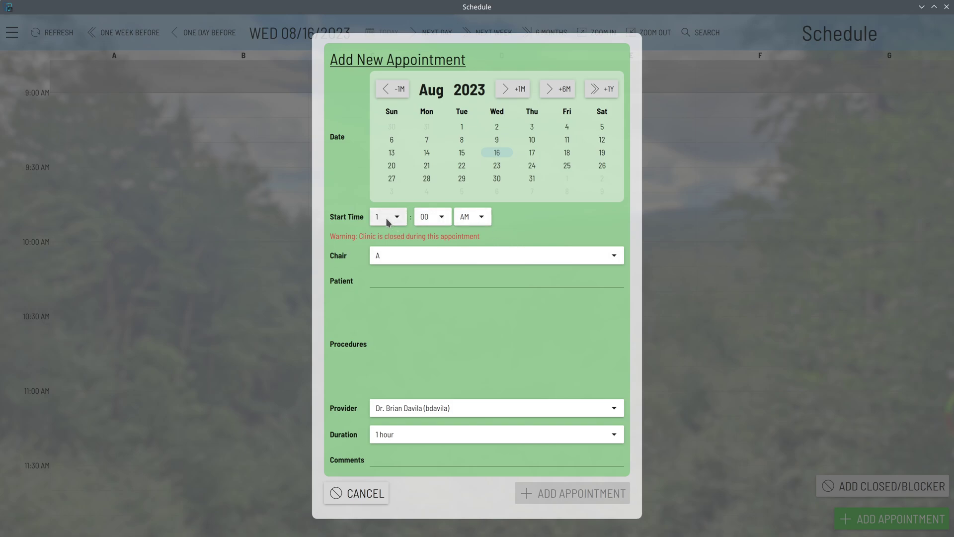
{"action": "left_click", "coordinate": [384, 217]}
{"action": "left_click", "coordinate": [387, 389]}
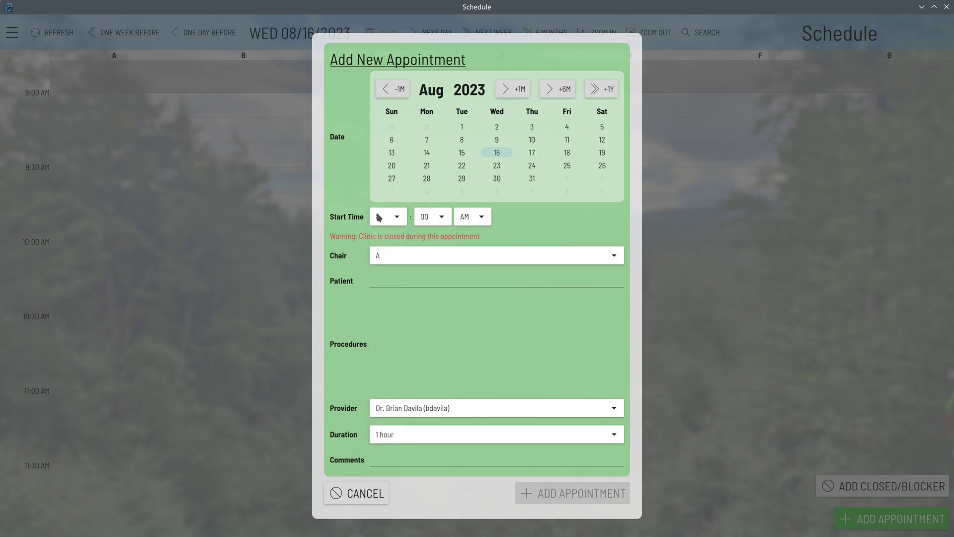
{"action": "left_click", "coordinate": [383, 220]}
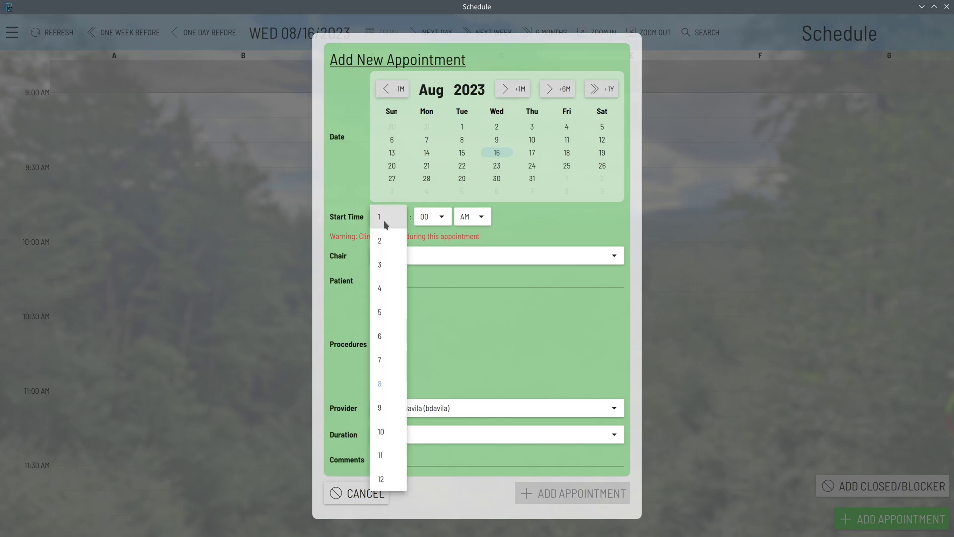
{"action": "left_click", "coordinate": [389, 404]}
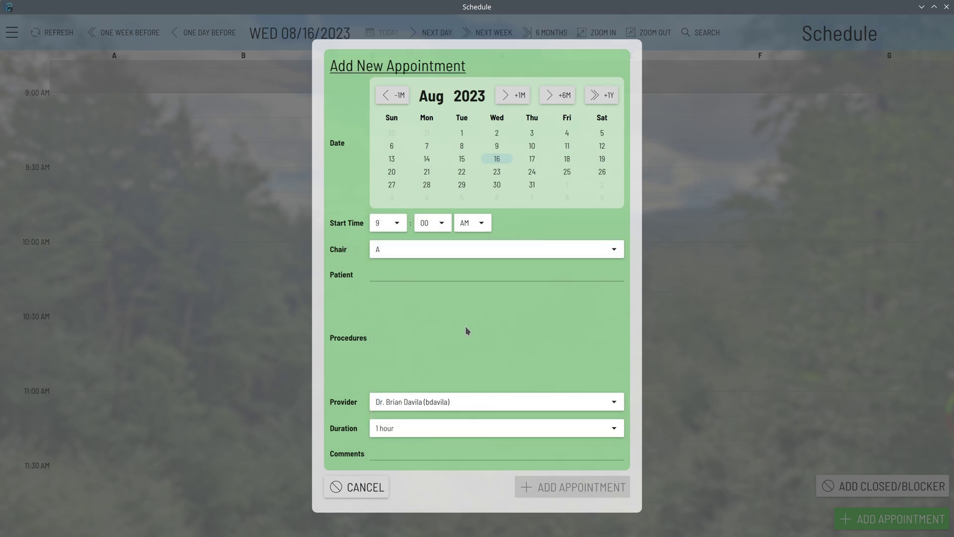
- Assign the new appointment to chair D, search by the patient's last name and select the third matching patient
{"action": "left_click", "coordinate": [415, 251]}
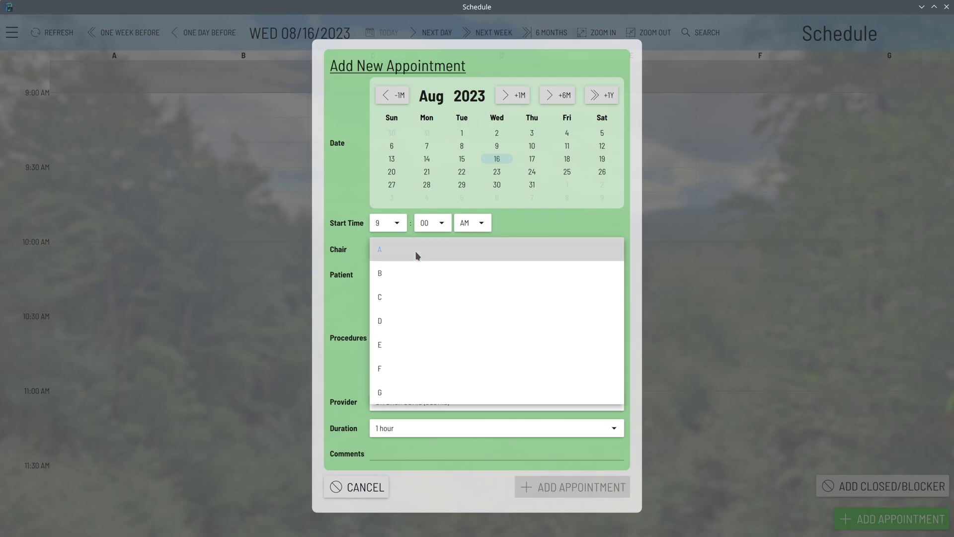
{"action": "left_click", "coordinate": [416, 323]}
{"action": "left_click", "coordinate": [393, 281]}
{"action": "left_click", "coordinate": [383, 273]}
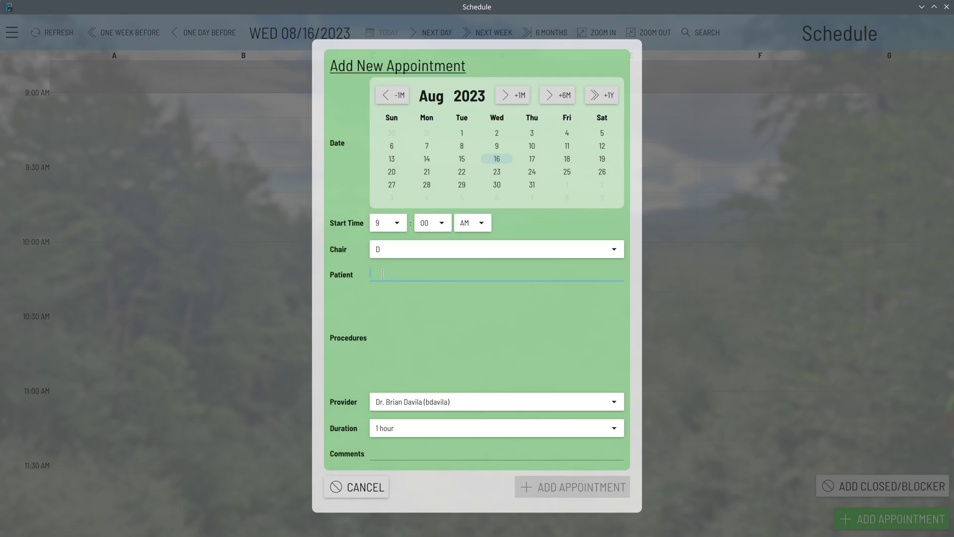
{"action": "type", "text": "todd"}
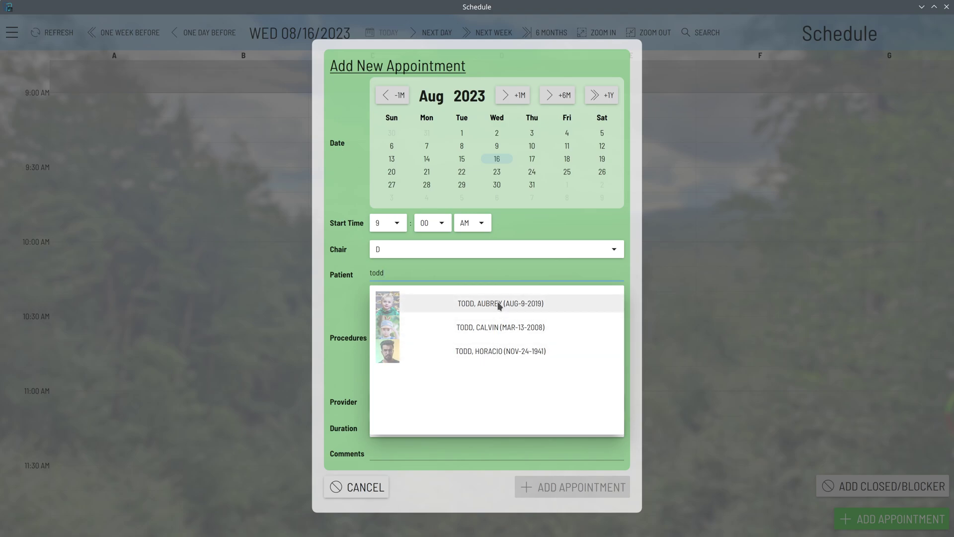
{"action": "left_click", "coordinate": [501, 354]}
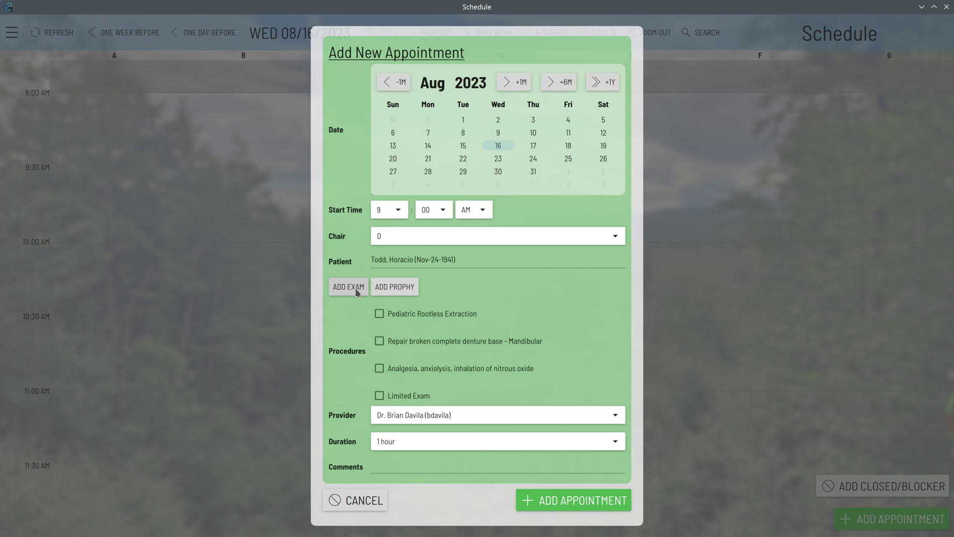
- Add an exam to the new appointment and select Comprehensive Exam among its procedures
{"action": "scroll", "coordinate": [437, 341], "scroll_direction": "down", "scroll_amount": 5}
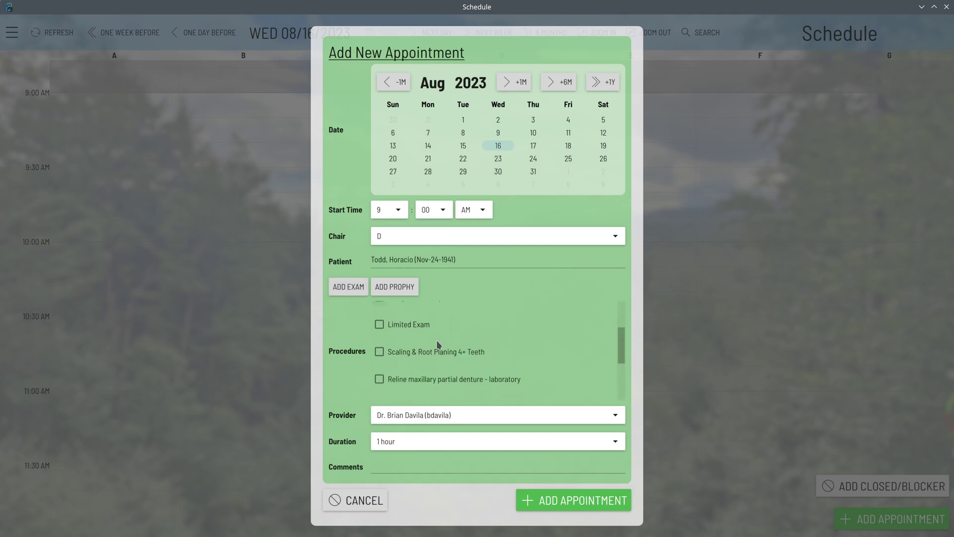
{"action": "scroll", "coordinate": [437, 343], "scroll_direction": "down", "scroll_amount": 2}
{"action": "left_click", "coordinate": [395, 386]}
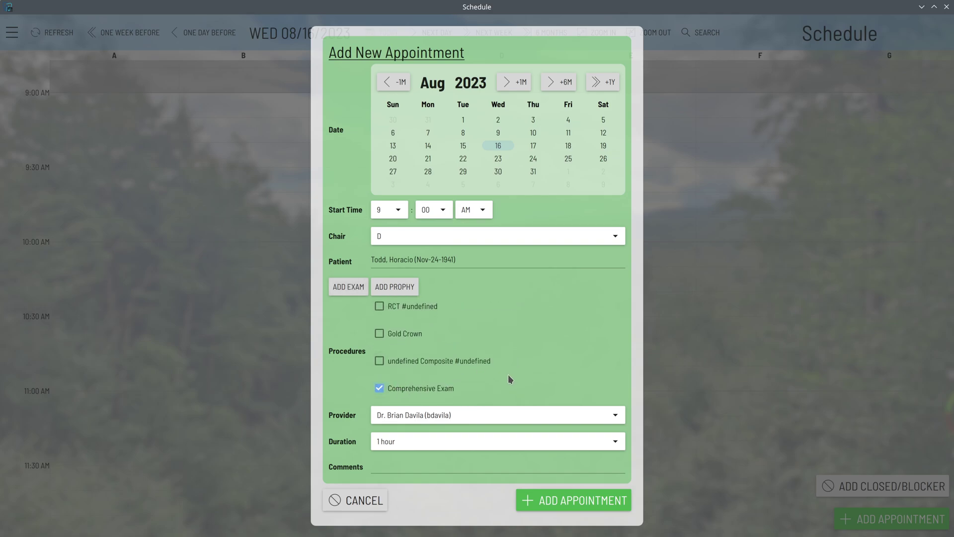
- Add a prophy to the new appointment, select Prophy alongside Comprehensive Exam and check the procedure list
{"action": "scroll", "coordinate": [452, 360], "scroll_direction": "up", "scroll_amount": 7}
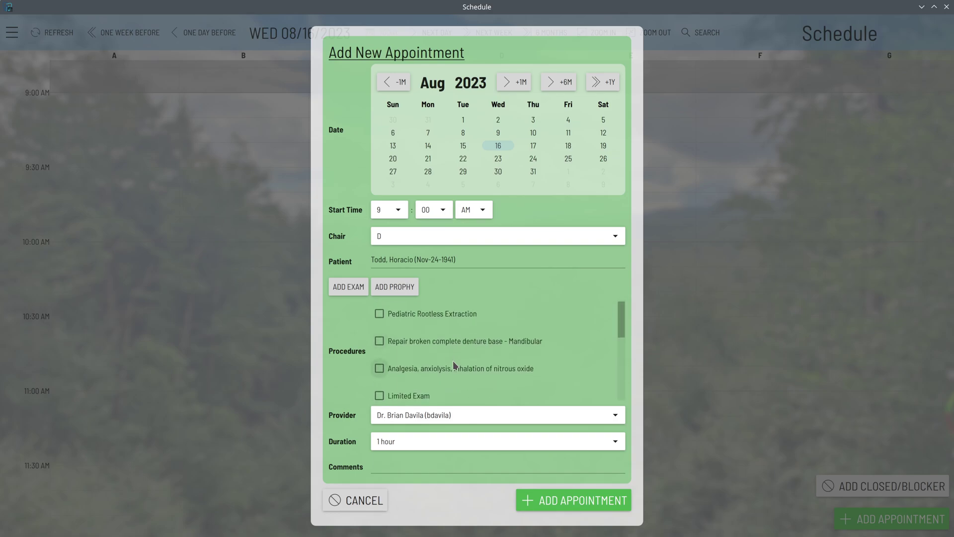
{"action": "scroll", "coordinate": [452, 361], "scroll_direction": "down", "scroll_amount": 7}
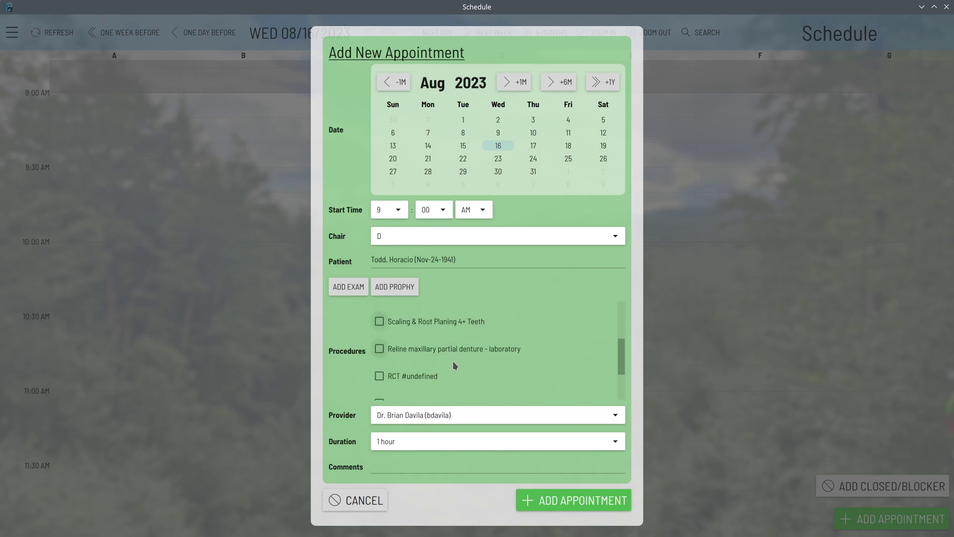
{"action": "scroll", "coordinate": [453, 361], "scroll_direction": "up", "scroll_amount": 7}
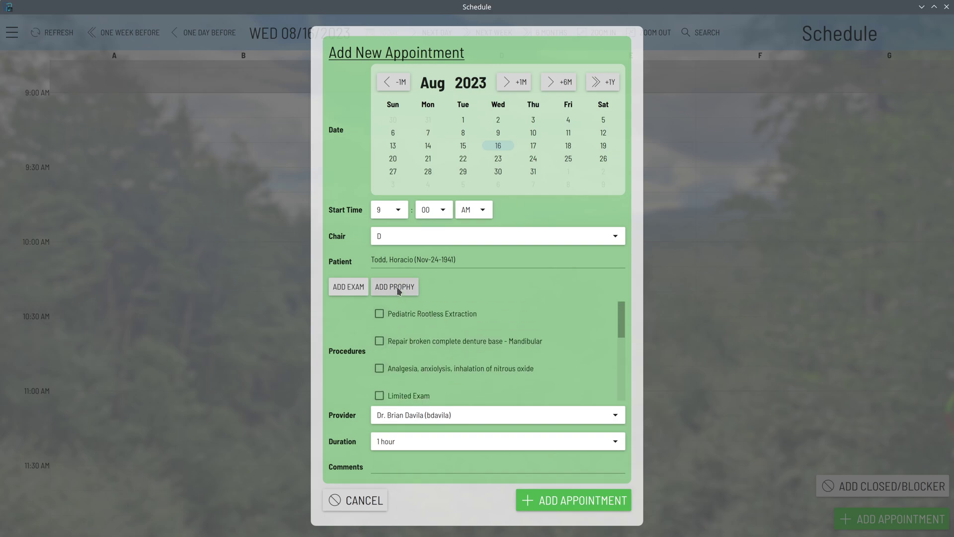
{"action": "scroll", "coordinate": [467, 350], "scroll_direction": "down", "scroll_amount": 7}
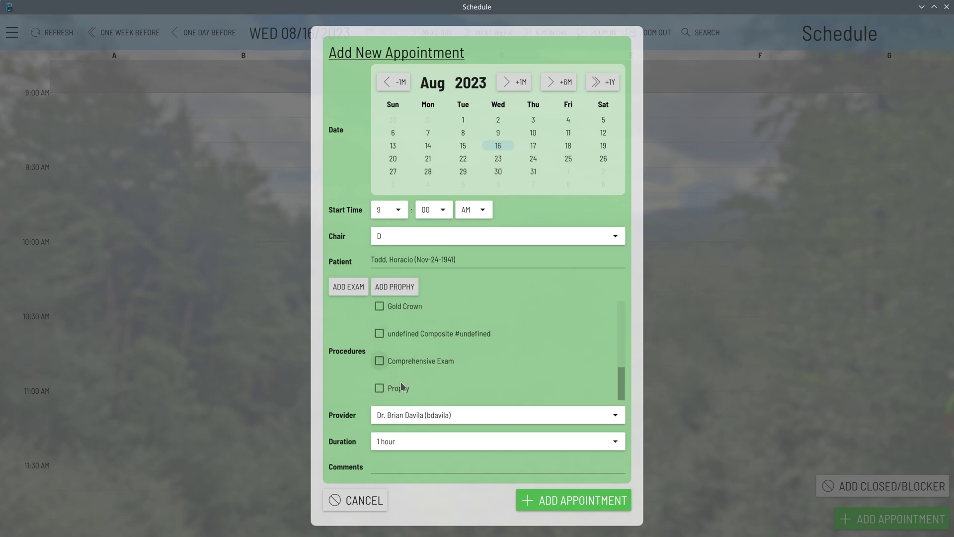
{"action": "left_click", "coordinate": [393, 389]}
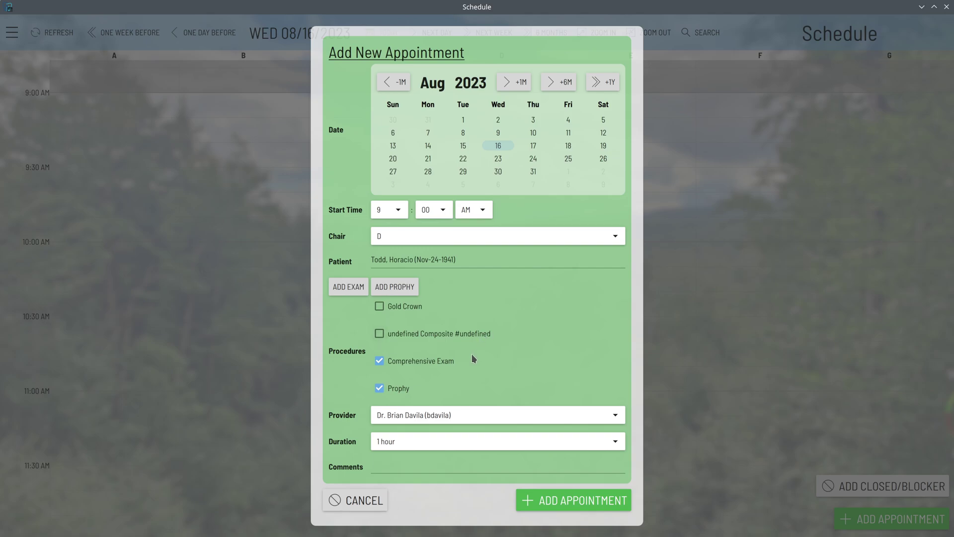
{"action": "scroll", "coordinate": [469, 354], "scroll_direction": "up", "scroll_amount": 5}
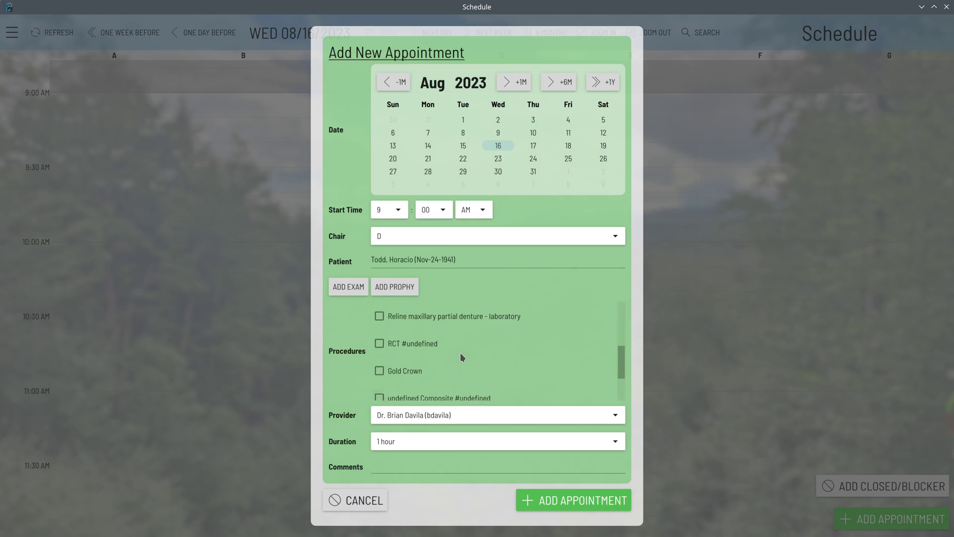
{"action": "scroll", "coordinate": [462, 354], "scroll_direction": "up", "scroll_amount": 3}
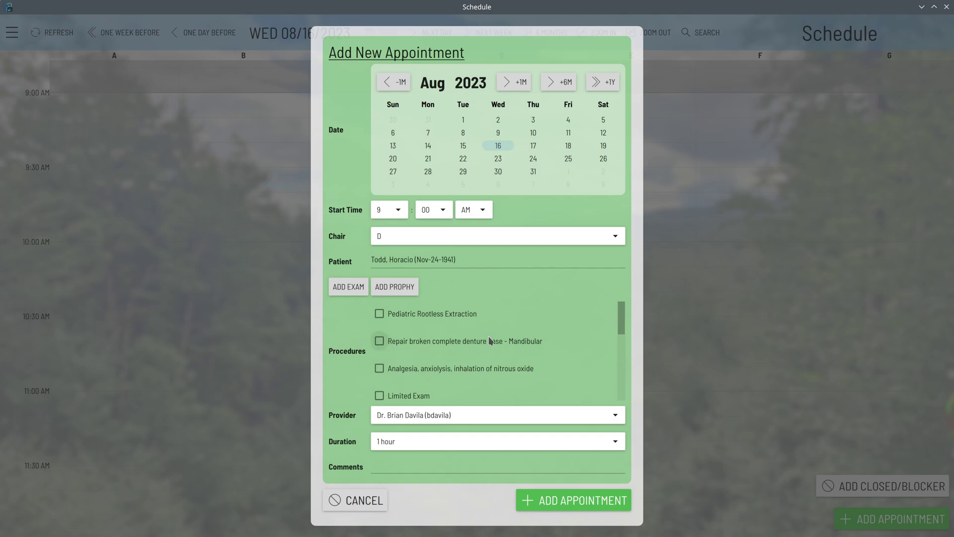
{"action": "scroll", "coordinate": [489, 341], "scroll_direction": "down", "scroll_amount": 8}
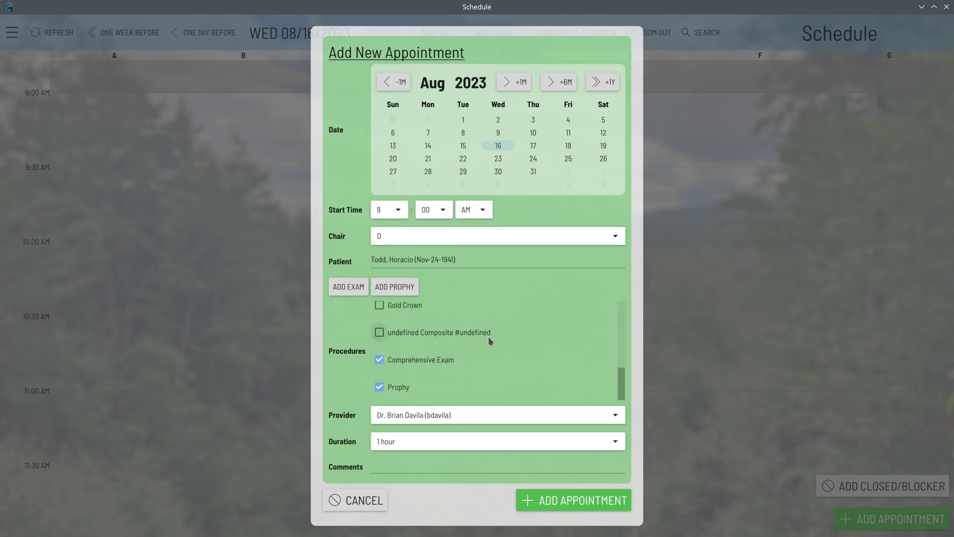
- Try the second listed provider for the new appointment, finally choosing the third one
{"action": "left_click", "coordinate": [417, 417]}
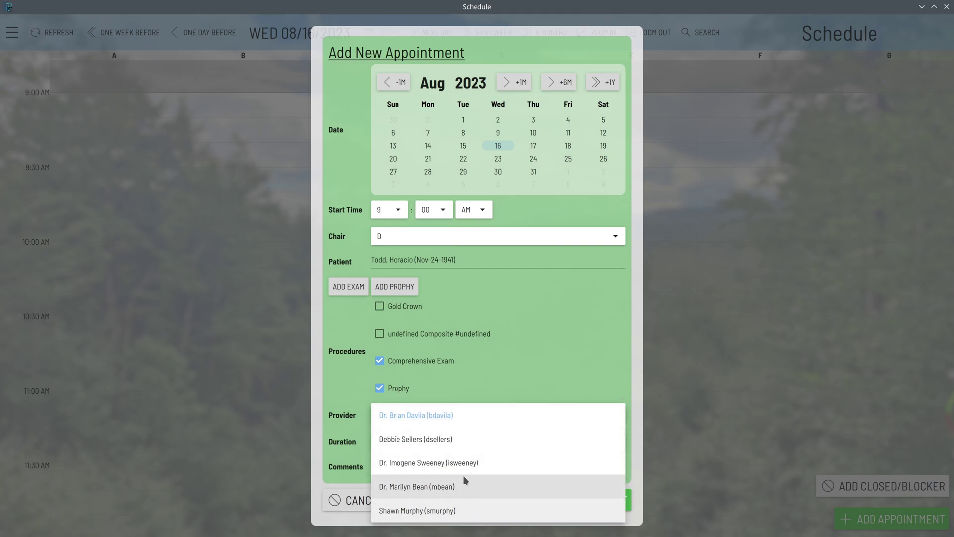
{"action": "left_click", "coordinate": [456, 440]}
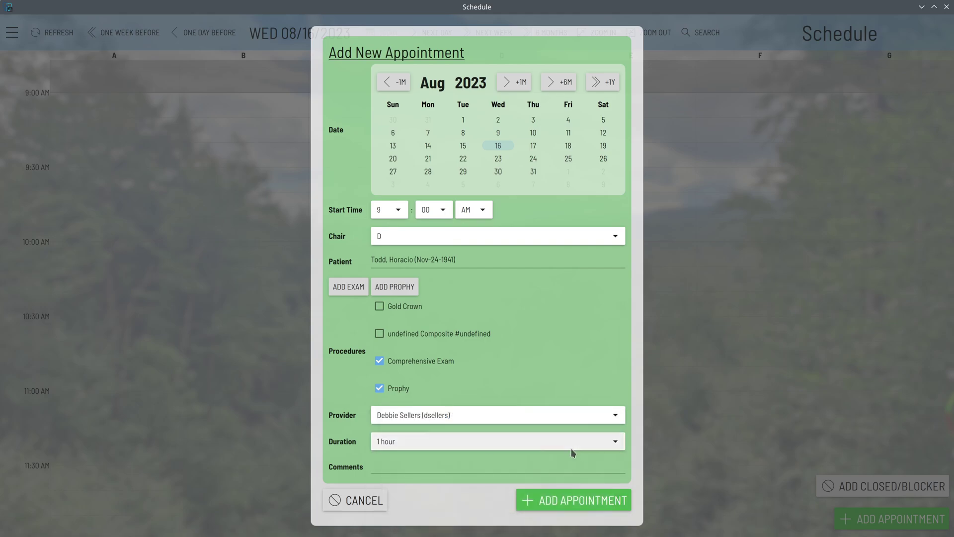
{"action": "left_click", "coordinate": [451, 417]}
{"action": "left_click", "coordinate": [436, 467]}
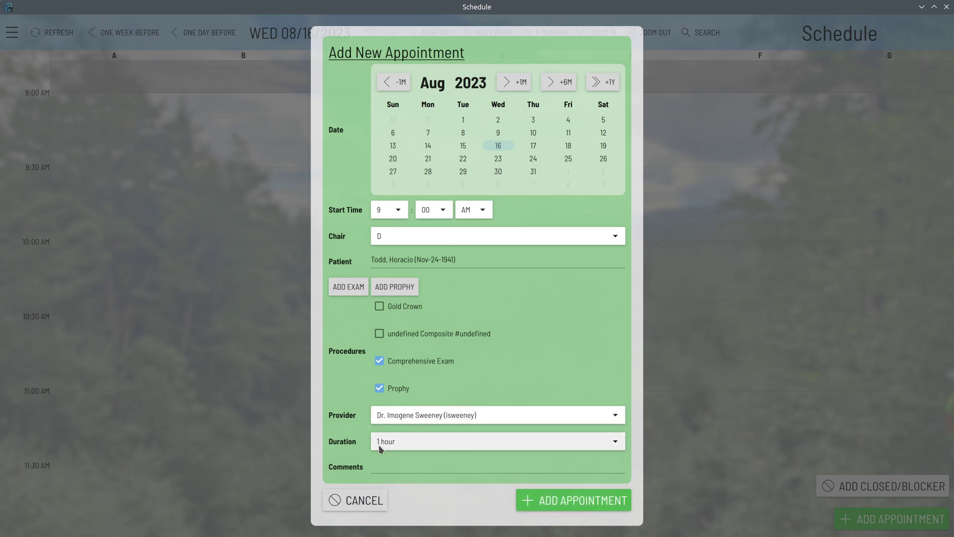
- Enter the comment "jhjhg jhgyuguyguyg87tdrhyg", add the appointment and open its details from the schedule
{"action": "left_click", "coordinate": [422, 466]}
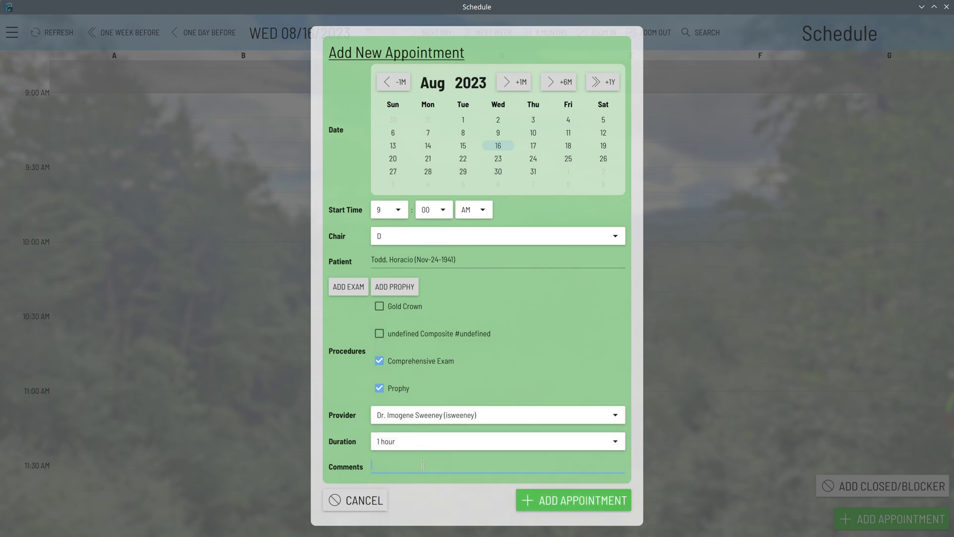
{"action": "type", "text": "jhjhg jhgyuguyguyg87tdrhyg"}
{"action": "left_click", "coordinate": [568, 502]}
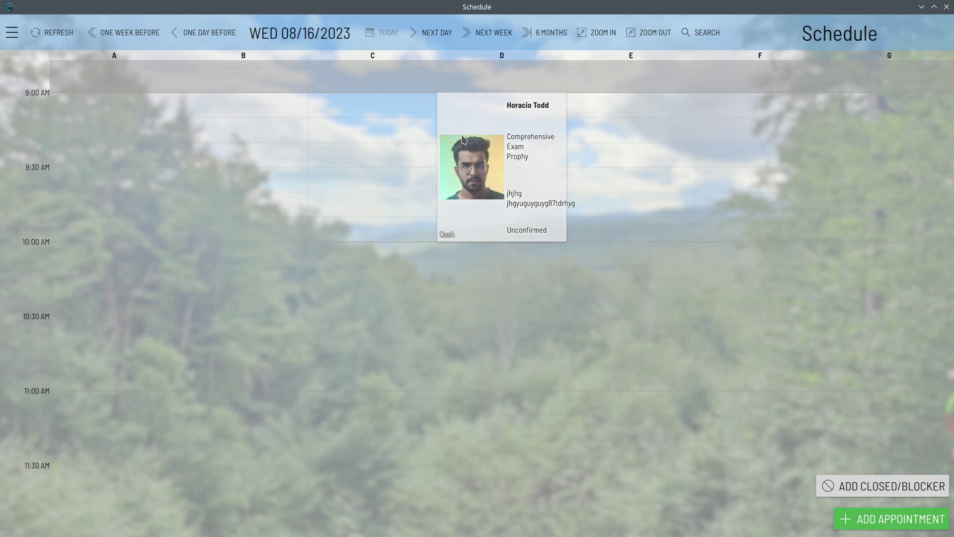
{"action": "left_click", "coordinate": [527, 192]}
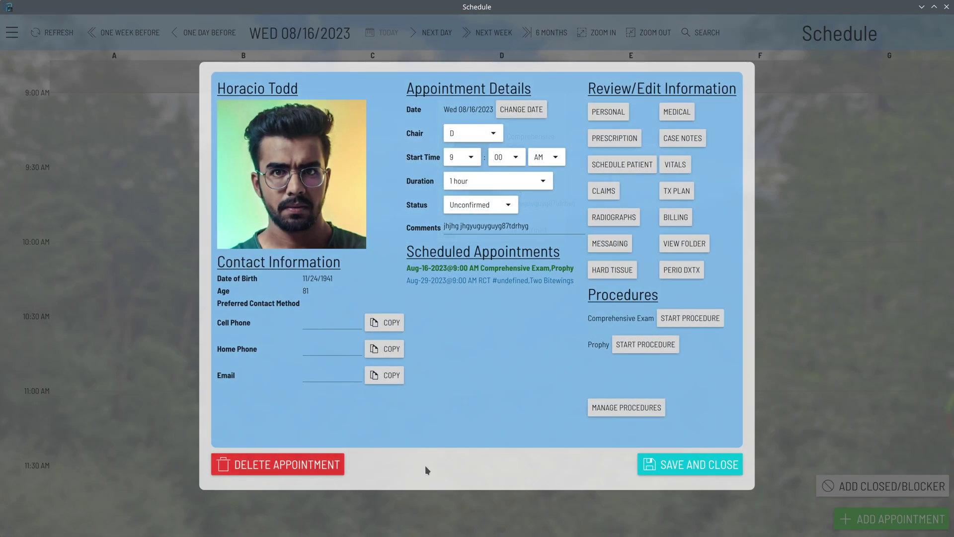
- Move the appointment's start hour to 8 AM, save it and locate it on the schedule
{"action": "left_click", "coordinate": [467, 157]}
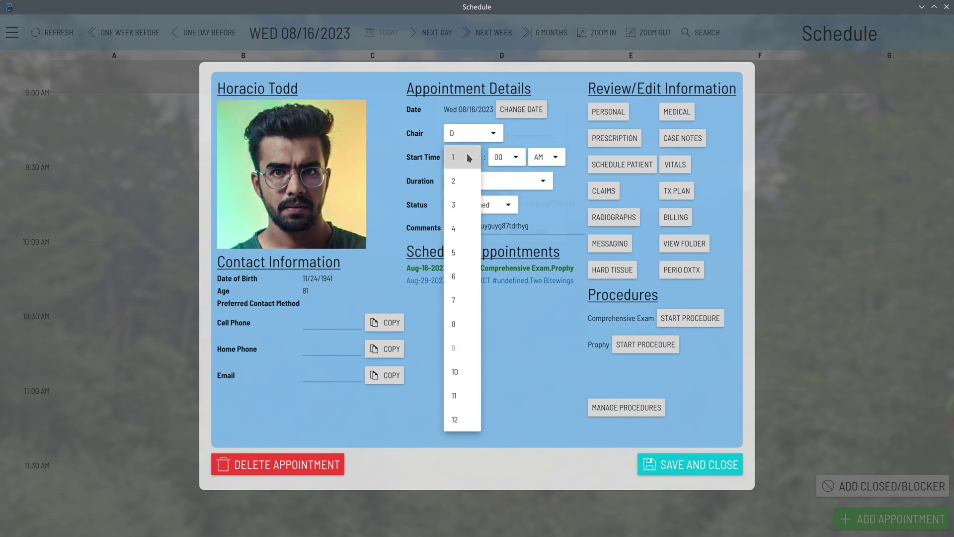
{"action": "left_click", "coordinate": [466, 326]}
{"action": "left_click", "coordinate": [674, 464]}
{"action": "scroll", "coordinate": [425, 330], "scroll_direction": "up", "scroll_amount": 1}
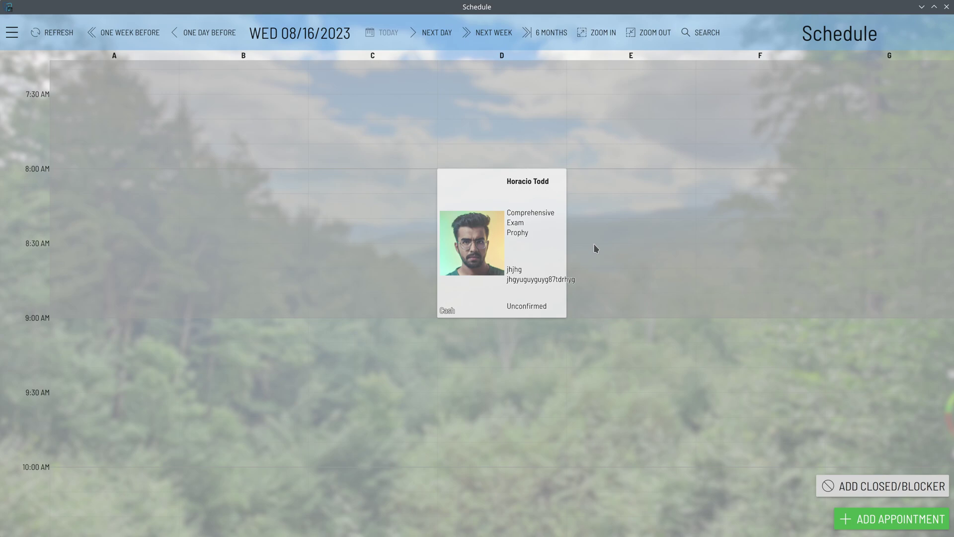
- Reopen the appointment, set its start hour to 12 AM and save the change
{"action": "left_click", "coordinate": [551, 244]}
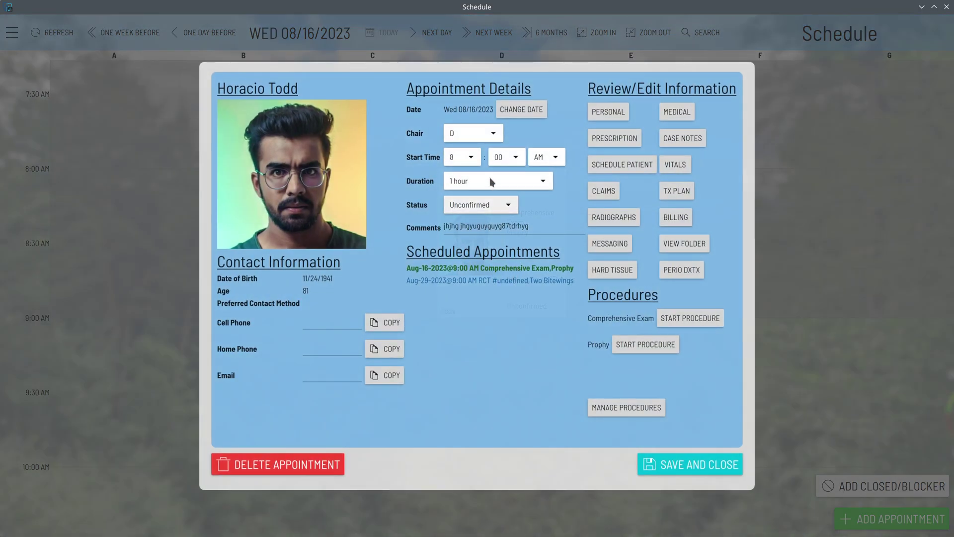
{"action": "left_click", "coordinate": [464, 157]}
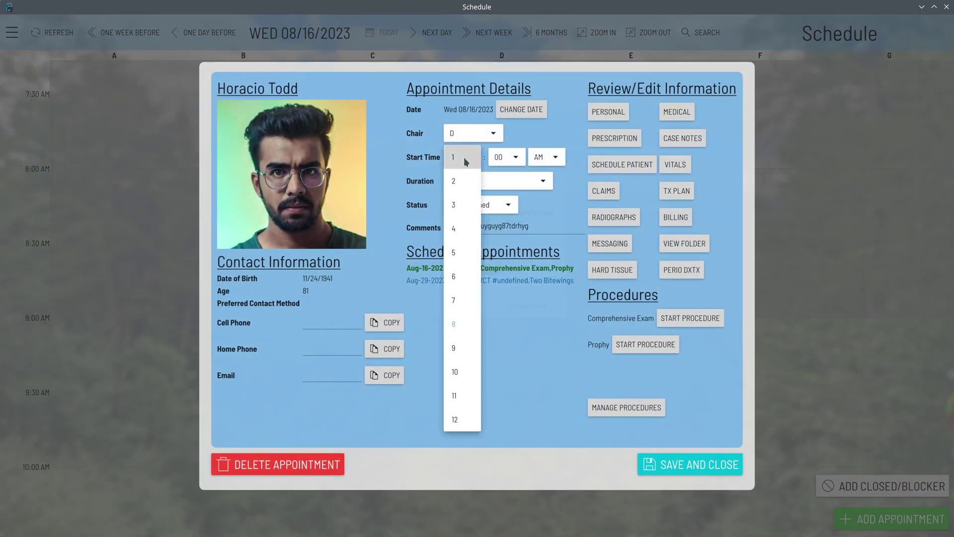
{"action": "left_click", "coordinate": [460, 417]}
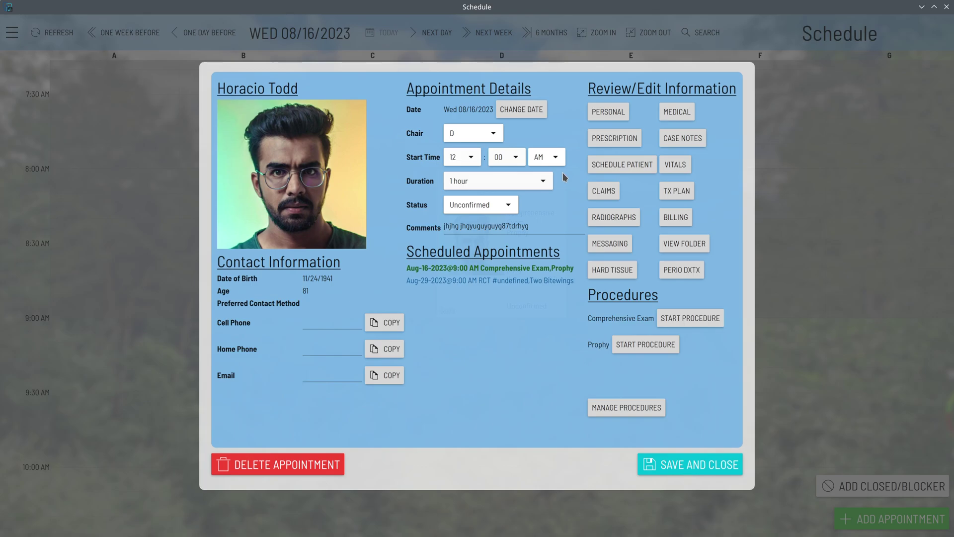
{"action": "left_click", "coordinate": [669, 463]}
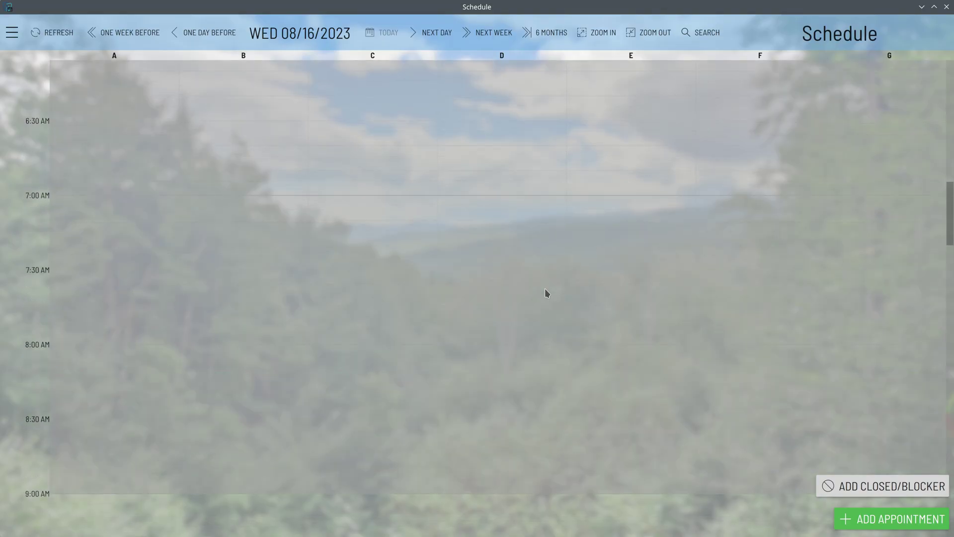
- Reopen the appointment, set its start time to 3:00 PM and save the change
{"action": "left_click", "coordinate": [471, 159]}
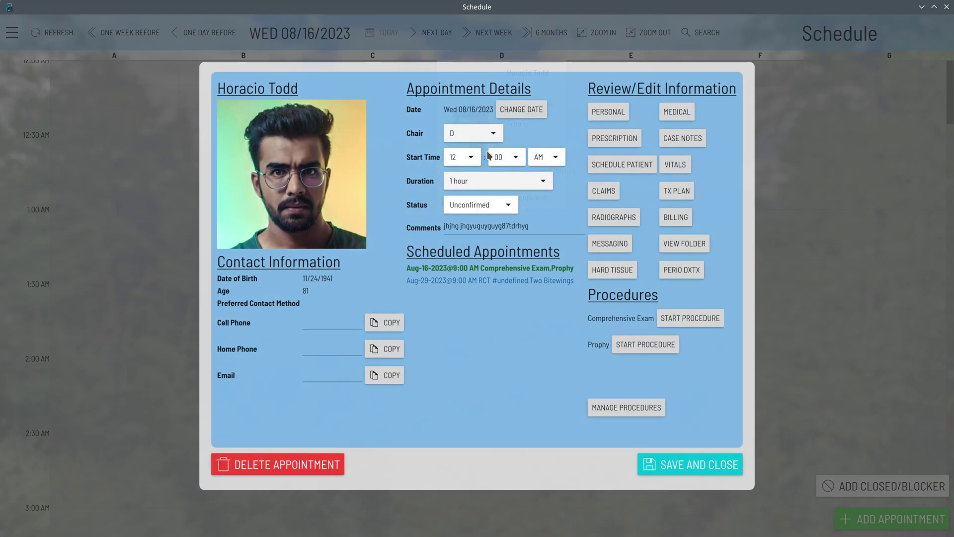
{"action": "left_click", "coordinate": [471, 158]}
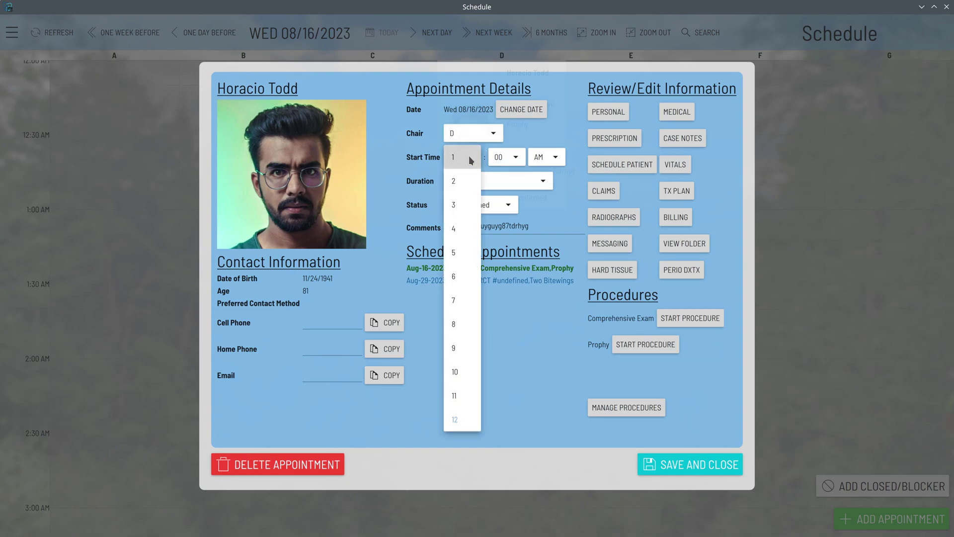
{"action": "left_click", "coordinate": [458, 205]}
{"action": "left_click", "coordinate": [547, 157]}
{"action": "left_click", "coordinate": [543, 181]}
{"action": "left_click", "coordinate": [689, 467]}
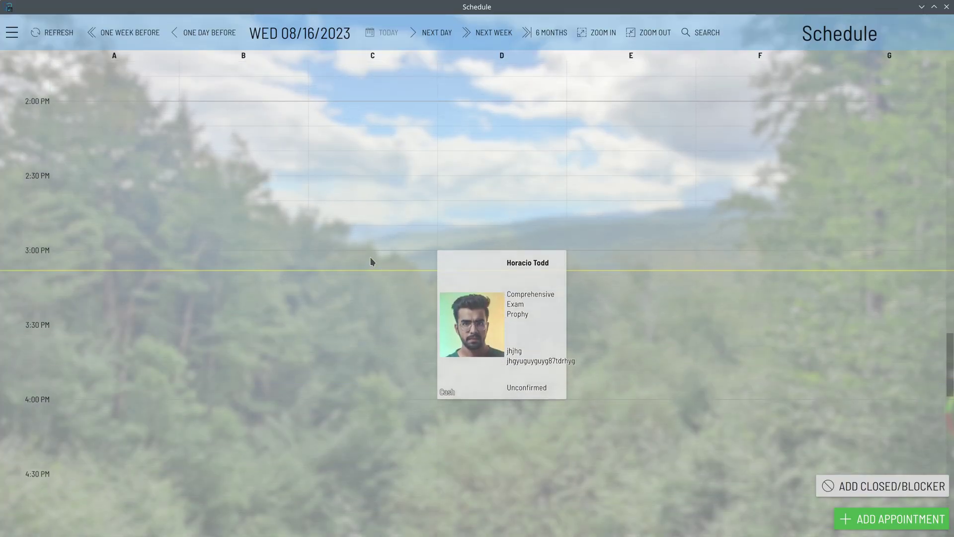
- Delete the 3:00 PM appointment in chair D from the schedule
{"action": "left_click", "coordinate": [509, 338]}
{"action": "left_click", "coordinate": [286, 466]}
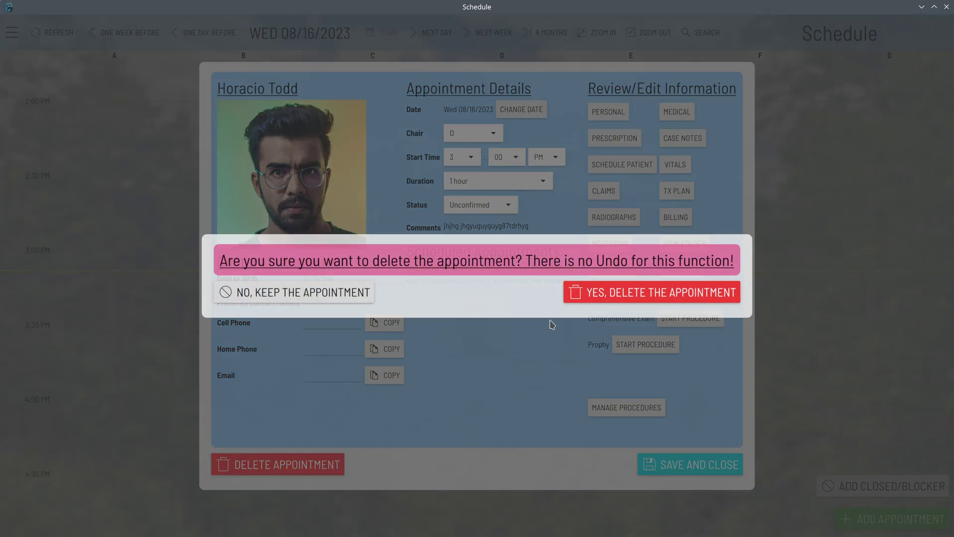
{"action": "left_click", "coordinate": [572, 297]}
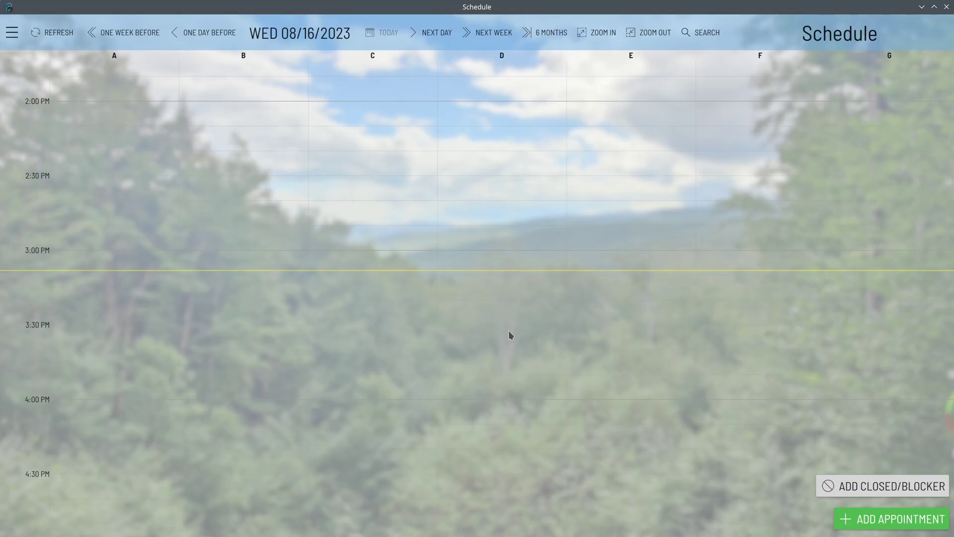
- Start a blockout for August 16, 2023, compare the length options and set its length to Full day
{"action": "scroll", "coordinate": [508, 330], "scroll_direction": "up", "scroll_amount": 2}
{"action": "scroll", "coordinate": [508, 330], "scroll_direction": "down", "scroll_amount": 2}
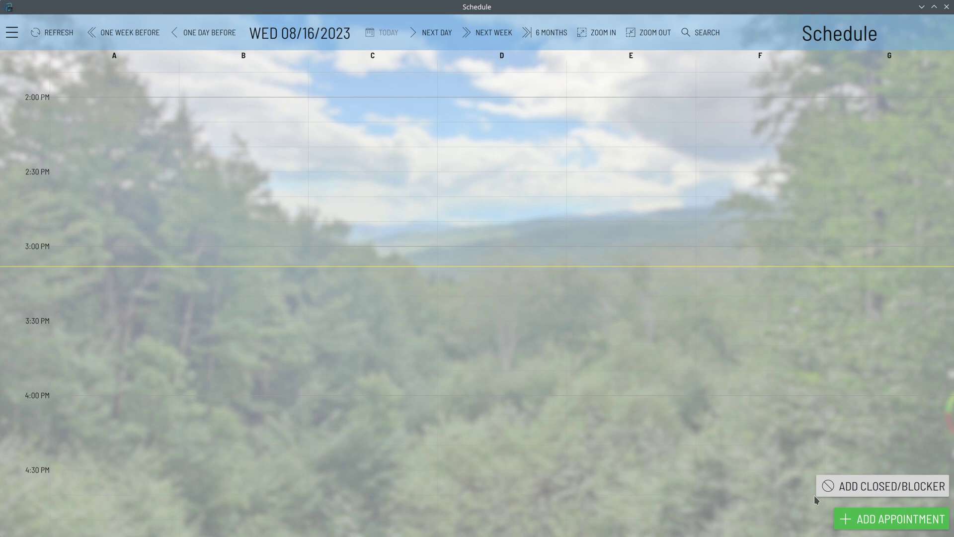
{"action": "left_click", "coordinate": [852, 489]}
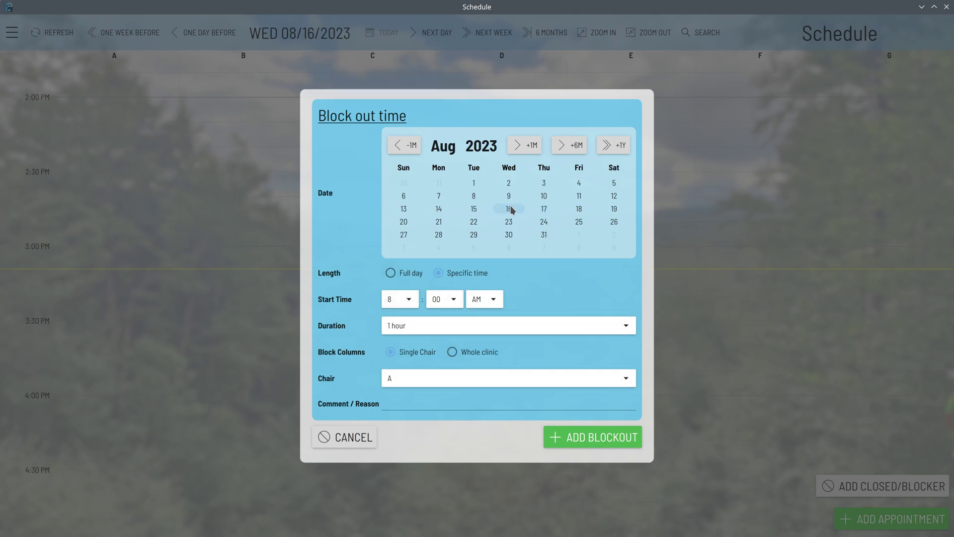
{"action": "left_click", "coordinate": [392, 273]}
{"action": "left_click", "coordinate": [457, 305]}
{"action": "left_click", "coordinate": [391, 273]}
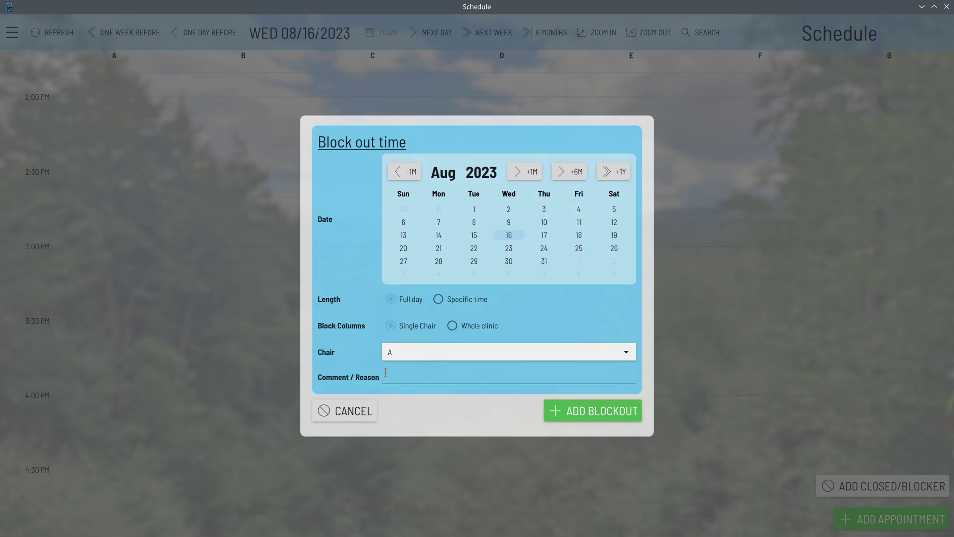
- Enter "under construction" as the blockout's reason and add it for chair A
{"action": "left_click", "coordinate": [421, 377]}
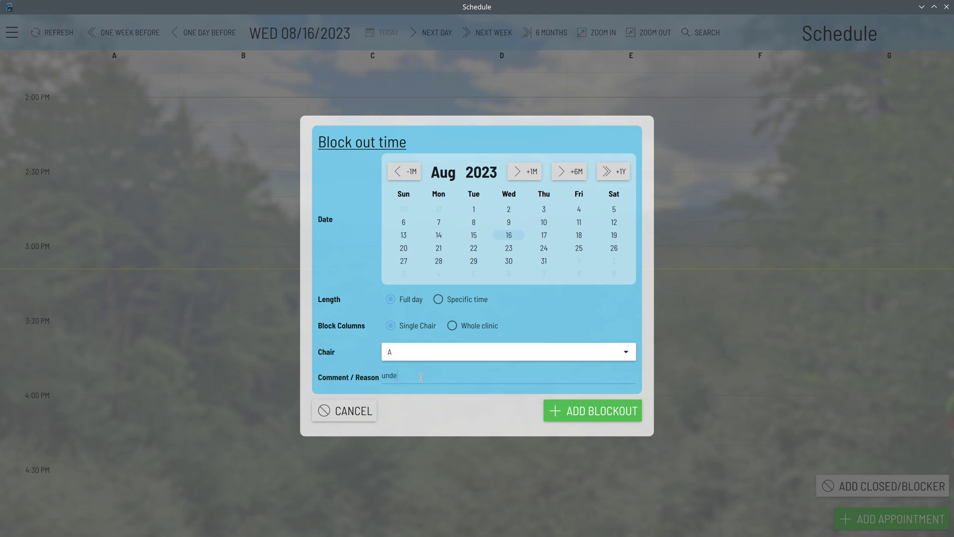
{"action": "type", "text": "under cponstruction"}
{"action": "left_click", "coordinate": [591, 410]}
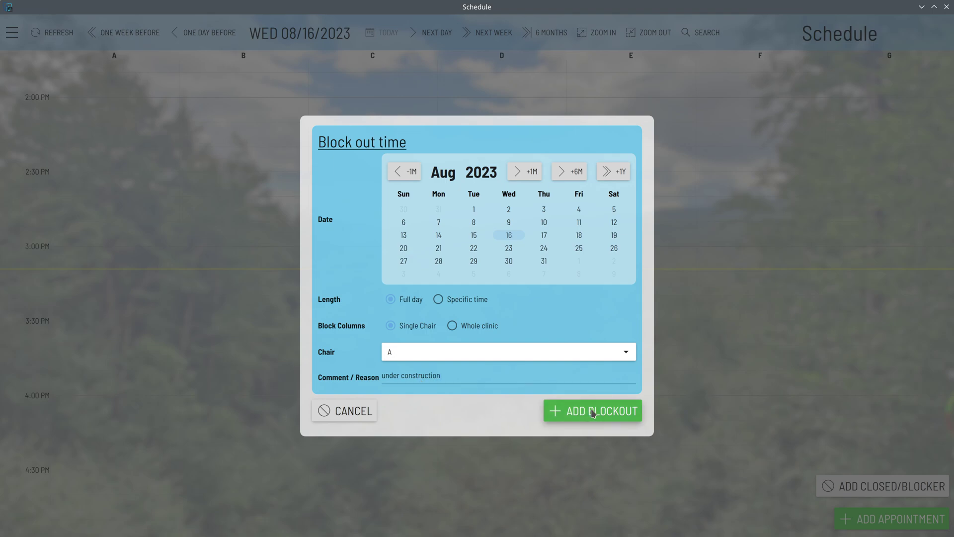
- Check the "under construction" blocker along the whole day in chair A and delete it
{"action": "scroll", "coordinate": [163, 297], "scroll_direction": "up", "scroll_amount": 10}
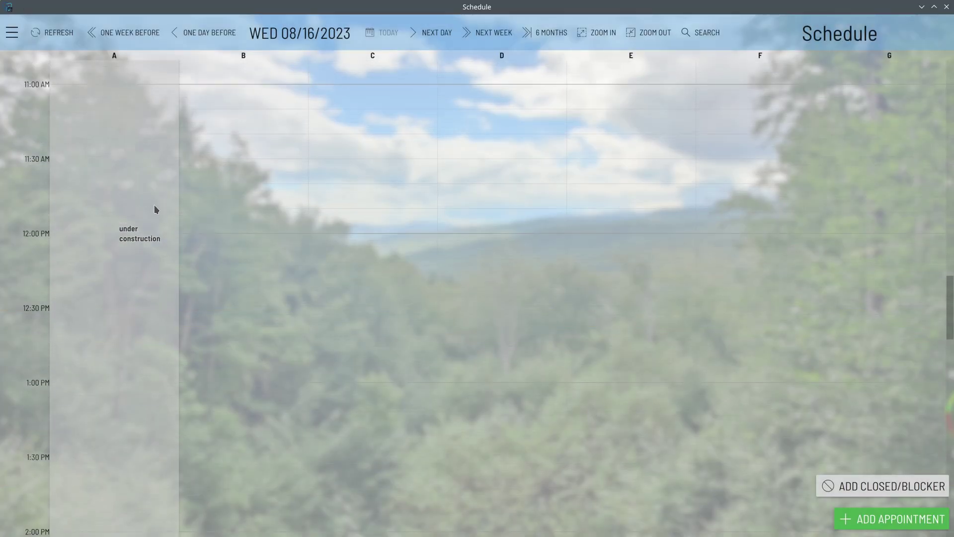
{"action": "scroll", "coordinate": [121, 318], "scroll_direction": "up", "scroll_amount": 8}
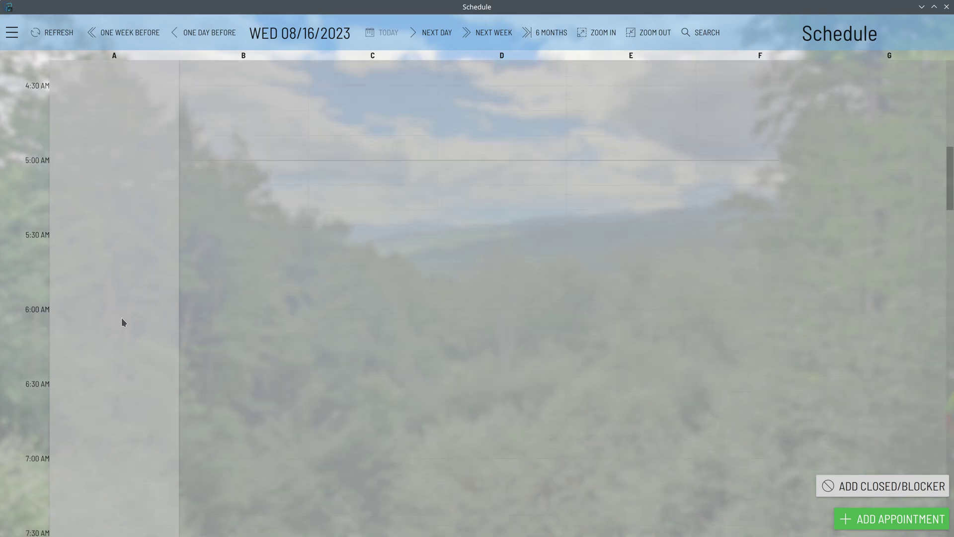
{"action": "scroll", "coordinate": [122, 321], "scroll_direction": "down", "scroll_amount": 18}
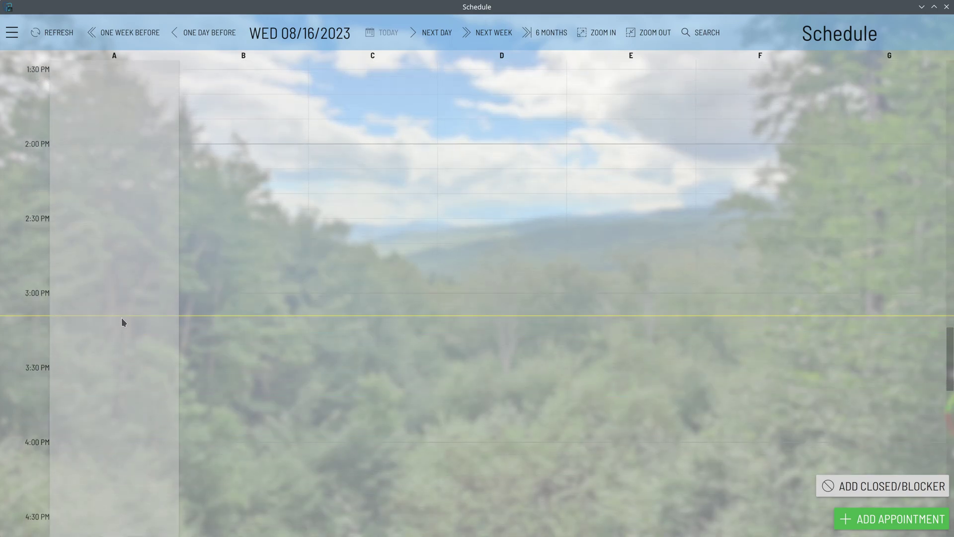
{"action": "scroll", "coordinate": [121, 323], "scroll_direction": "down", "scroll_amount": 9}
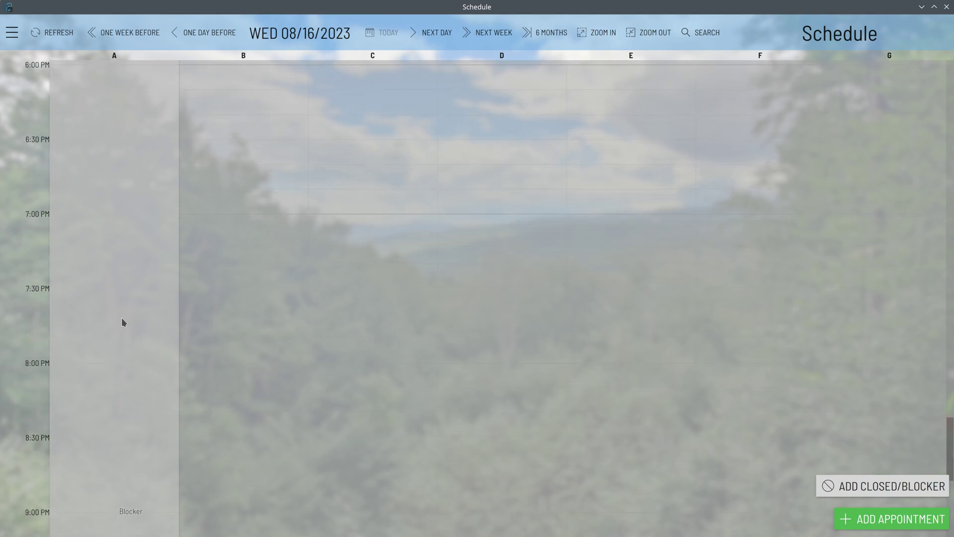
{"action": "scroll", "coordinate": [122, 322], "scroll_direction": "up", "scroll_amount": 12}
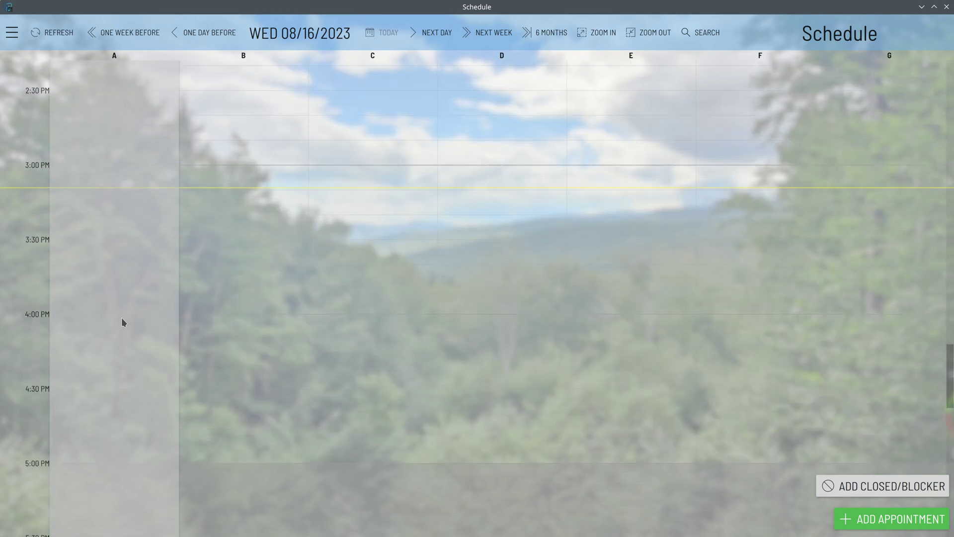
{"action": "scroll", "coordinate": [121, 318], "scroll_direction": "up", "scroll_amount": 4}
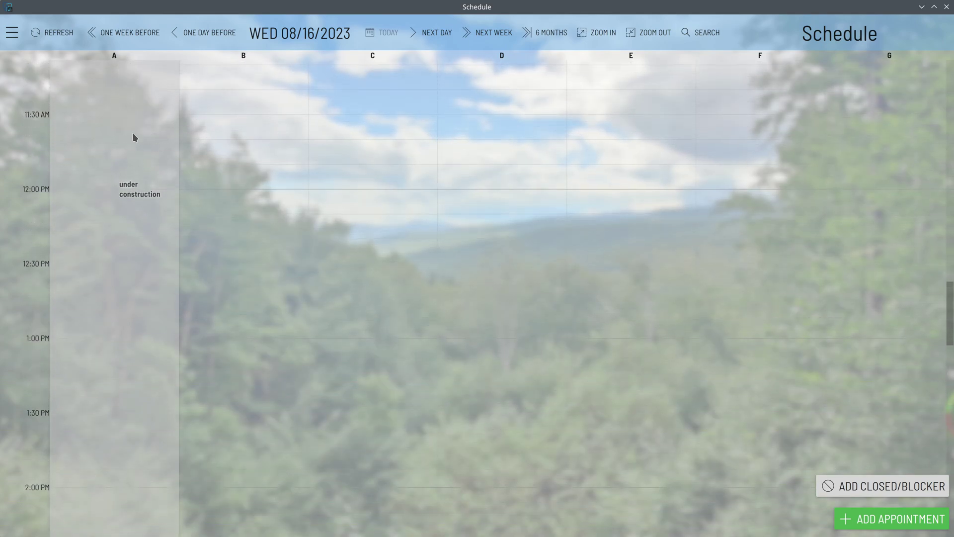
{"action": "left_click", "coordinate": [159, 191]}
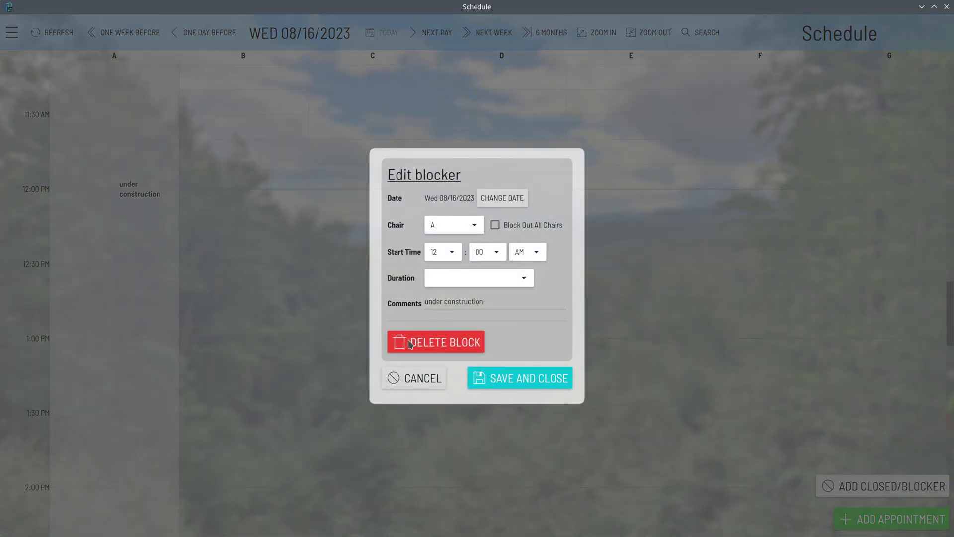
{"action": "left_click", "coordinate": [421, 343]}
{"action": "left_click", "coordinate": [430, 277]}
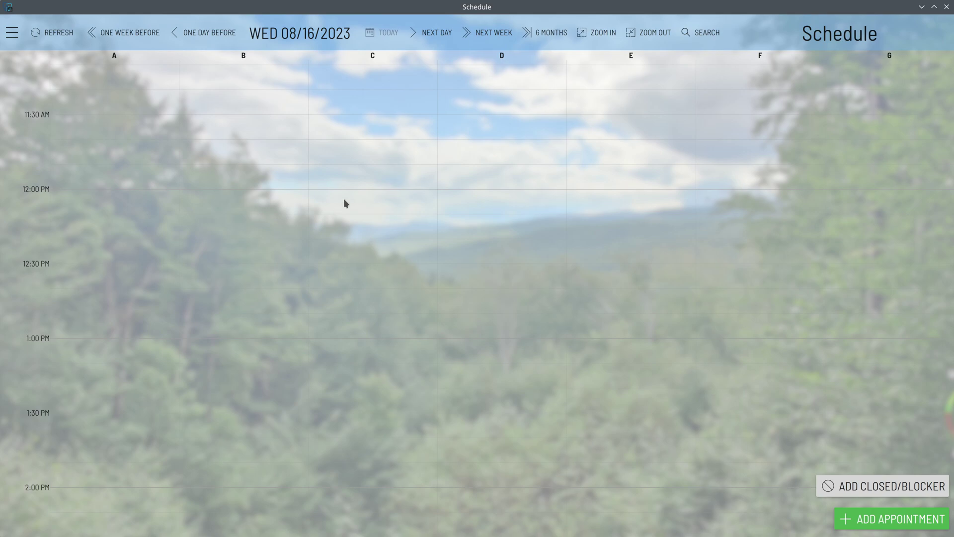
- Start another blockout, switch its length to Specific time and set the start time to 3:00 PM
{"action": "left_click", "coordinate": [844, 486]}
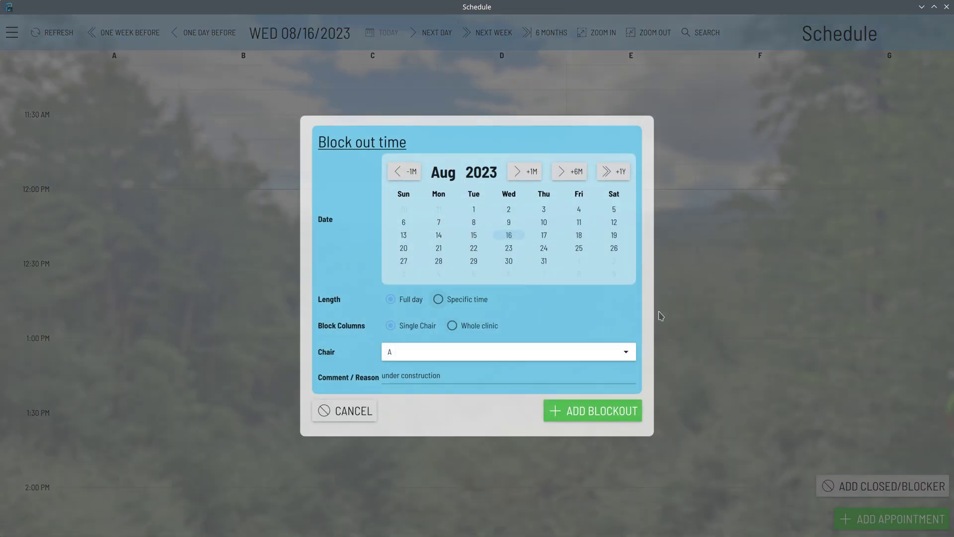
{"action": "left_click", "coordinate": [438, 299]}
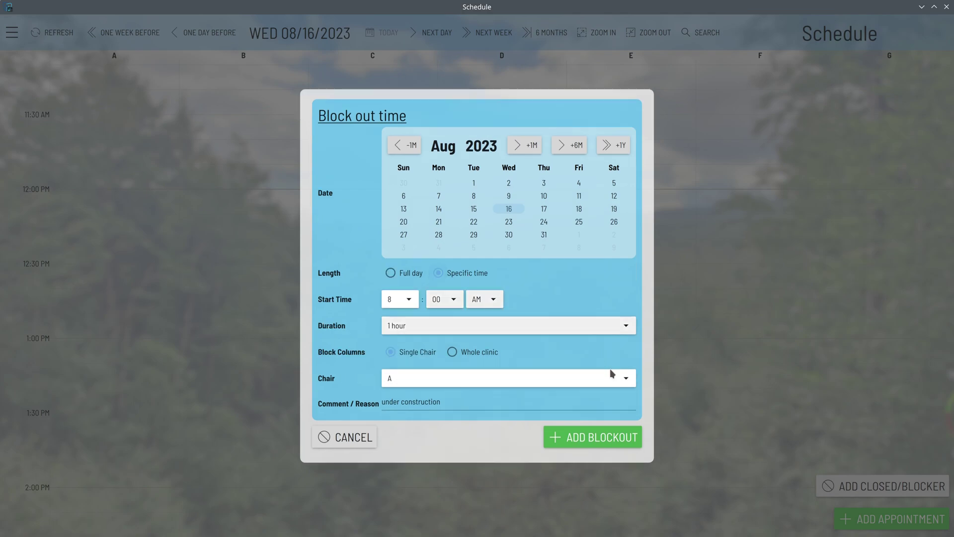
{"action": "left_click", "coordinate": [401, 300]}
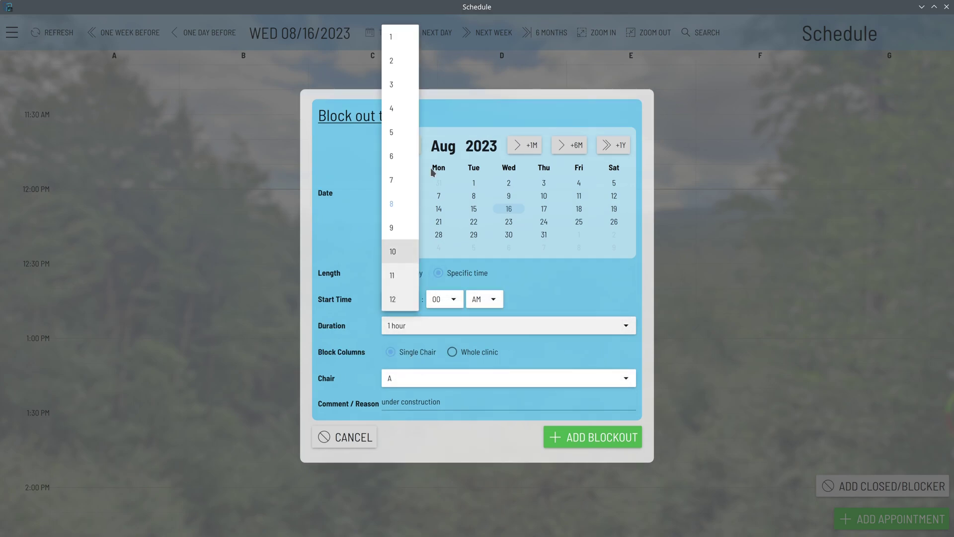
{"action": "left_click", "coordinate": [407, 87]}
{"action": "left_click", "coordinate": [481, 300]}
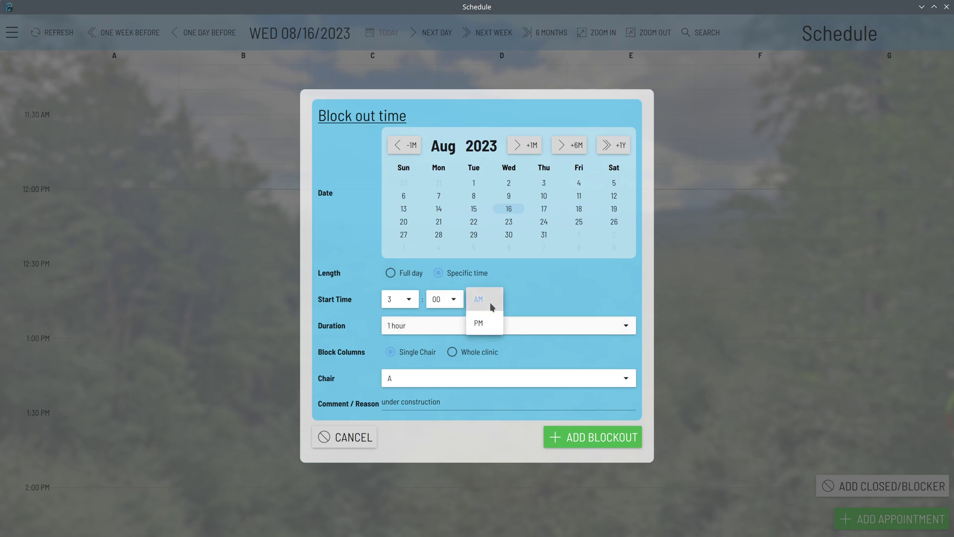
{"action": "left_click", "coordinate": [480, 319]}
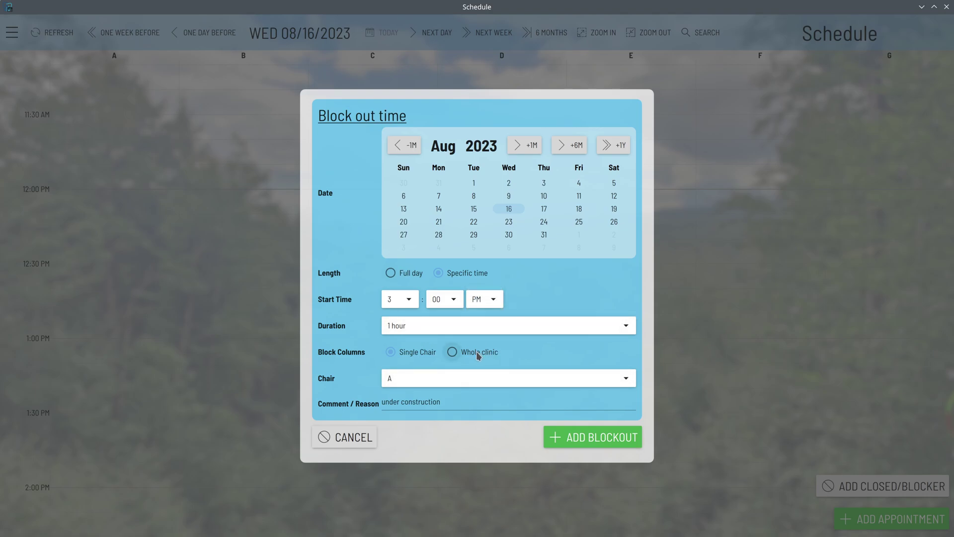
- Assign the blockout to chair C, replace its reason with placeholder name, phone number and extension text, and add it
{"action": "left_click", "coordinate": [446, 381]}
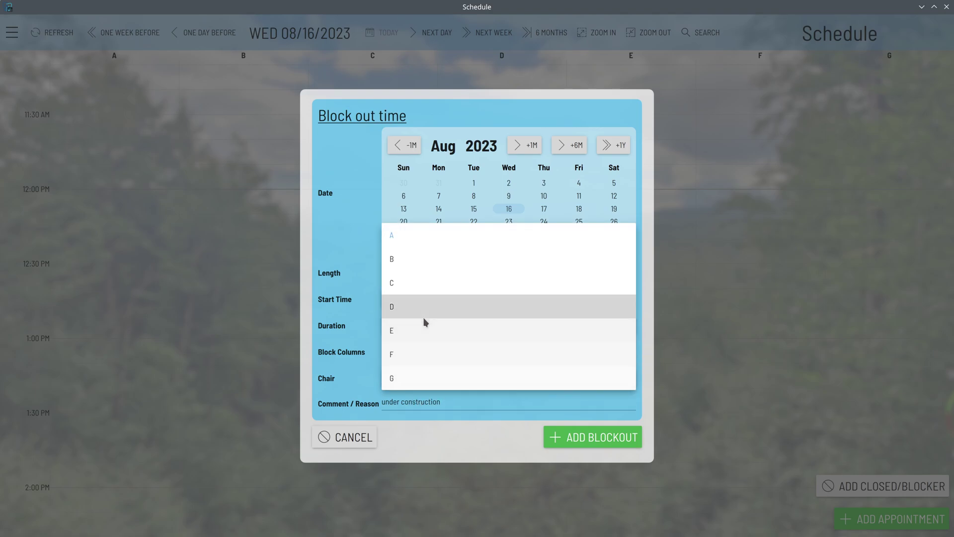
{"action": "left_click", "coordinate": [420, 283]}
{"action": "triple_click", "coordinate": [451, 409]}
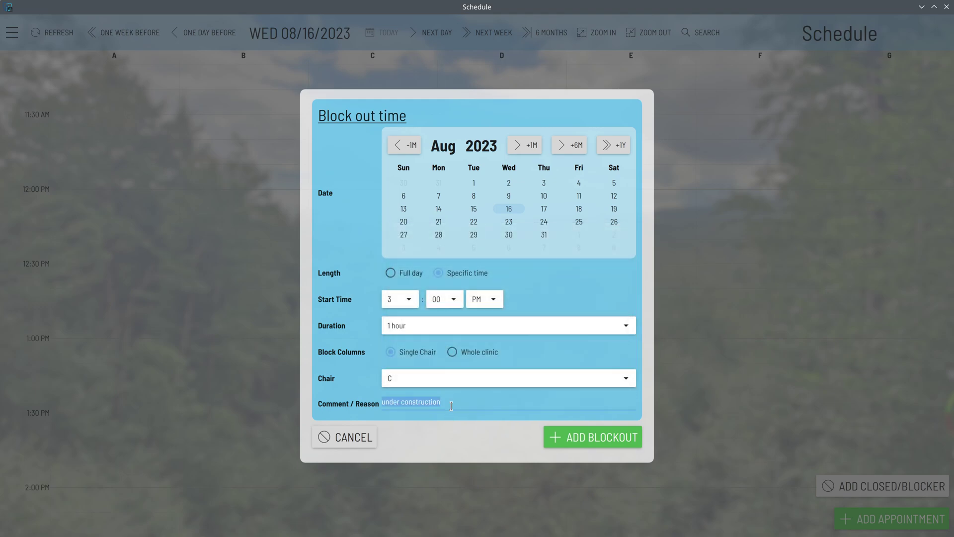
{"action": "type", "text": "nam"}
{"action": "type", "text": "e; 123-123-1230; ext"}
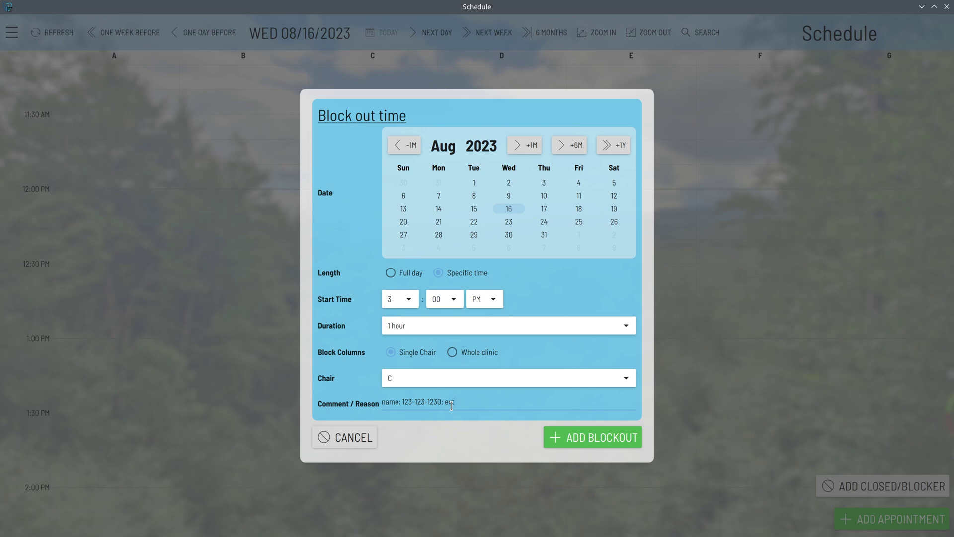
{"action": "left_click", "coordinate": [557, 439]}
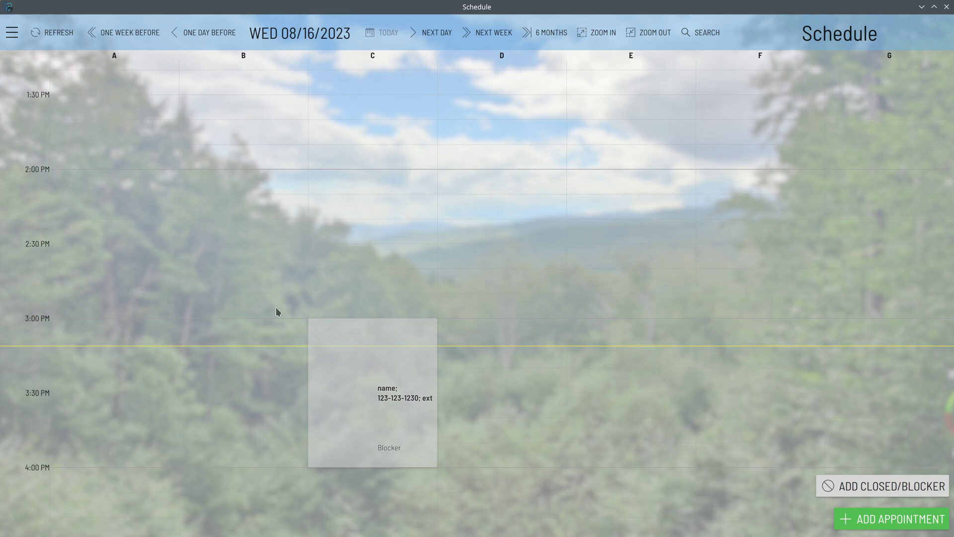
- Open the 3:00 PM blocker in chair C and delete it from the schedule
{"action": "left_click", "coordinate": [379, 387]}
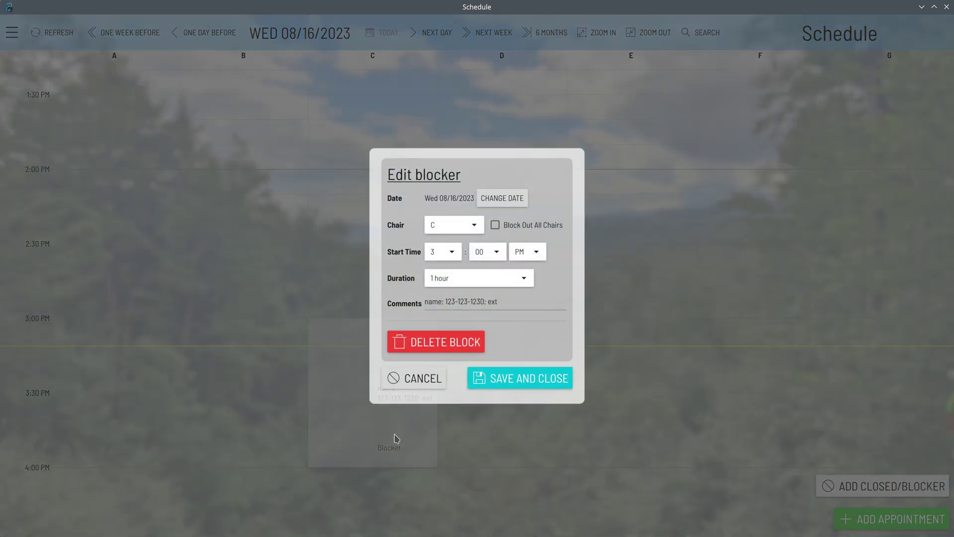
{"action": "left_click", "coordinate": [418, 343]}
{"action": "left_click", "coordinate": [419, 276]}
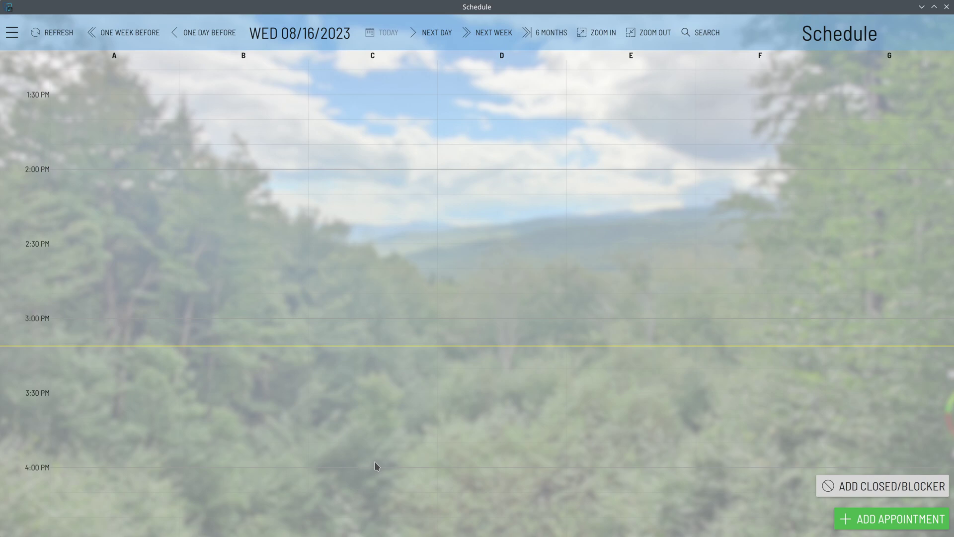
- Go to Thursday 08/17/2023 and look through the whole day's appointments across all chairs
{"action": "left_click", "coordinate": [429, 39]}
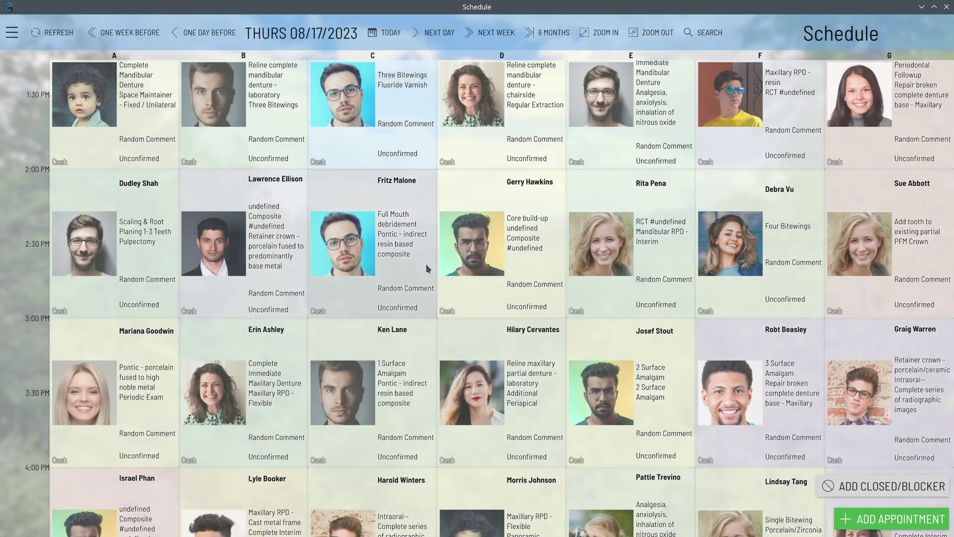
{"action": "scroll", "coordinate": [427, 268], "scroll_direction": "down", "scroll_amount": 3}
{"action": "scroll", "coordinate": [427, 269], "scroll_direction": "down", "scroll_amount": 5}
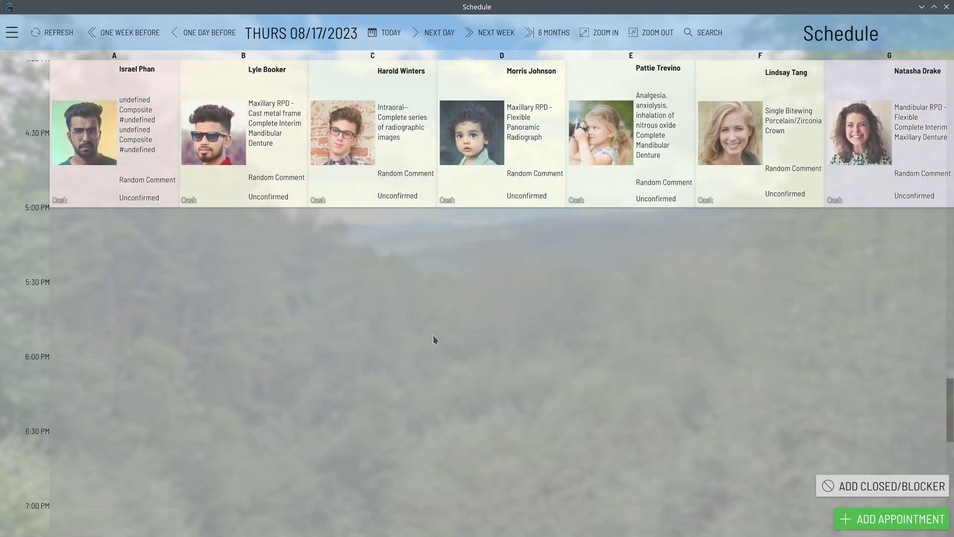
{"action": "scroll", "coordinate": [434, 340], "scroll_direction": "up", "scroll_amount": 9}
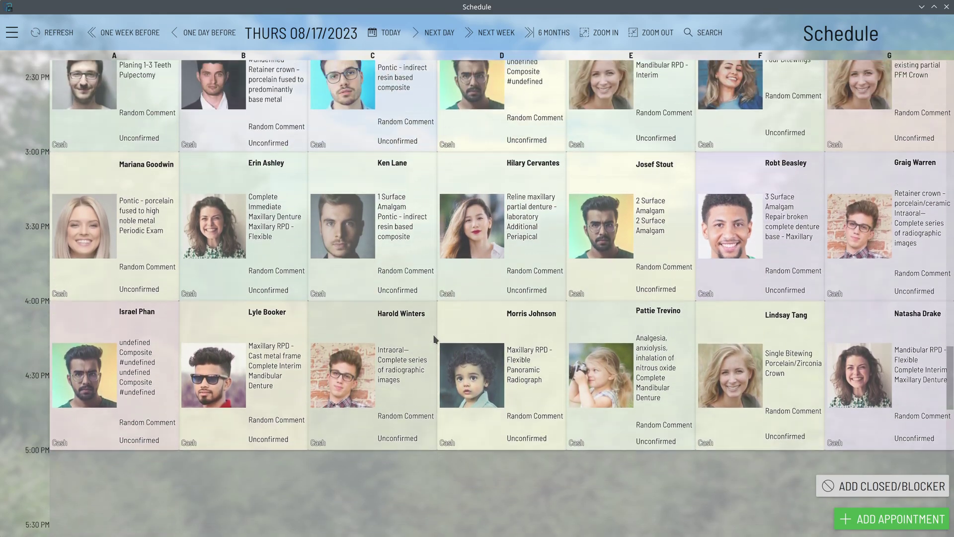
{"action": "scroll", "coordinate": [433, 340], "scroll_direction": "up", "scroll_amount": 12}
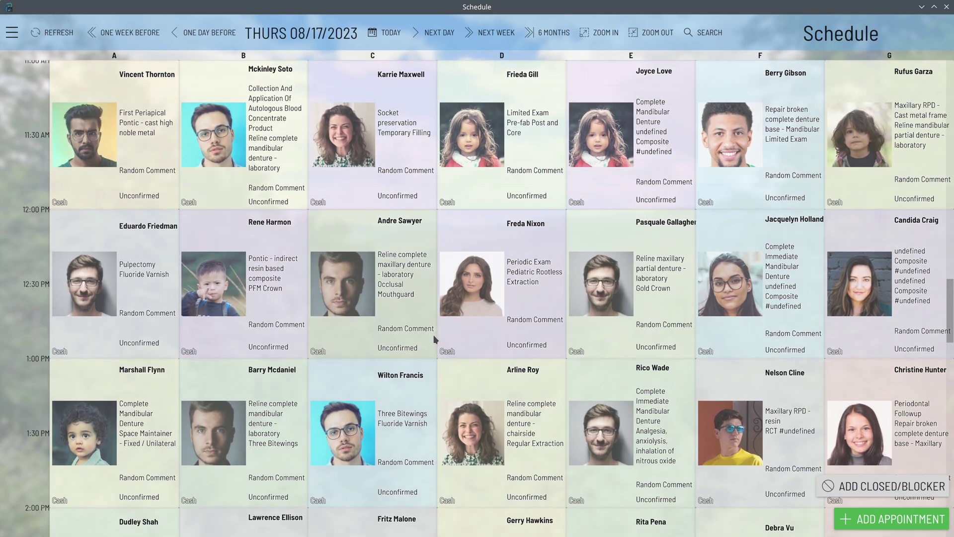
{"action": "scroll", "coordinate": [434, 339], "scroll_direction": "up", "scroll_amount": 3}
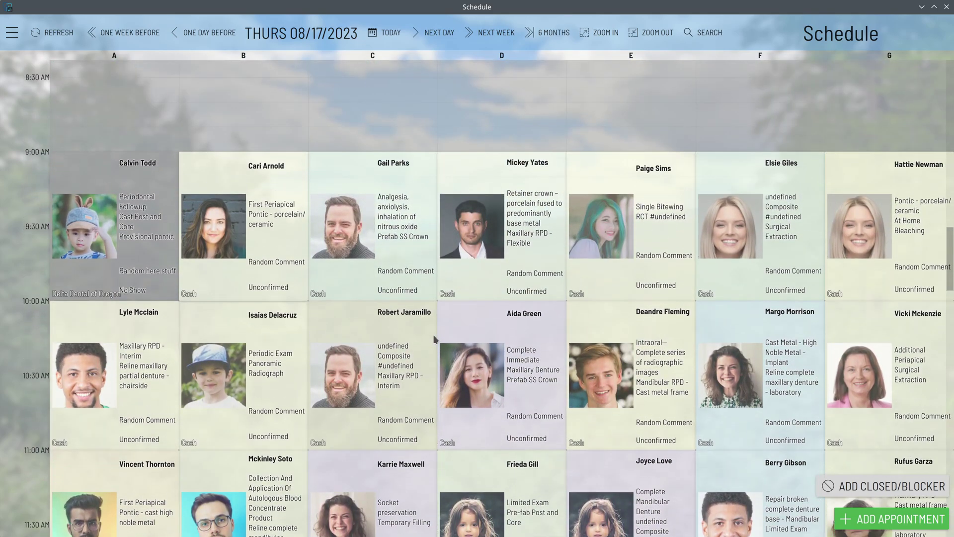
{"action": "scroll", "coordinate": [434, 339], "scroll_direction": "down", "scroll_amount": 10}
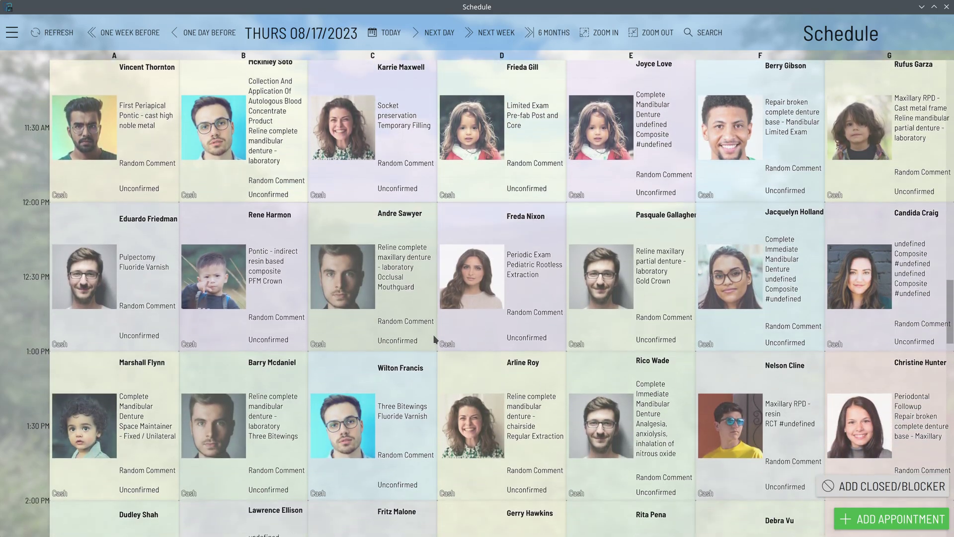
{"action": "scroll", "coordinate": [433, 340], "scroll_direction": "down", "scroll_amount": 10}
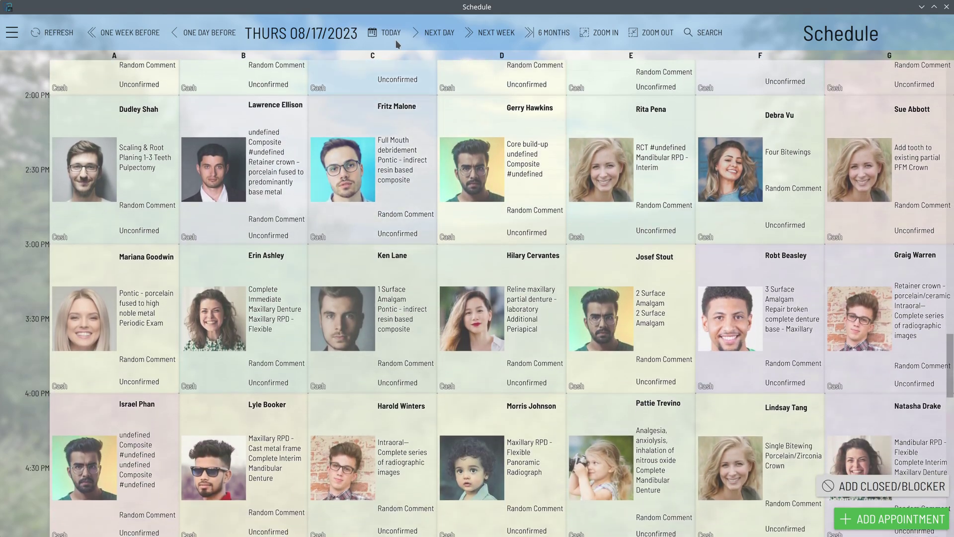
- Advance to Saturday 08/19/2023 and look over the day's hours in all chairs
{"action": "left_click", "coordinate": [434, 35]}
{"action": "left_click", "coordinate": [433, 34]}
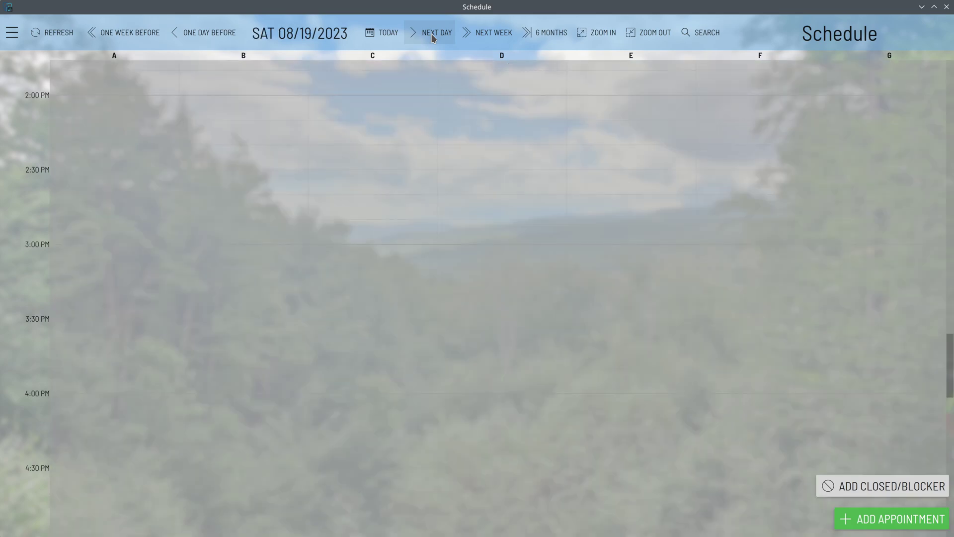
{"action": "scroll", "coordinate": [319, 288], "scroll_direction": "up", "scroll_amount": 15}
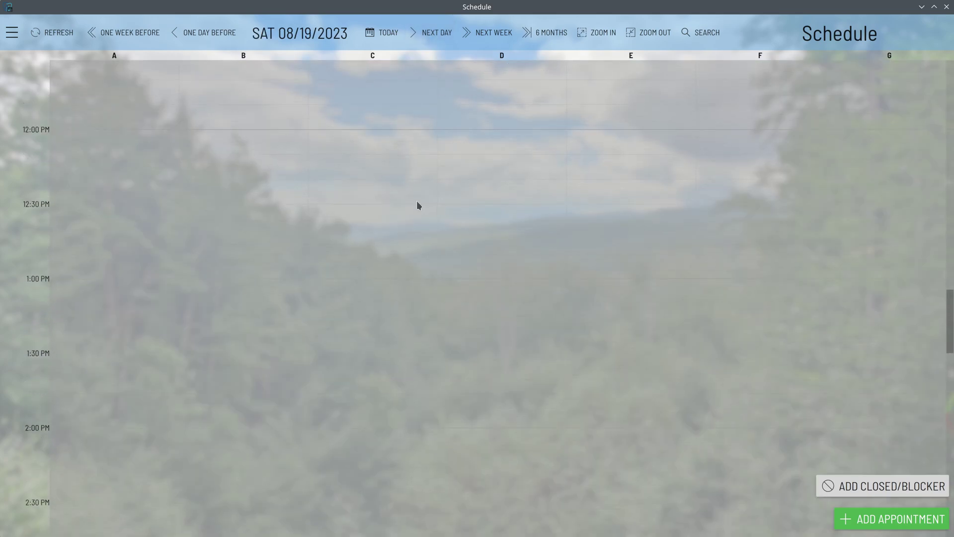
{"action": "scroll", "coordinate": [352, 302], "scroll_direction": "down", "scroll_amount": 6}
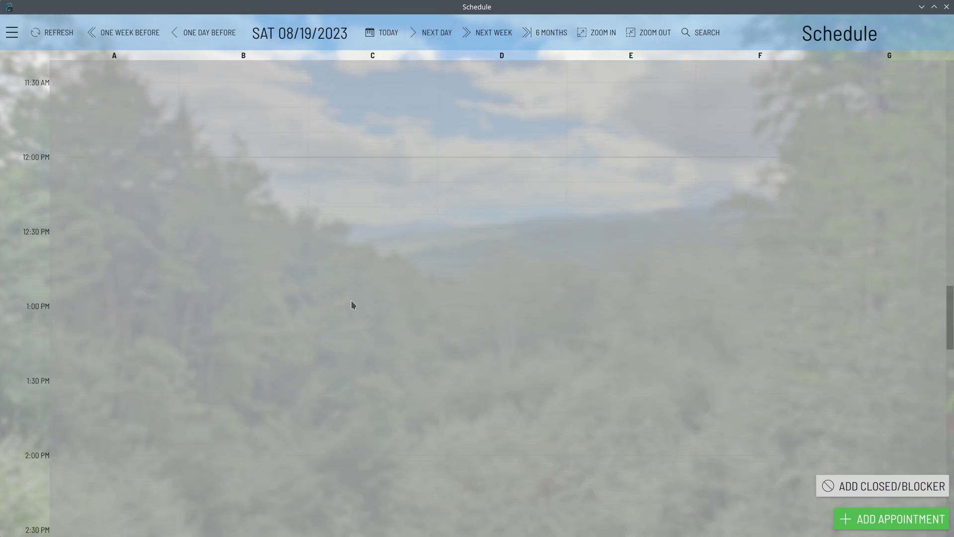
{"action": "scroll", "coordinate": [352, 300], "scroll_direction": "down", "scroll_amount": 5}
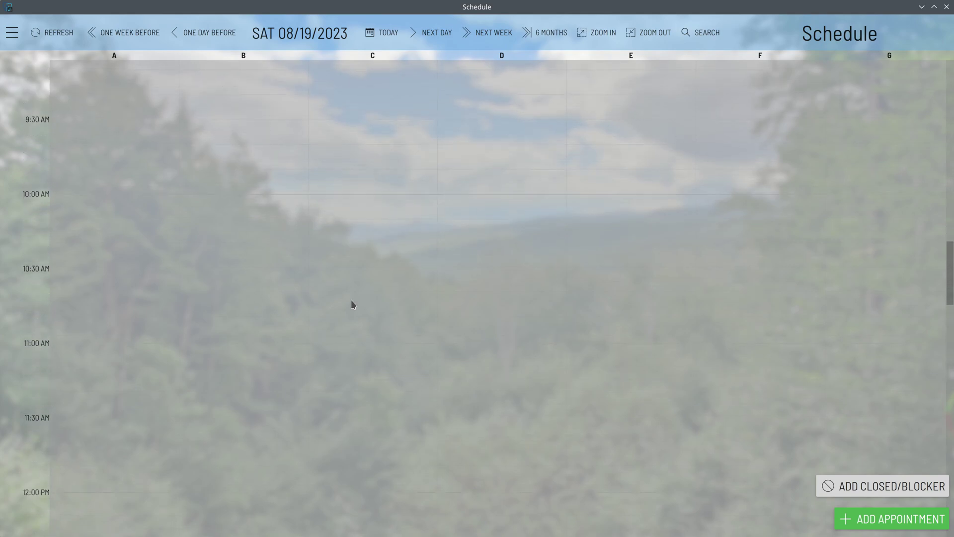
{"action": "scroll", "coordinate": [350, 304], "scroll_direction": "down", "scroll_amount": 4}
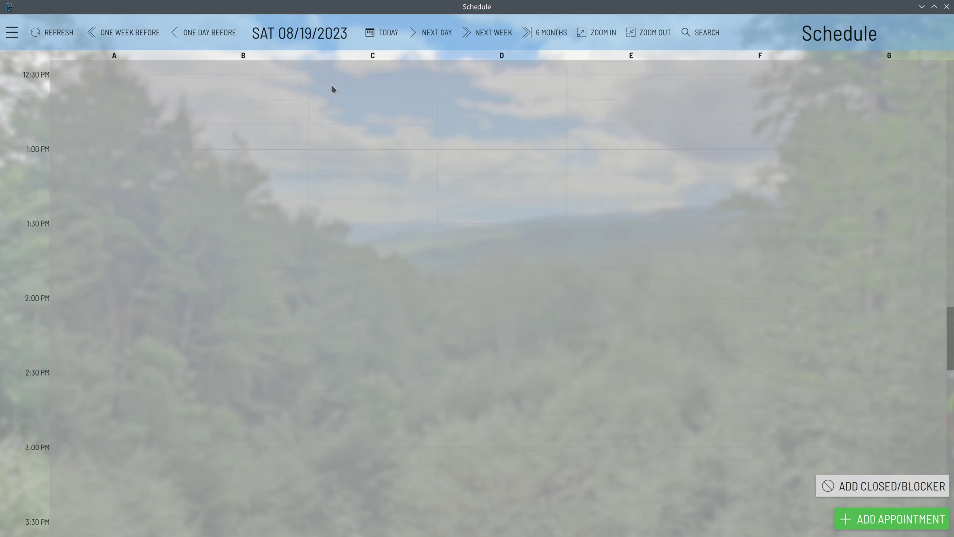
- Advance to Monday 08/21/2023, look through its appointments from morning to closing, and return to today's schedule
{"action": "left_click", "coordinate": [434, 36]}
{"action": "left_click", "coordinate": [433, 37]}
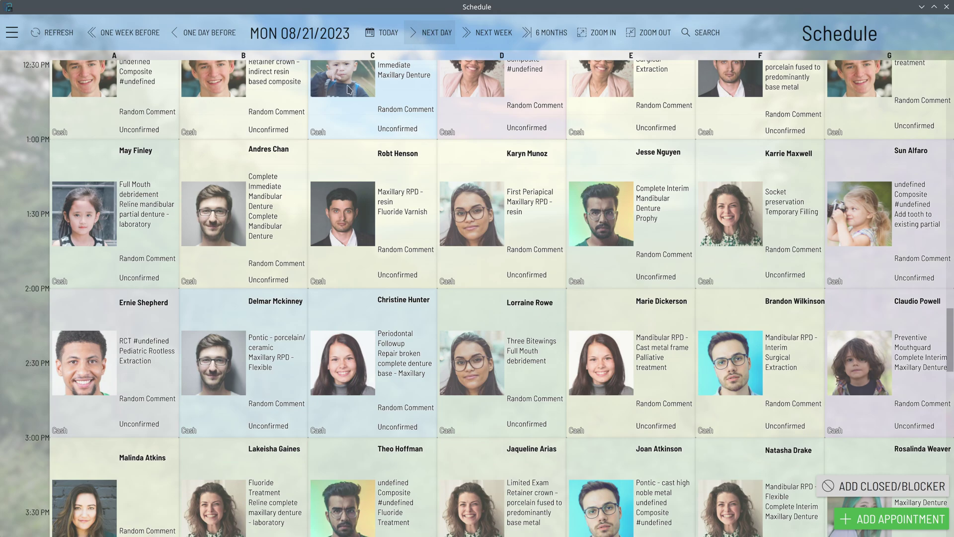
{"action": "scroll", "coordinate": [305, 293], "scroll_direction": "down", "scroll_amount": 1}
{"action": "scroll", "coordinate": [305, 292], "scroll_direction": "down", "scroll_amount": 3}
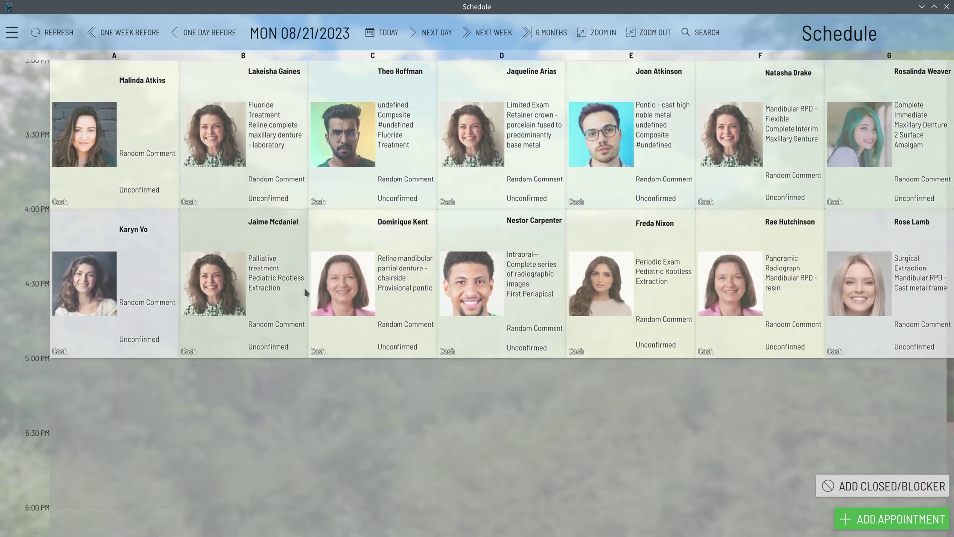
{"action": "scroll", "coordinate": [304, 293], "scroll_direction": "up", "scroll_amount": 5}
{"action": "scroll", "coordinate": [305, 292], "scroll_direction": "up", "scroll_amount": 5}
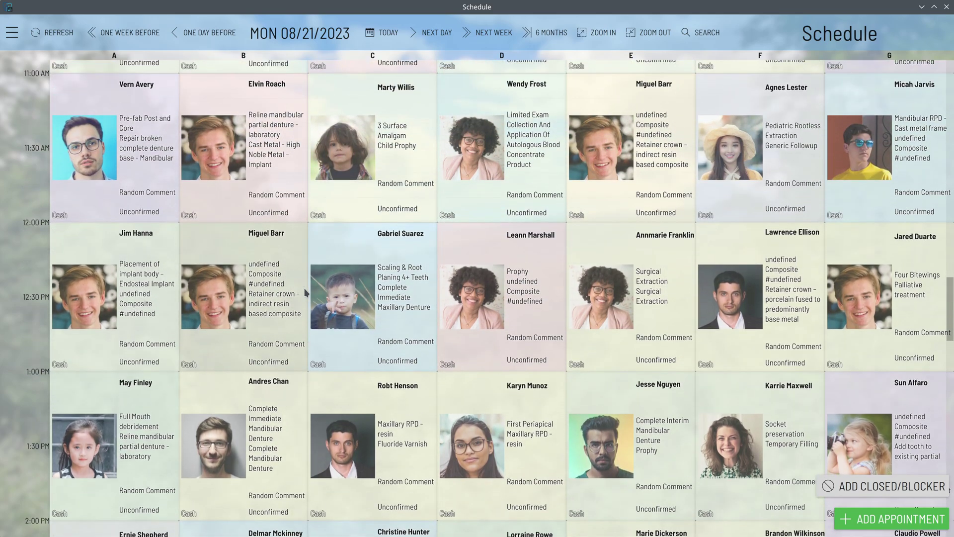
{"action": "scroll", "coordinate": [305, 292], "scroll_direction": "up", "scroll_amount": 4}
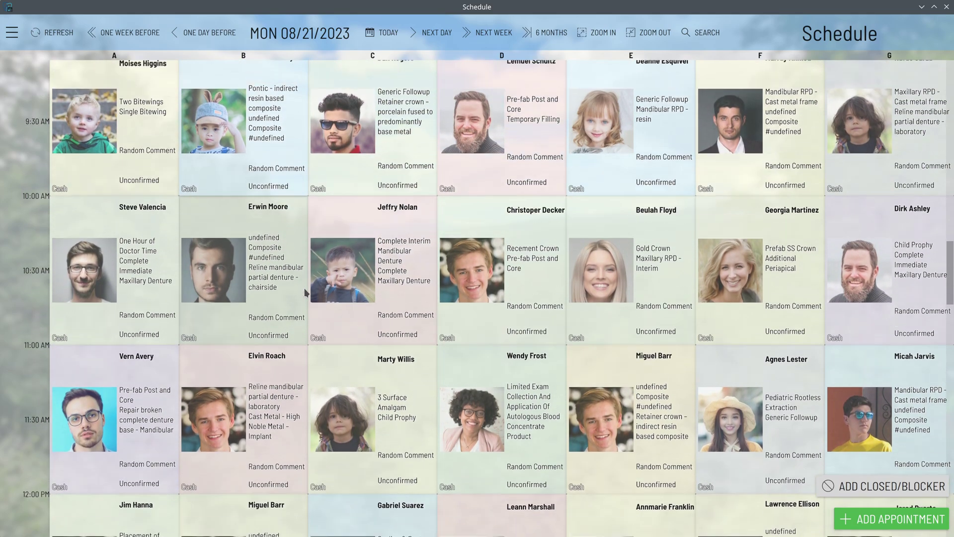
{"action": "scroll", "coordinate": [305, 292], "scroll_direction": "up", "scroll_amount": 1}
{"action": "left_click", "coordinate": [388, 35]}
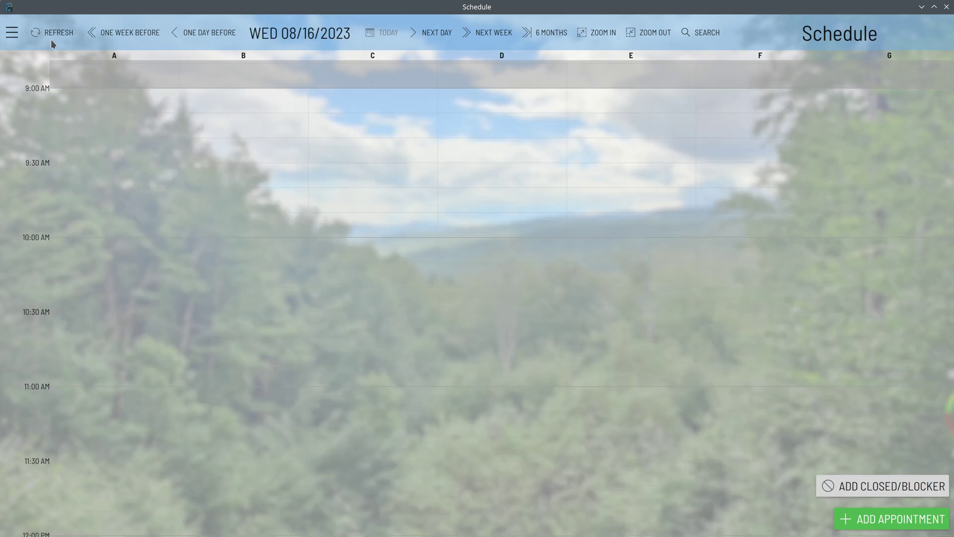
- Glance at the schedule's display options, close them, and browse the appointments on Thursday 08/17/2023
{"action": "left_click", "coordinate": [13, 33]}
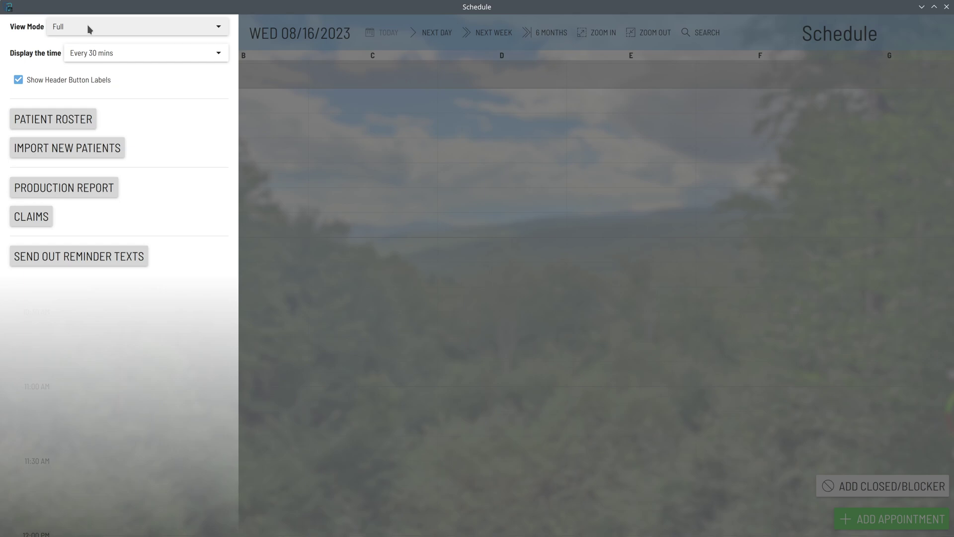
{"action": "left_click", "coordinate": [390, 160]}
{"action": "left_click", "coordinate": [416, 45]}
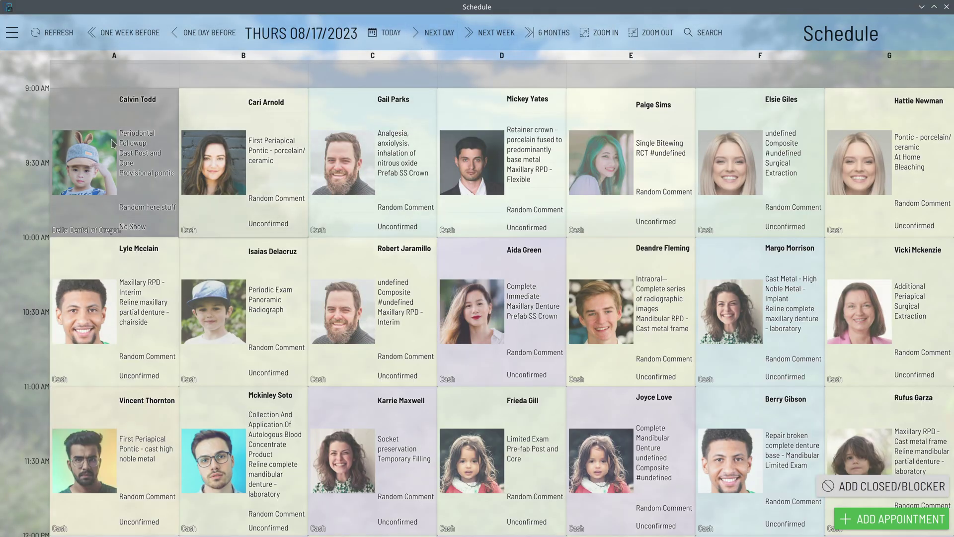
{"action": "scroll", "coordinate": [298, 334], "scroll_direction": "down", "scroll_amount": 3}
{"action": "scroll", "coordinate": [299, 334], "scroll_direction": "down", "scroll_amount": 7}
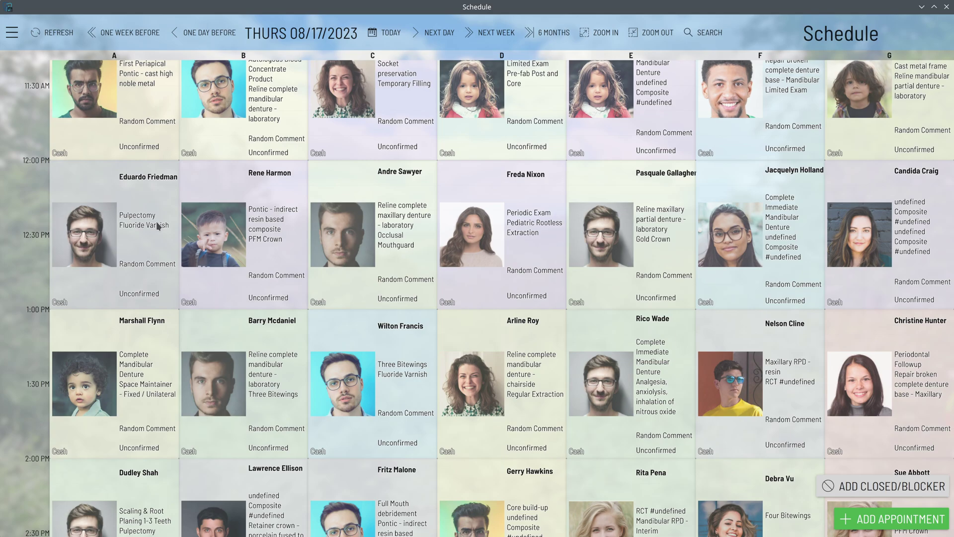
- Set the schedule's view mode to Procedure Only and look through Thursday's appointments in that view
{"action": "left_click", "coordinate": [11, 35]}
{"action": "left_click", "coordinate": [83, 26]}
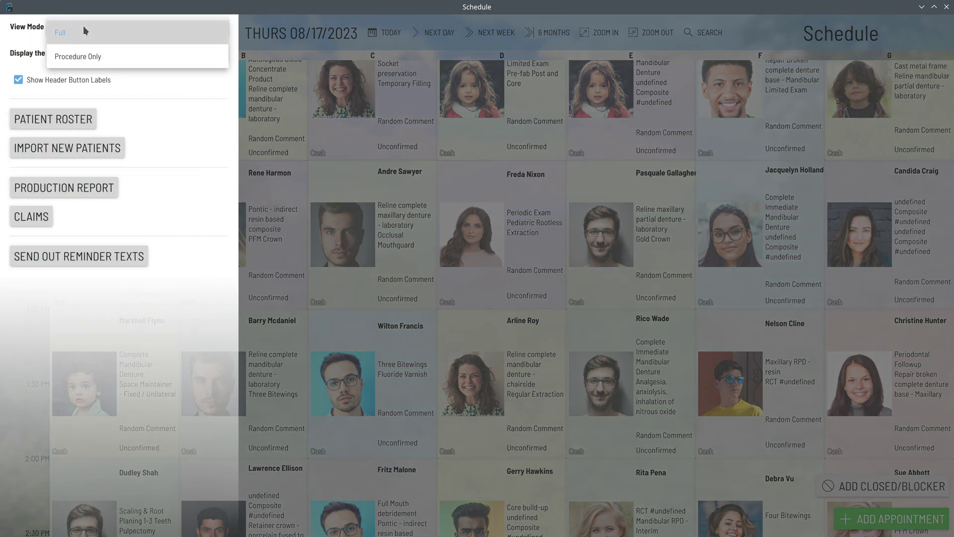
{"action": "left_click", "coordinate": [77, 56]}
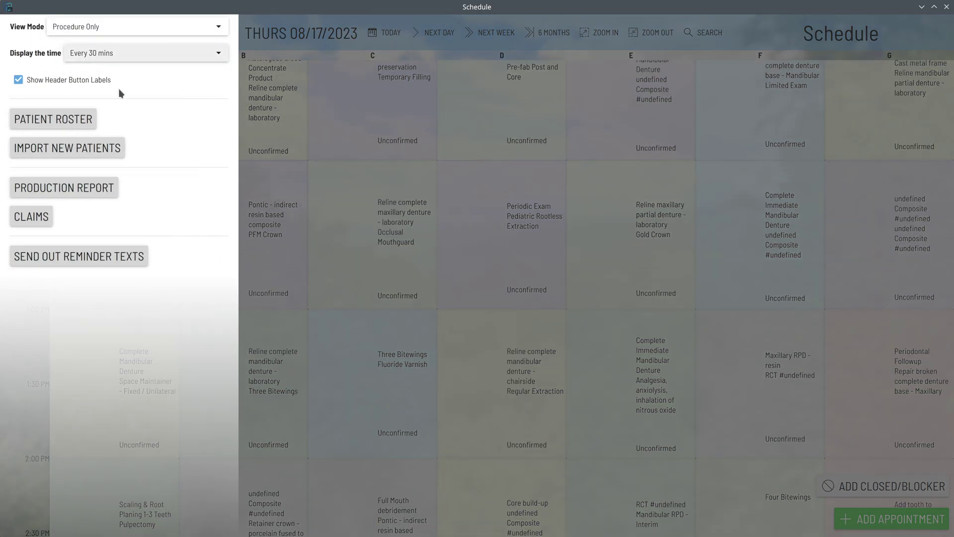
{"action": "left_click", "coordinate": [318, 195]}
{"action": "scroll", "coordinate": [299, 204], "scroll_direction": "up", "scroll_amount": 5}
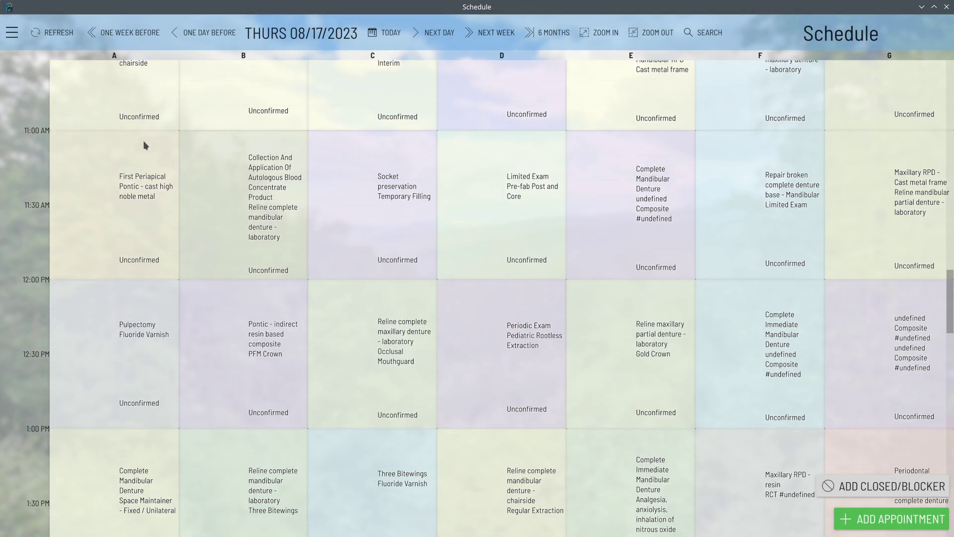
{"action": "scroll", "coordinate": [388, 261], "scroll_direction": "down", "scroll_amount": 10}
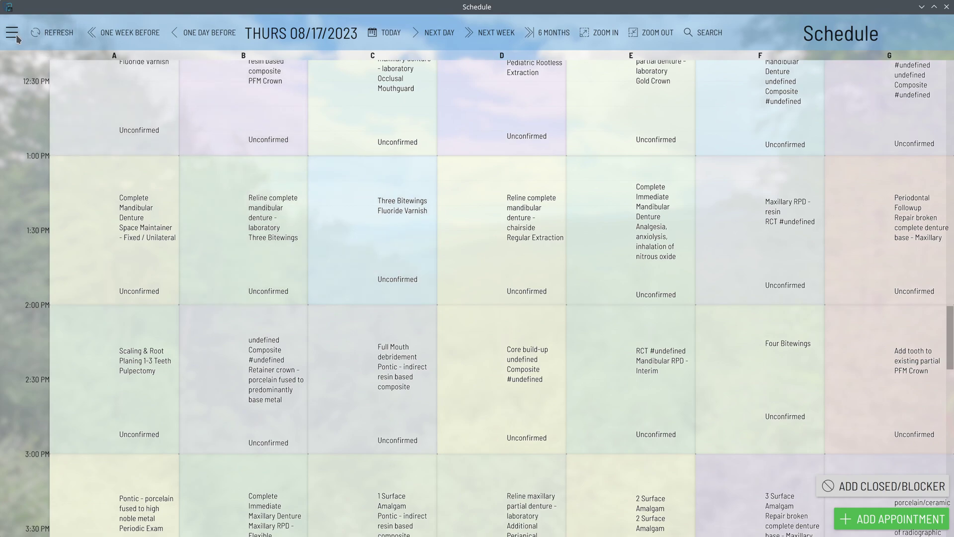
- Set the schedule's view mode back to Full and close the display options
{"action": "left_click", "coordinate": [15, 33]}
{"action": "left_click", "coordinate": [115, 33]}
{"action": "left_click", "coordinate": [96, 30]}
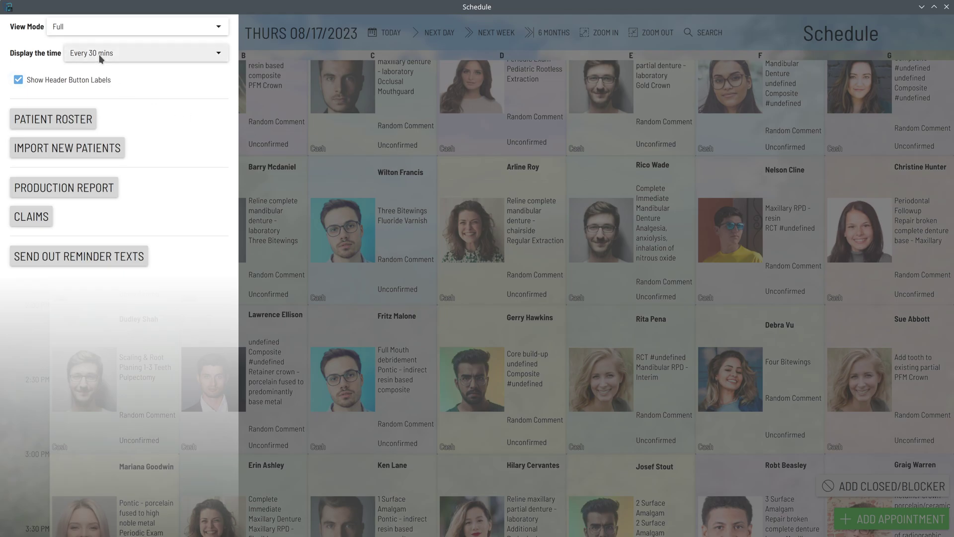
{"action": "left_click", "coordinate": [377, 136]}
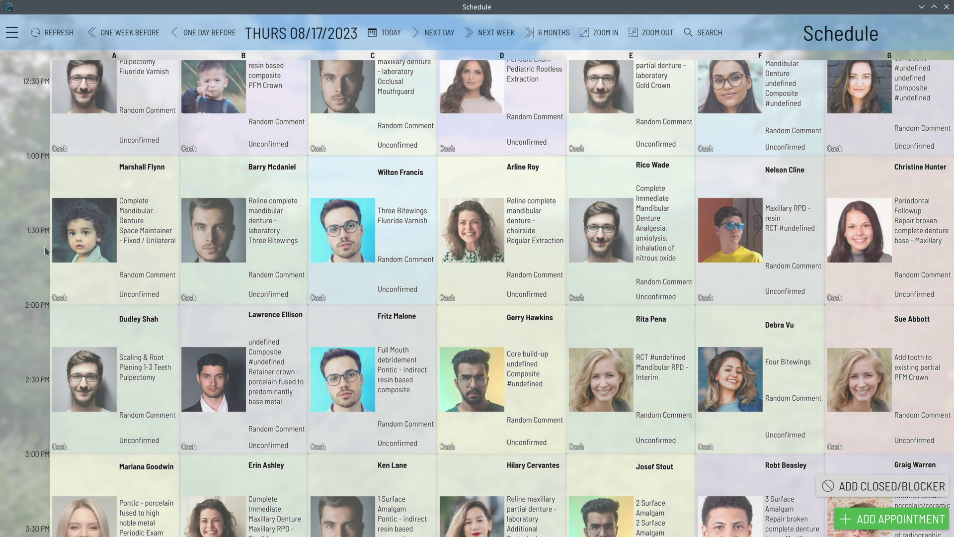
- Set the schedule to display the time every 10 mins and check the time labels along Thursday
{"action": "scroll", "coordinate": [44, 244], "scroll_direction": "up", "scroll_amount": 10}
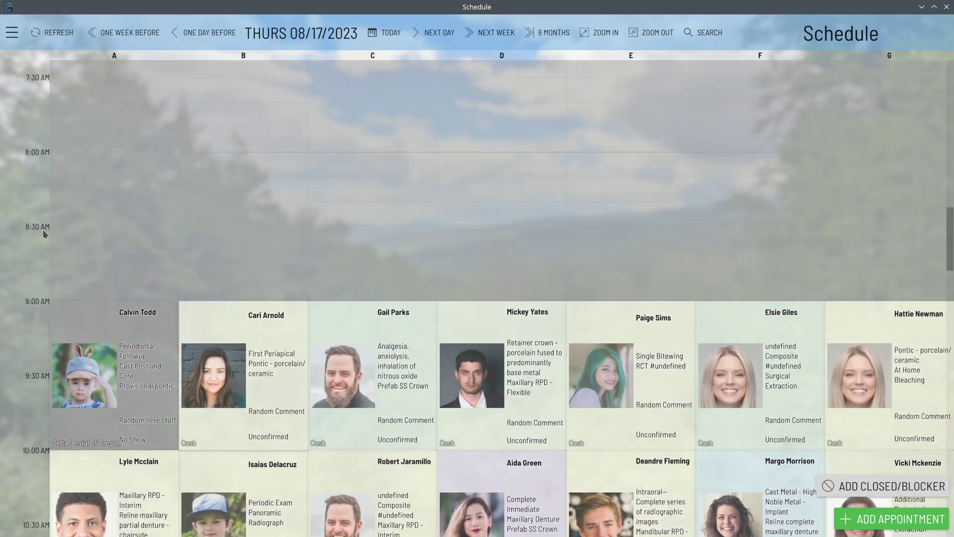
{"action": "scroll", "coordinate": [39, 293], "scroll_direction": "down", "scroll_amount": 5}
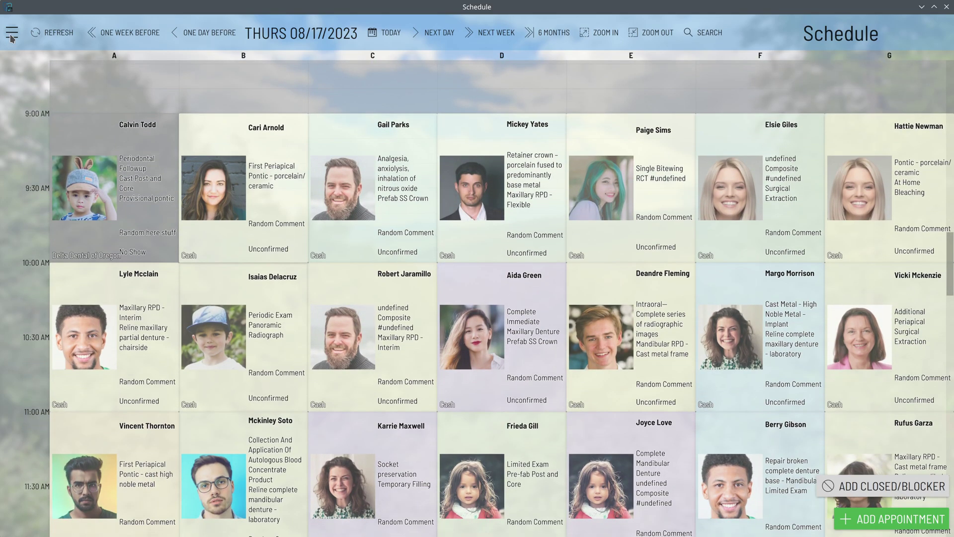
{"action": "left_click", "coordinate": [11, 36]}
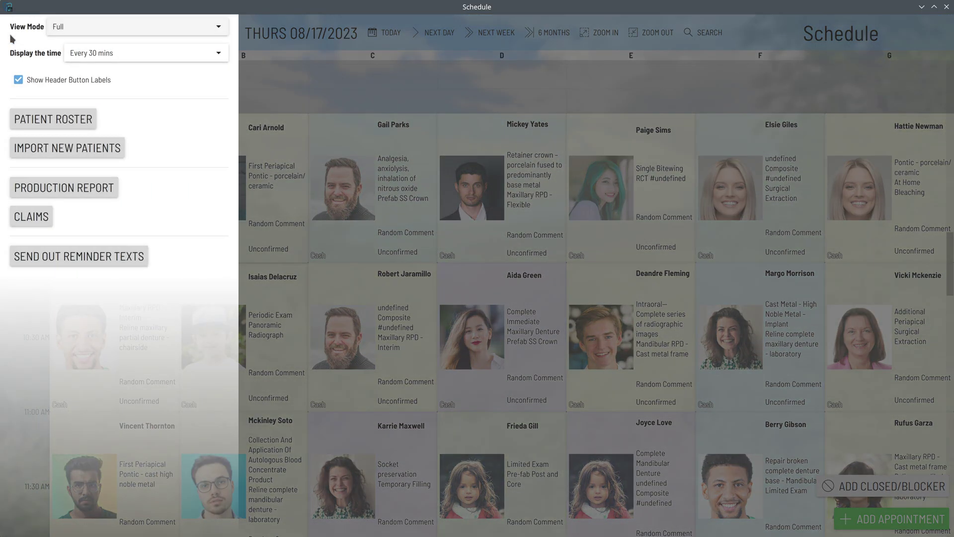
{"action": "left_click", "coordinate": [120, 56]}
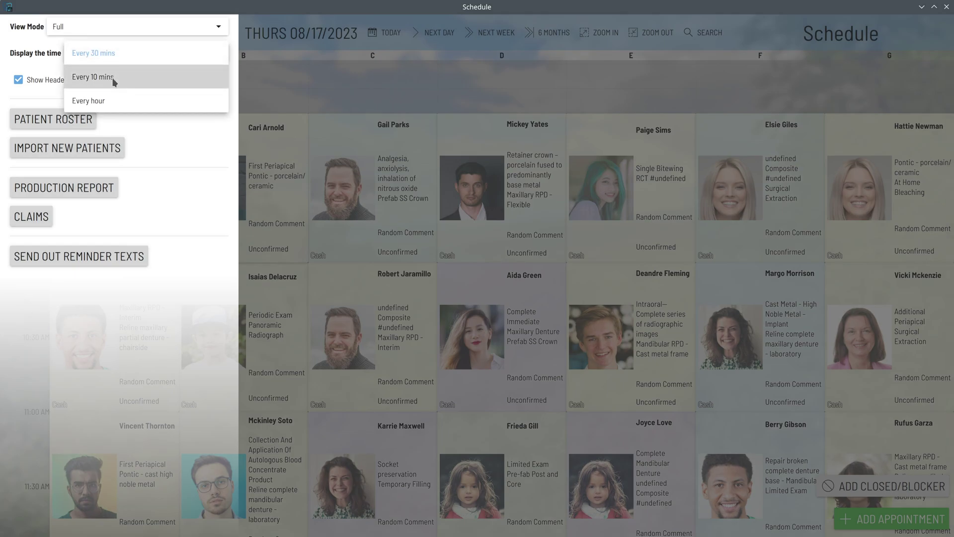
{"action": "left_click", "coordinate": [114, 79]}
{"action": "left_click", "coordinate": [384, 150]}
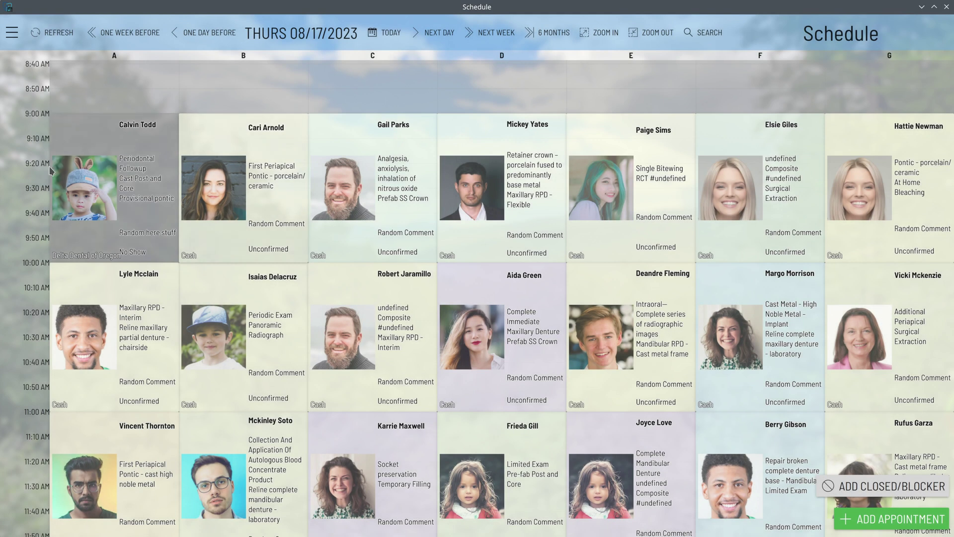
{"action": "scroll", "coordinate": [38, 194], "scroll_direction": "down", "scroll_amount": 9}
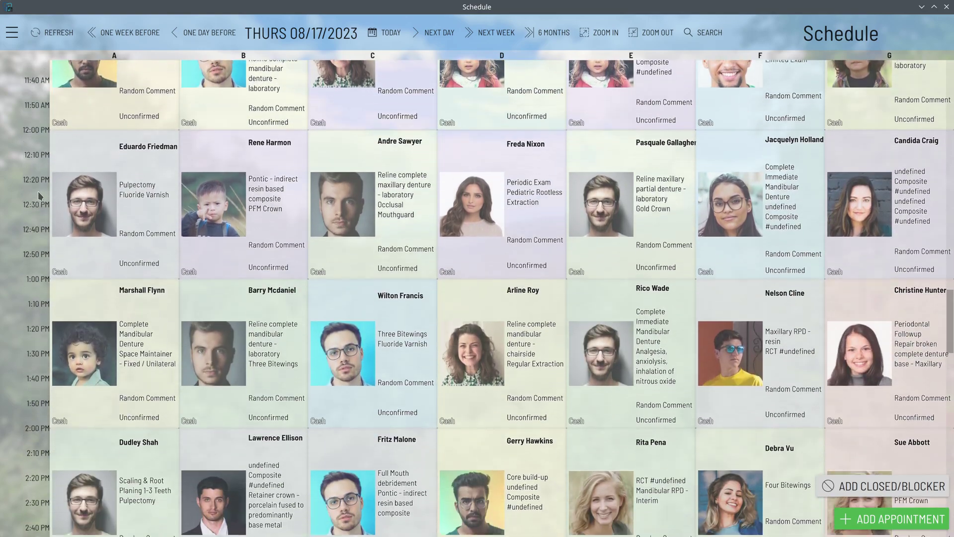
{"action": "scroll", "coordinate": [39, 196], "scroll_direction": "down", "scroll_amount": 5}
- Go back one day to Wednesday 08/16/2023 and look over its 10-minute time labels
{"action": "left_click", "coordinate": [205, 32]}
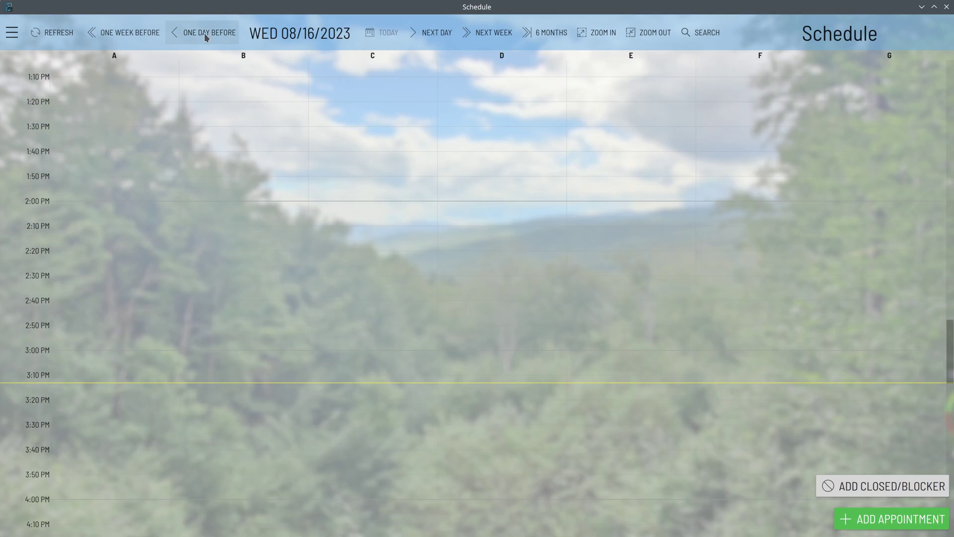
{"action": "scroll", "coordinate": [245, 214], "scroll_direction": "down", "scroll_amount": 2}
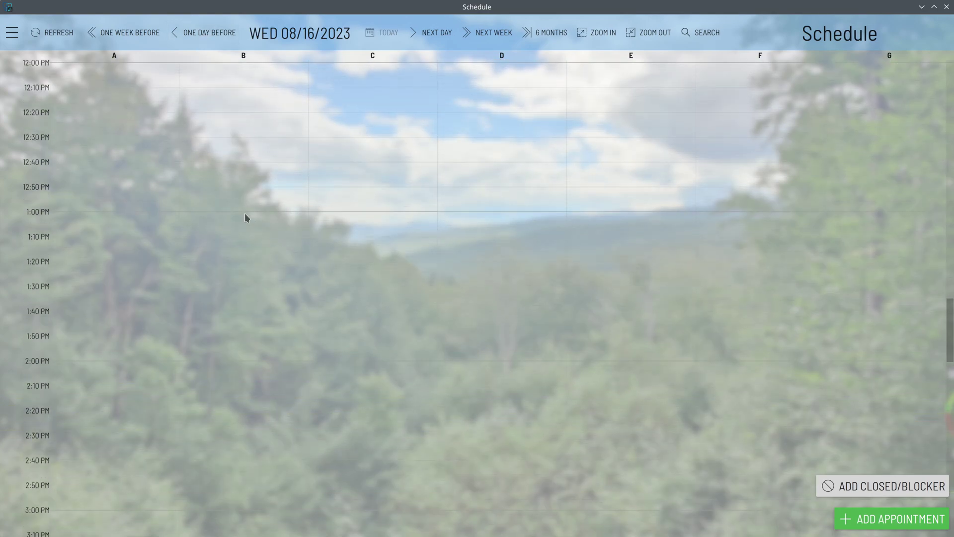
{"action": "scroll", "coordinate": [245, 214], "scroll_direction": "down", "scroll_amount": 4}
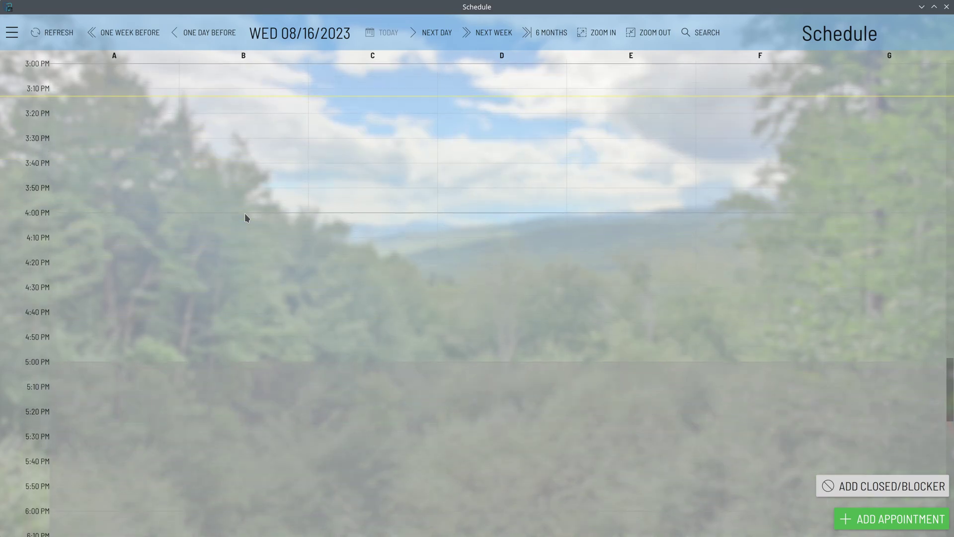
- Go forward to Thursday 08/17/2023, view the patient roster of all active patients, and return to the schedule
{"action": "left_click", "coordinate": [429, 34]}
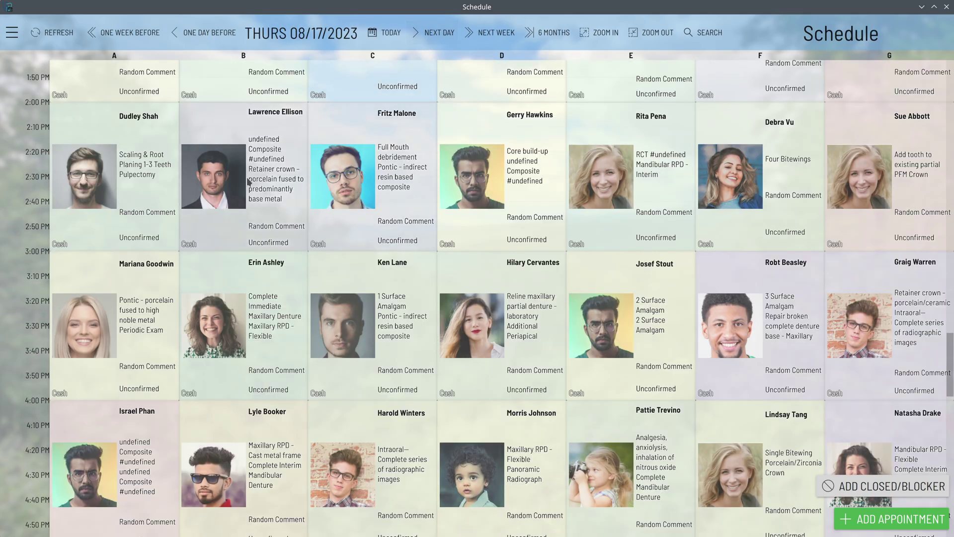
{"action": "scroll", "coordinate": [202, 251], "scroll_direction": "up", "scroll_amount": 10}
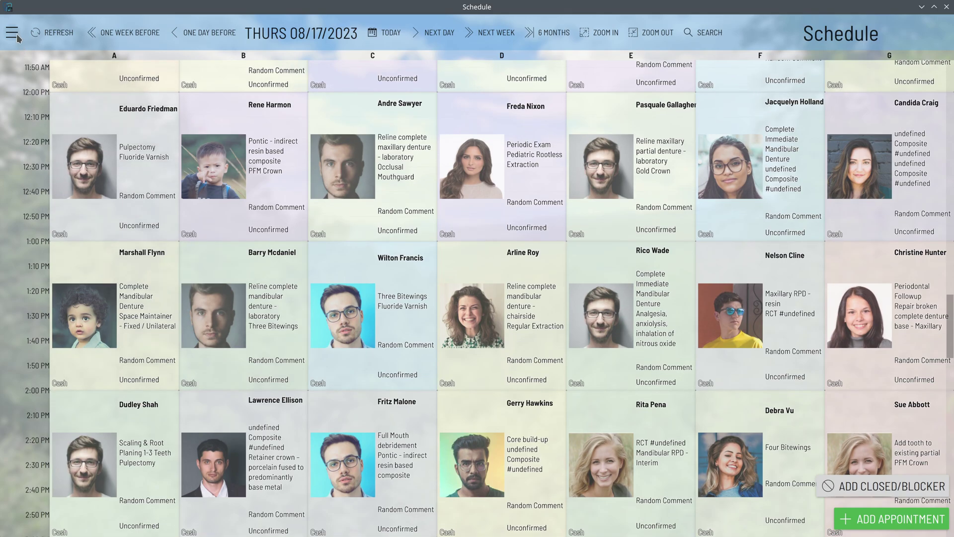
{"action": "left_click", "coordinate": [16, 34]}
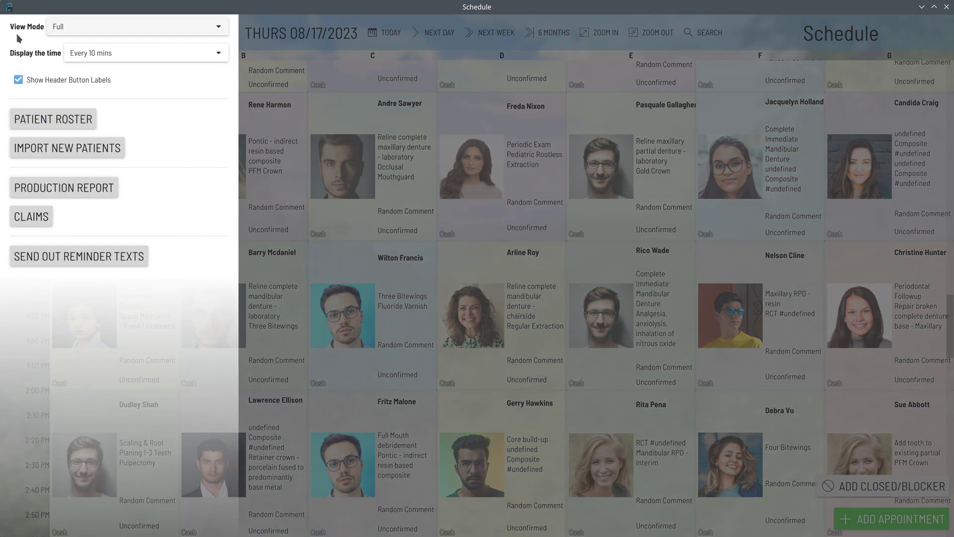
{"action": "left_click", "coordinate": [88, 122]}
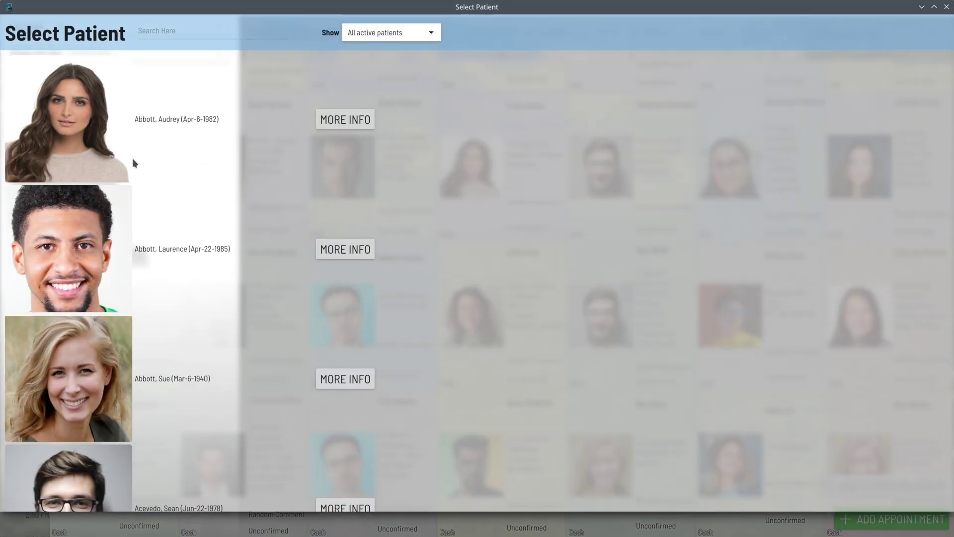
{"action": "left_click", "coordinate": [947, 7]}
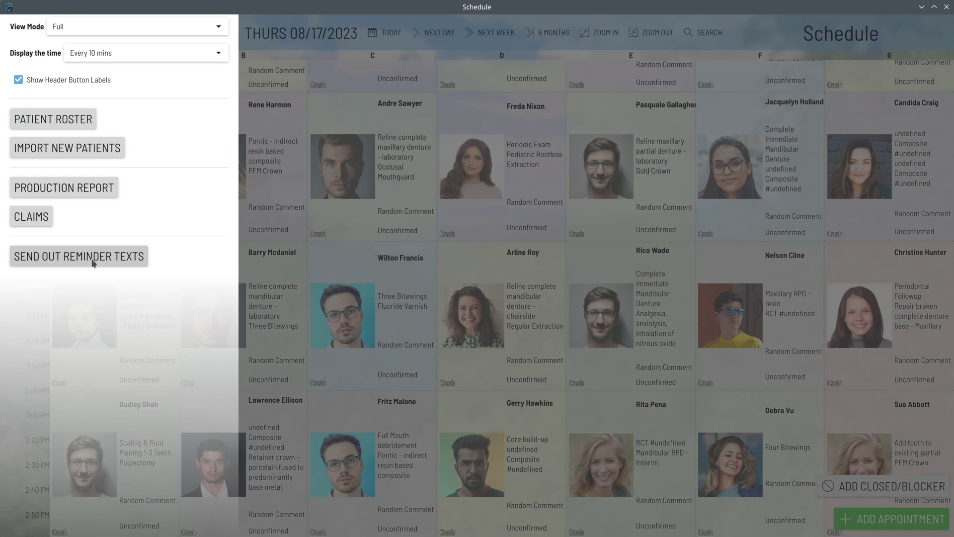
{"action": "left_click", "coordinate": [426, 259]}
- Look over Thursday's morning appointments, check Friday 08/18/2023, and go back to Thursday 08/17/2023
{"action": "scroll", "coordinate": [220, 295], "scroll_direction": "up", "scroll_amount": 5}
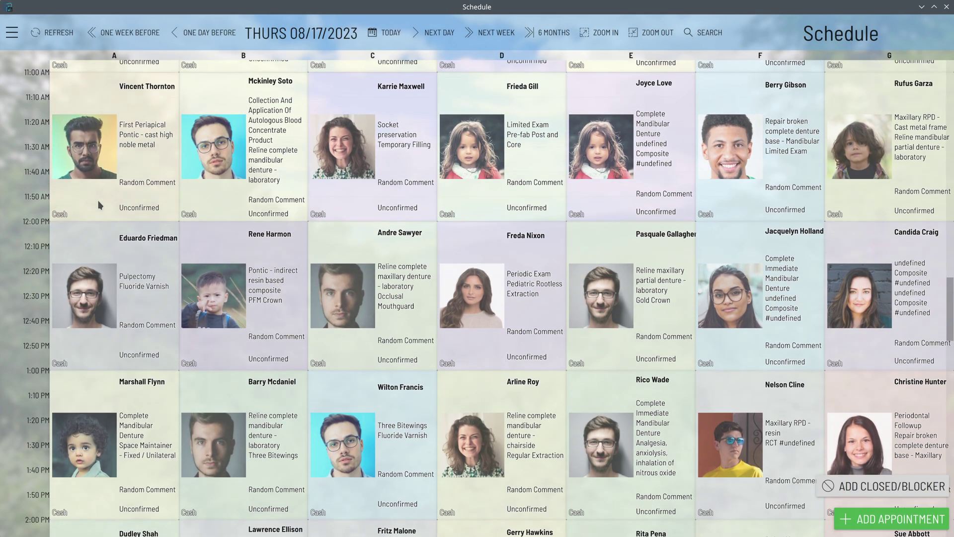
{"action": "scroll", "coordinate": [99, 192], "scroll_direction": "up", "scroll_amount": 3}
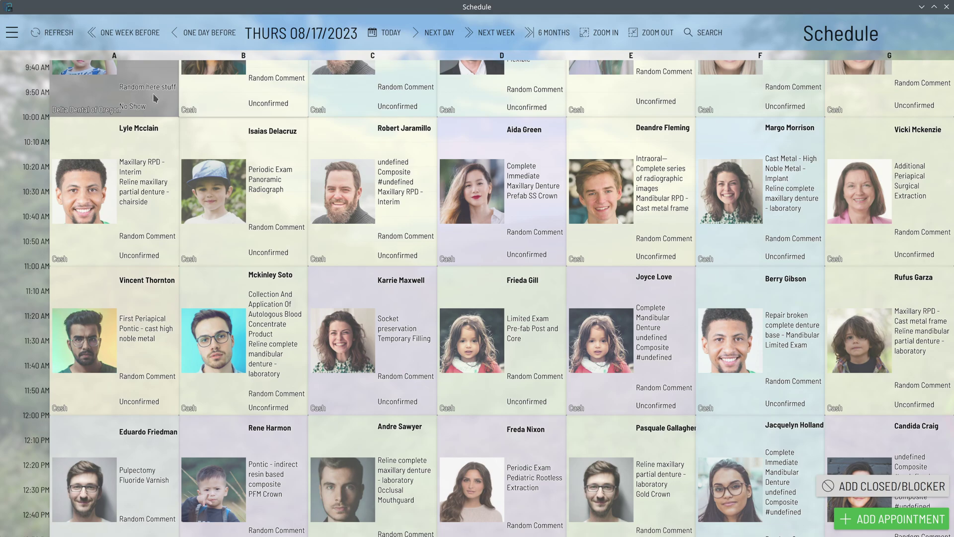
{"action": "scroll", "coordinate": [452, 249], "scroll_direction": "down", "scroll_amount": 5}
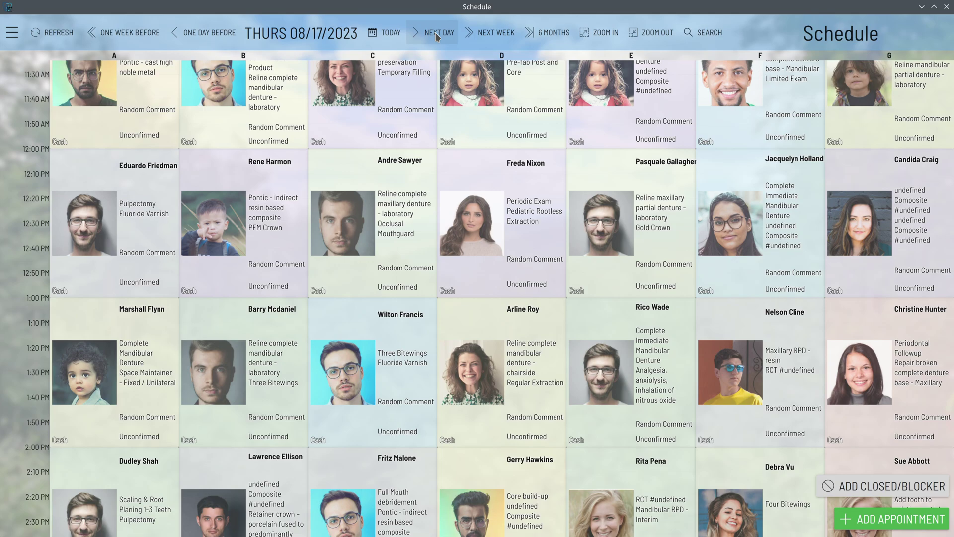
{"action": "left_click", "coordinate": [436, 36]}
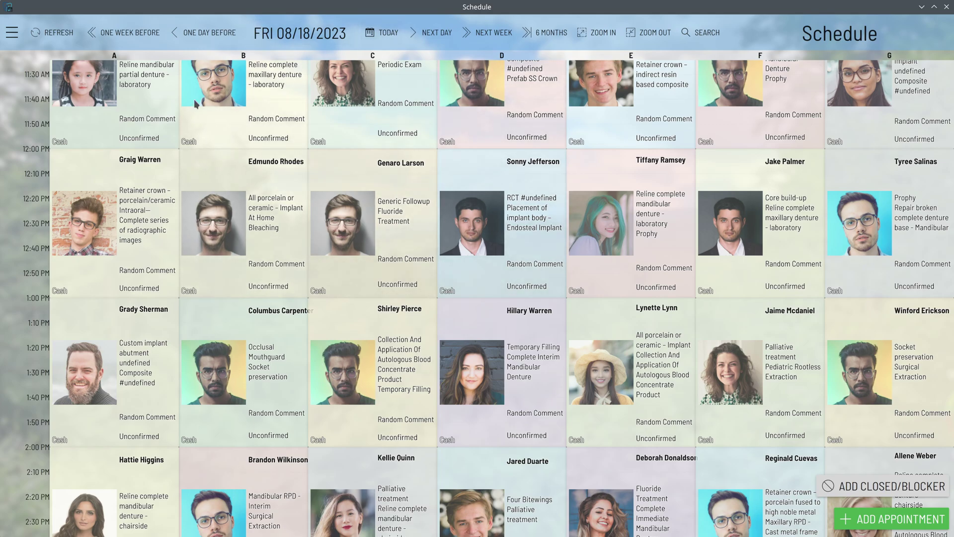
{"action": "left_click", "coordinate": [194, 33]}
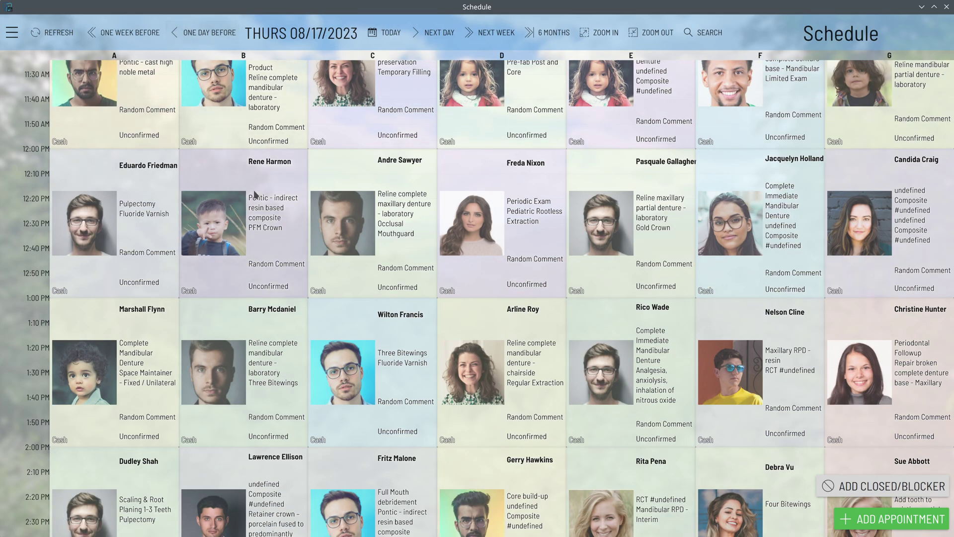
- Look through Thursday's appointments from 9:00 AM to 5:00 PM and view the details of the 11:00 AM appointment in chair B
{"action": "scroll", "coordinate": [254, 194], "scroll_direction": "up", "scroll_amount": 8}
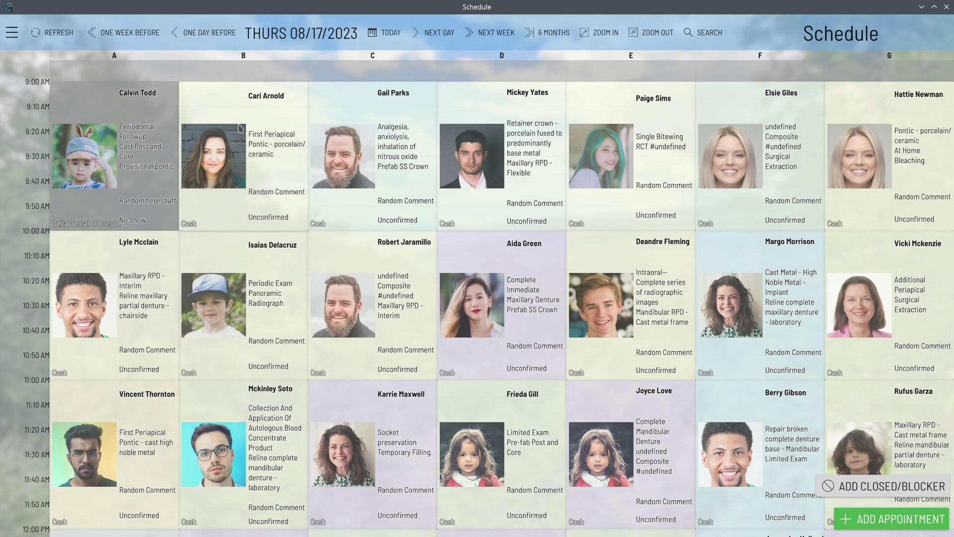
{"action": "scroll", "coordinate": [526, 314], "scroll_direction": "down", "scroll_amount": 2}
{"action": "scroll", "coordinate": [525, 314], "scroll_direction": "down", "scroll_amount": 9}
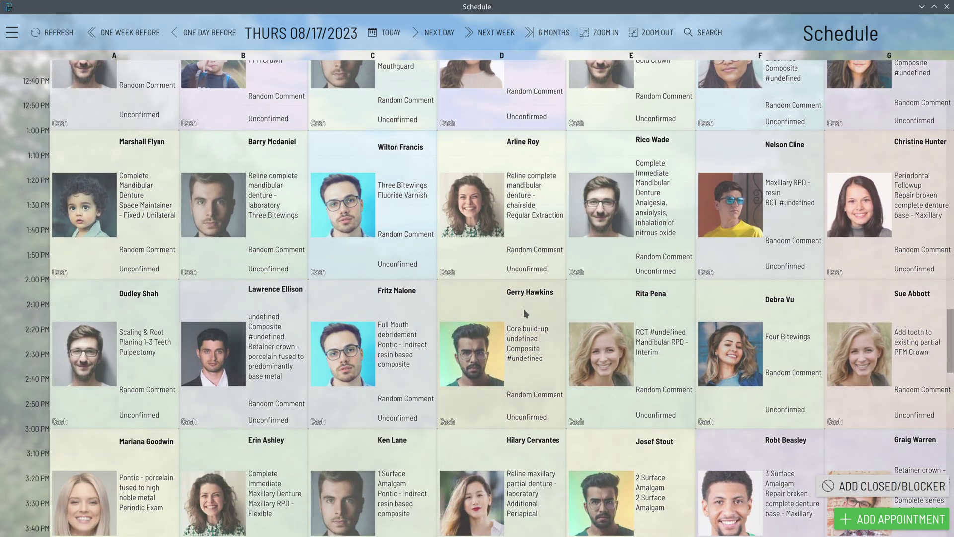
{"action": "scroll", "coordinate": [526, 314], "scroll_direction": "down", "scroll_amount": 4}
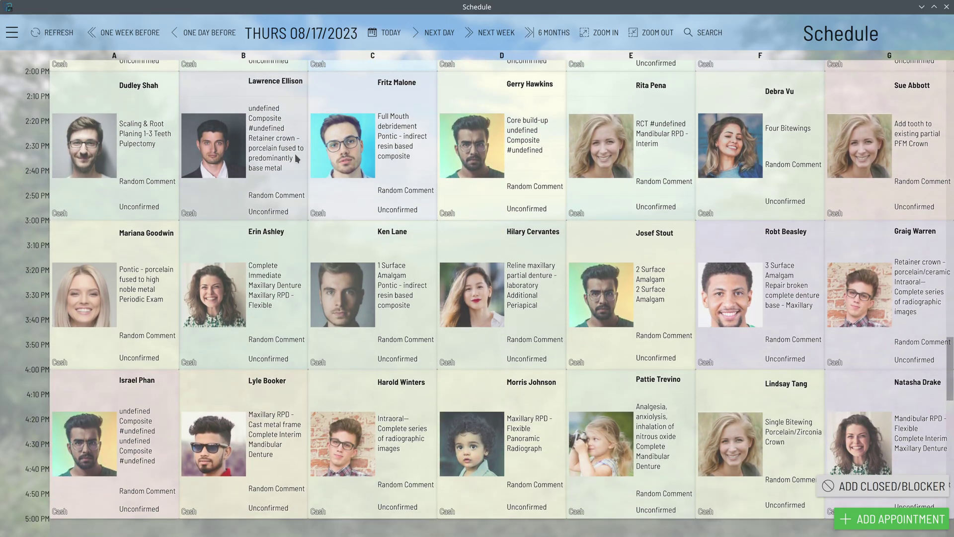
{"action": "scroll", "coordinate": [297, 155], "scroll_direction": "up", "scroll_amount": 9}
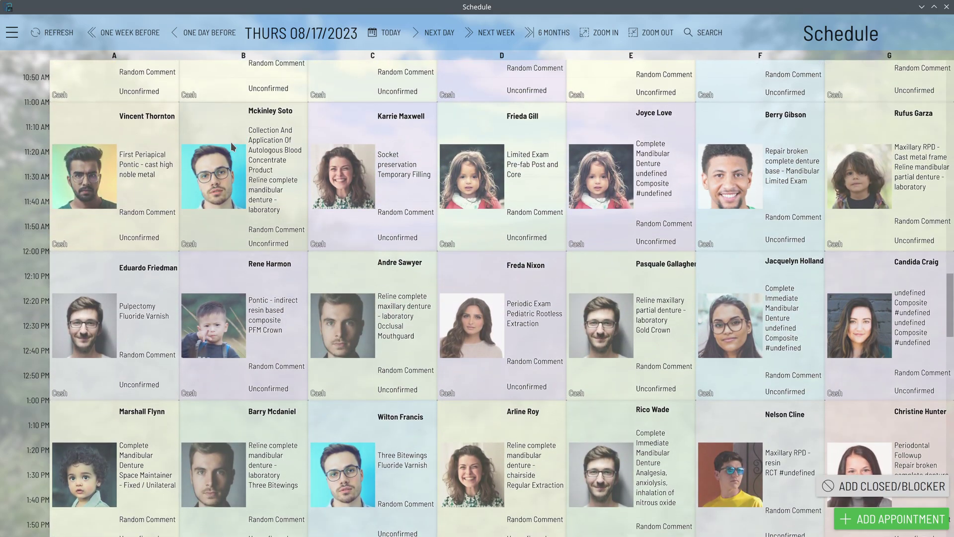
{"action": "left_click", "coordinate": [264, 154]}
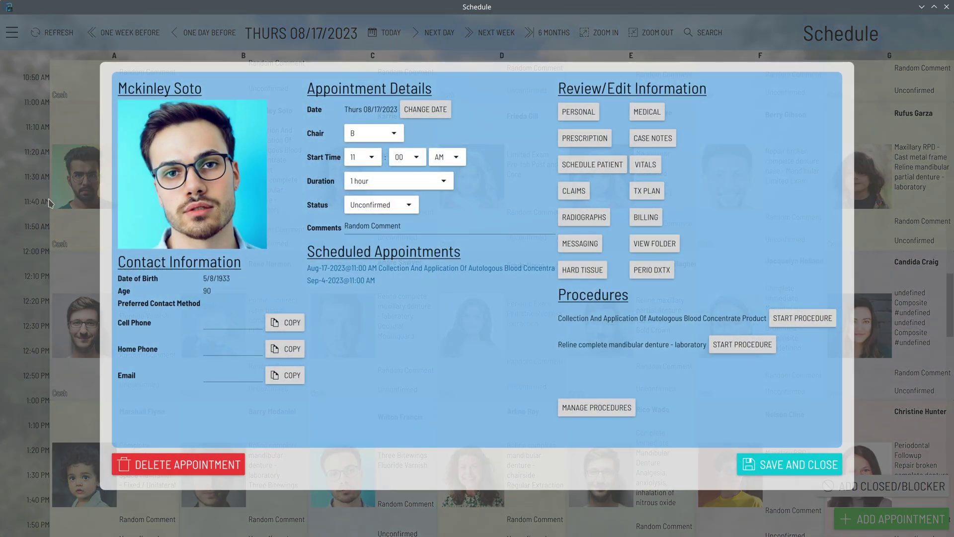
{"action": "key", "text": "Escape"}
- Delete Thursday's 9:00 AM appointment in chair B and check the freed slot
{"action": "scroll", "coordinate": [248, 297], "scroll_direction": "up", "scroll_amount": 9}
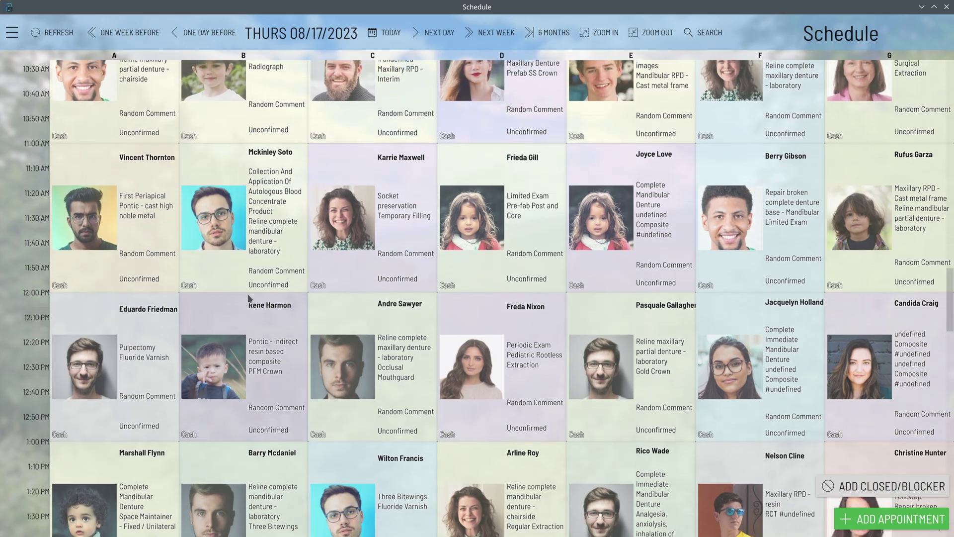
{"action": "scroll", "coordinate": [248, 297], "scroll_direction": "down", "scroll_amount": 5}
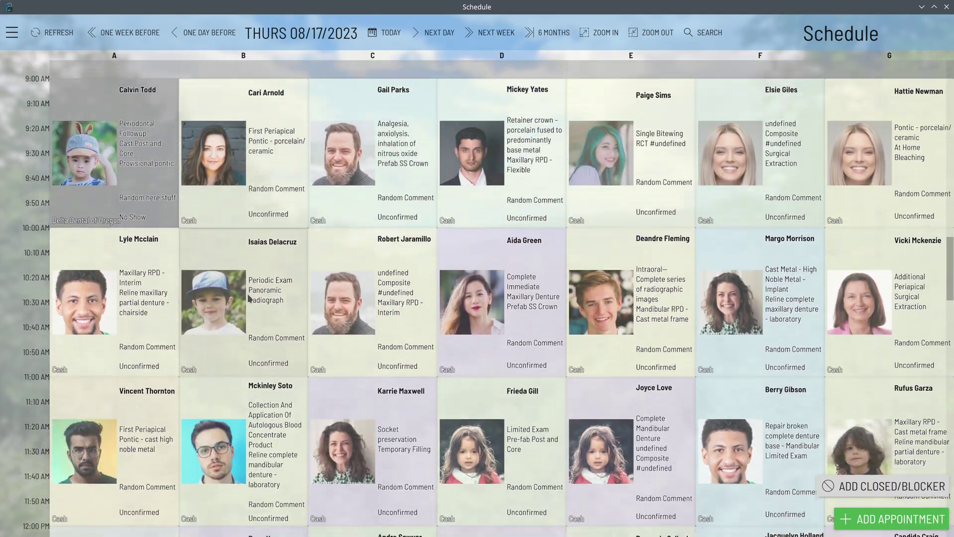
{"action": "scroll", "coordinate": [306, 114], "scroll_direction": "up", "scroll_amount": 3}
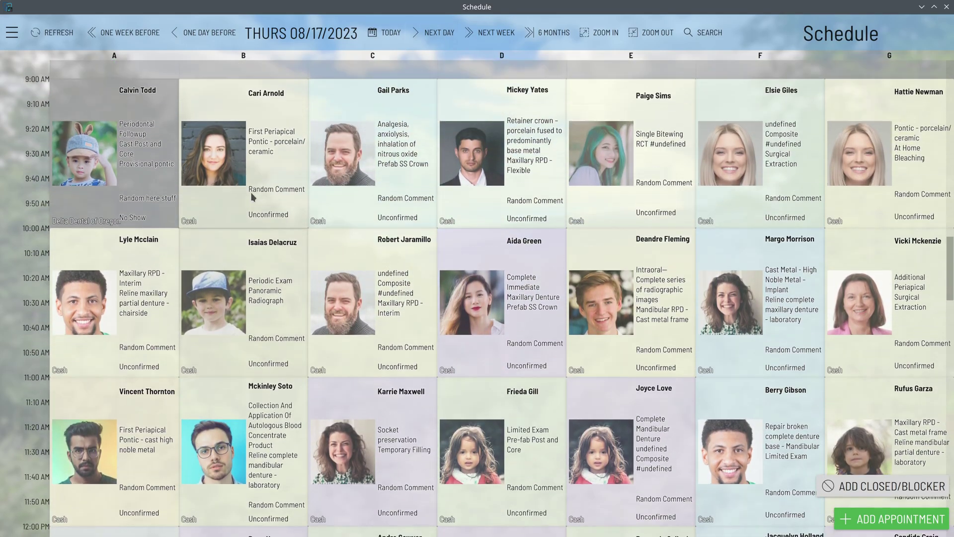
{"action": "left_click", "coordinate": [304, 119]}
{"action": "left_click", "coordinate": [292, 467]}
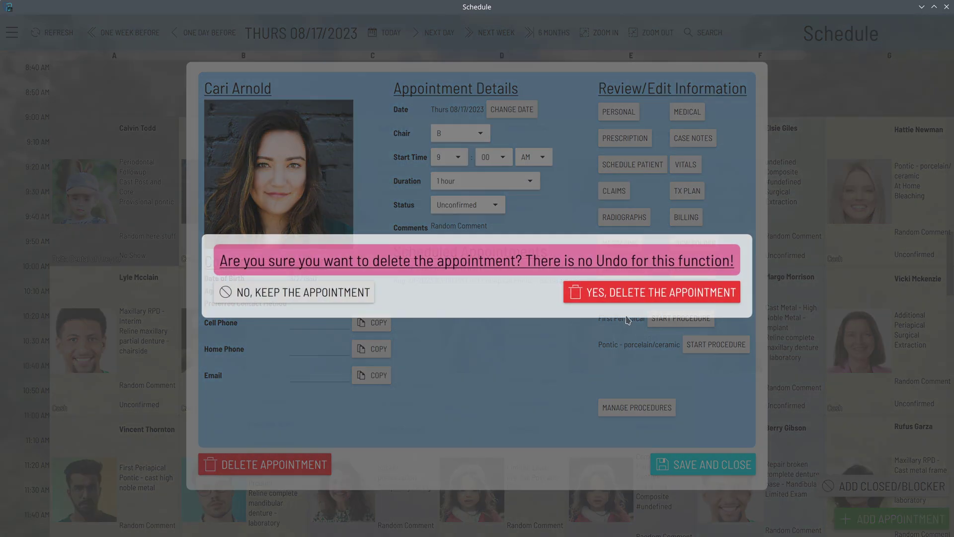
{"action": "left_click", "coordinate": [578, 300]}
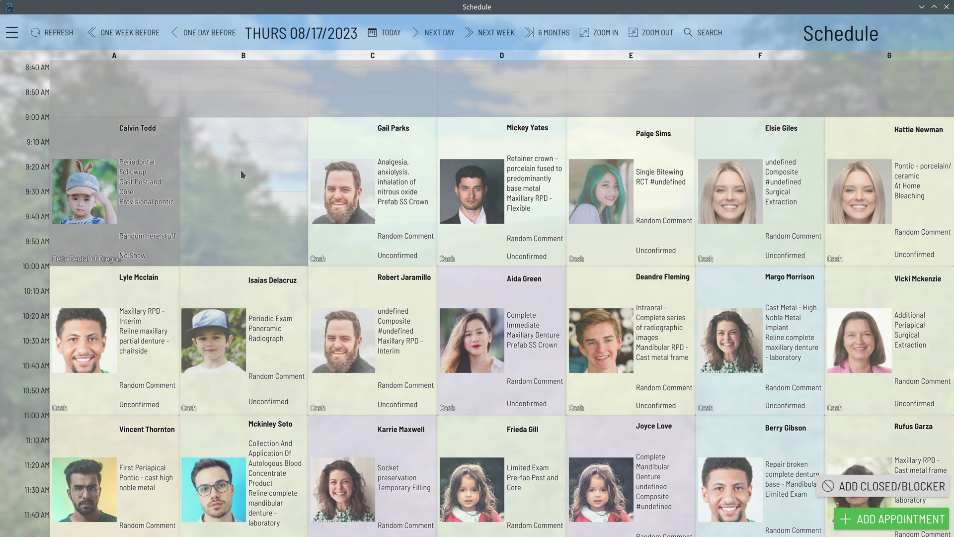
{"action": "scroll", "coordinate": [250, 230], "scroll_direction": "up", "scroll_amount": 4}
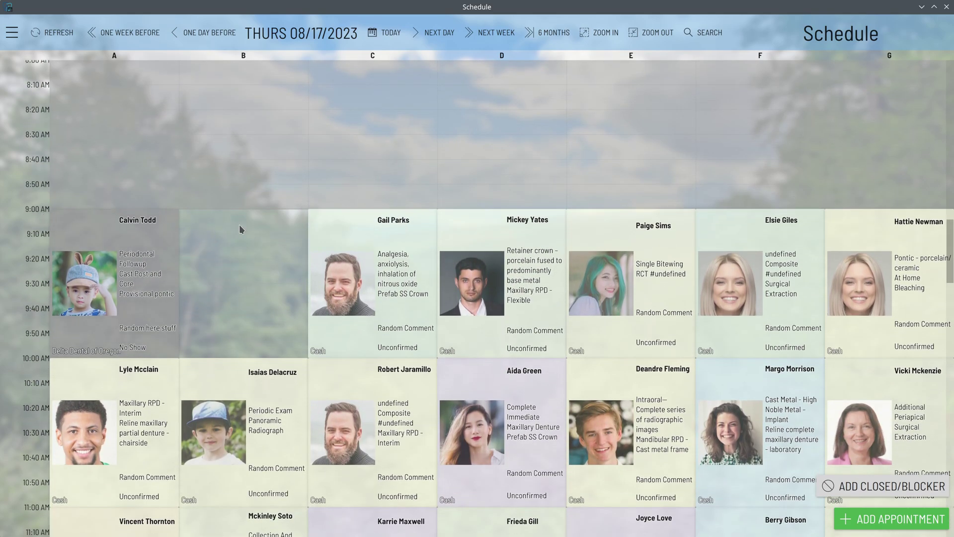
{"action": "left_click", "coordinate": [12, 32]}
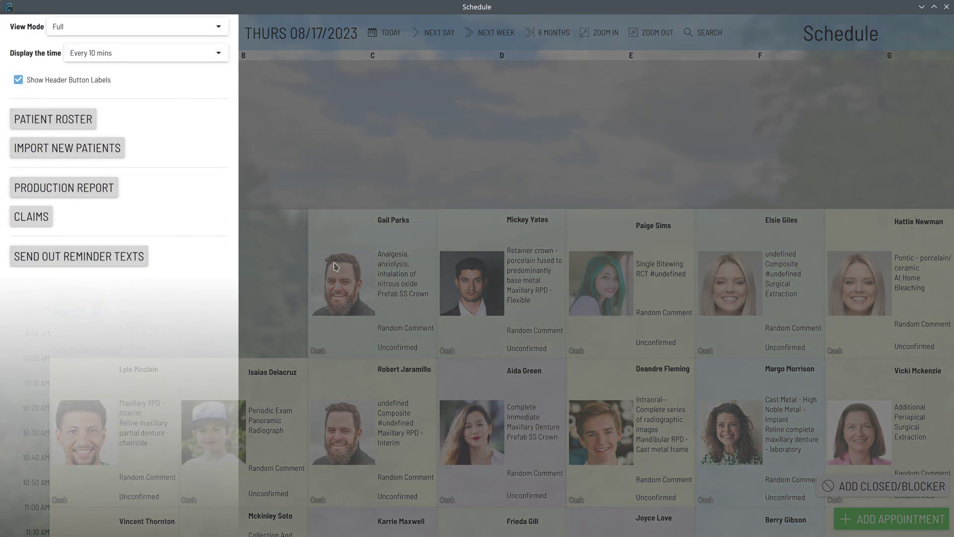
{"action": "left_click", "coordinate": [336, 267]}
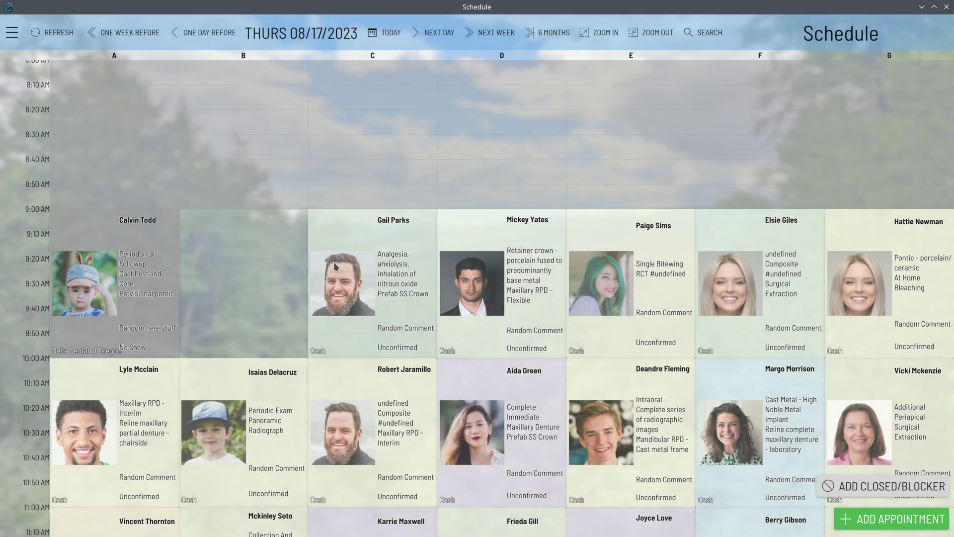